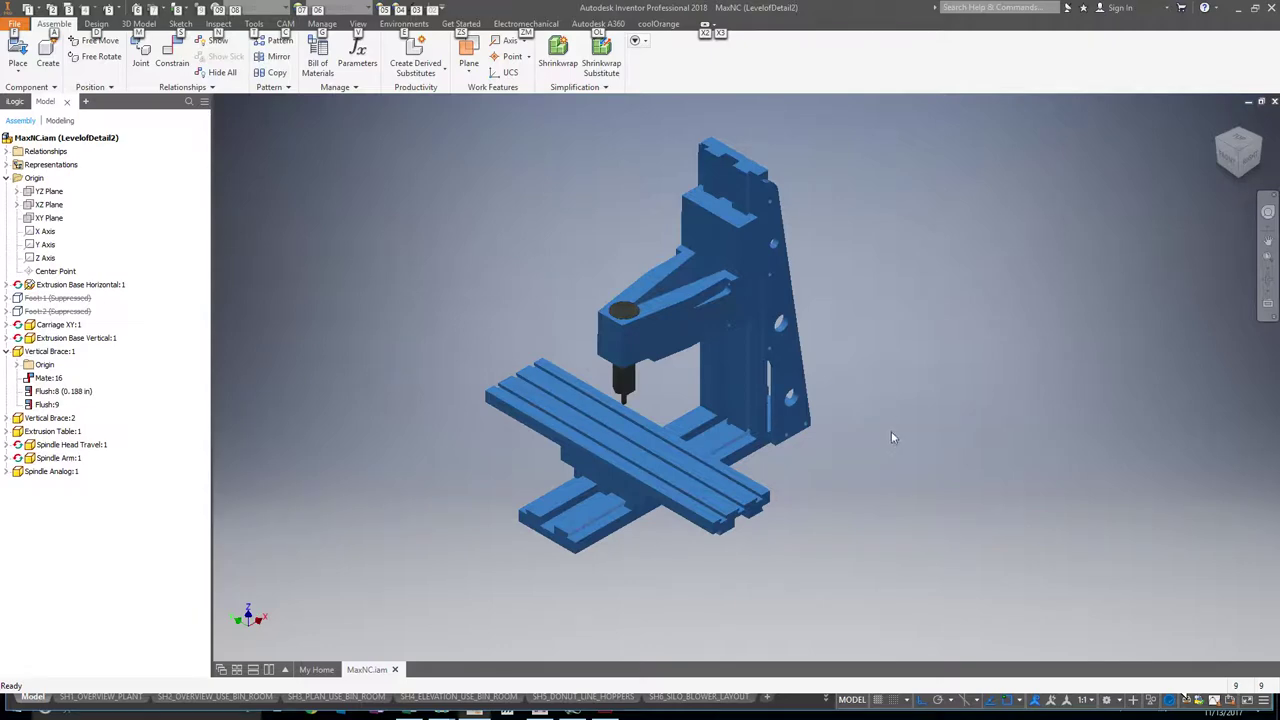
{"action": "left_click_drag", "start_coordinate": [558, 450], "coordinate": [598, 437]}
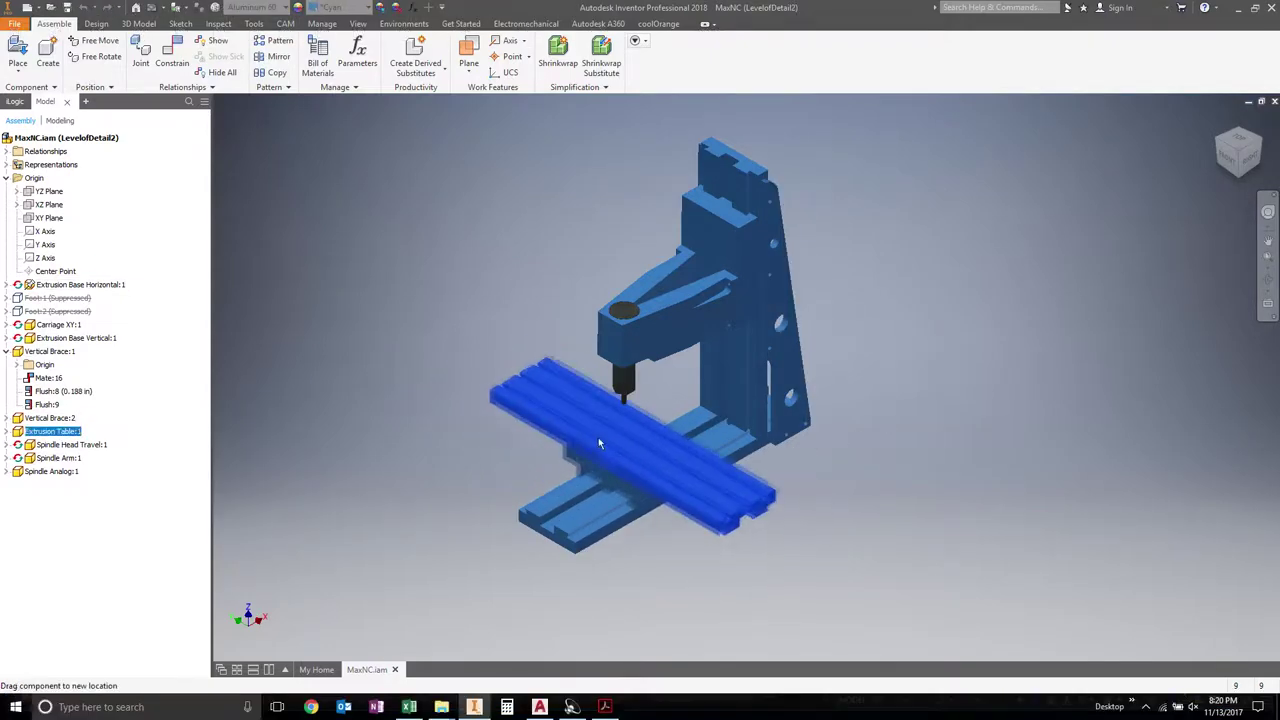
{"action": "left_click", "coordinate": [1247, 164]}
{"action": "left_click", "coordinate": [1241, 175]}
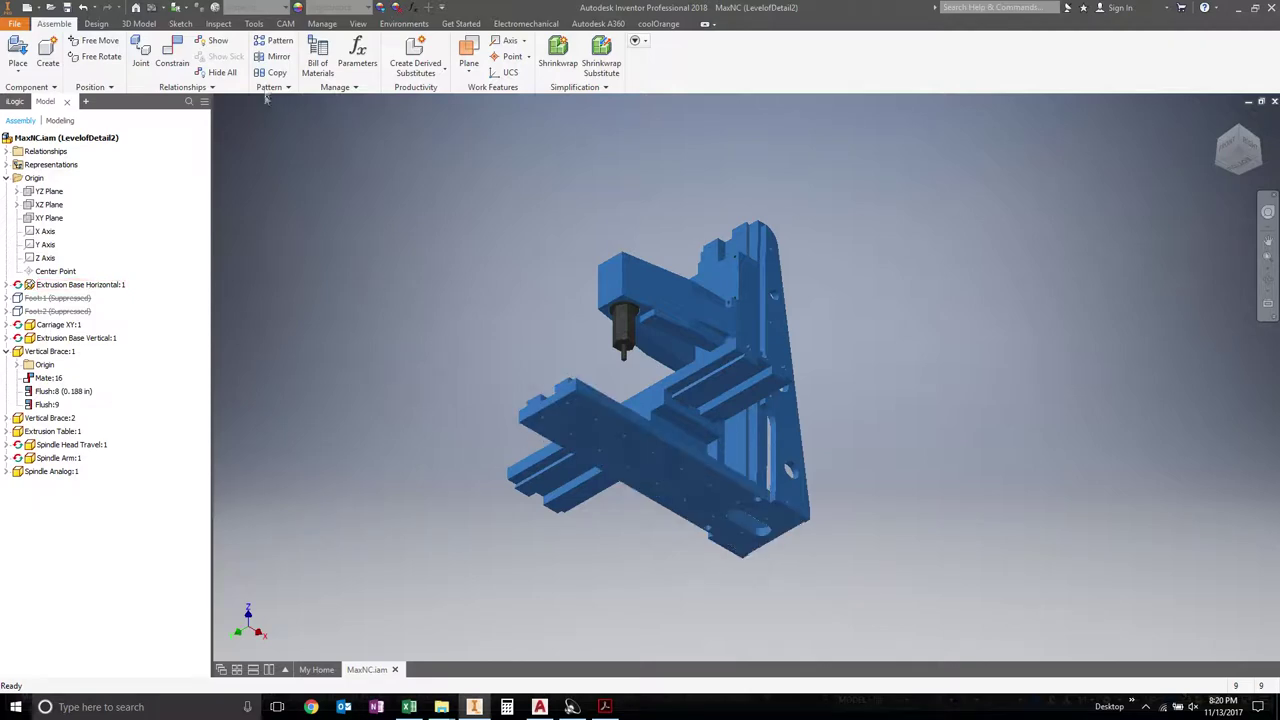
{"action": "left_click", "coordinate": [139, 24]}
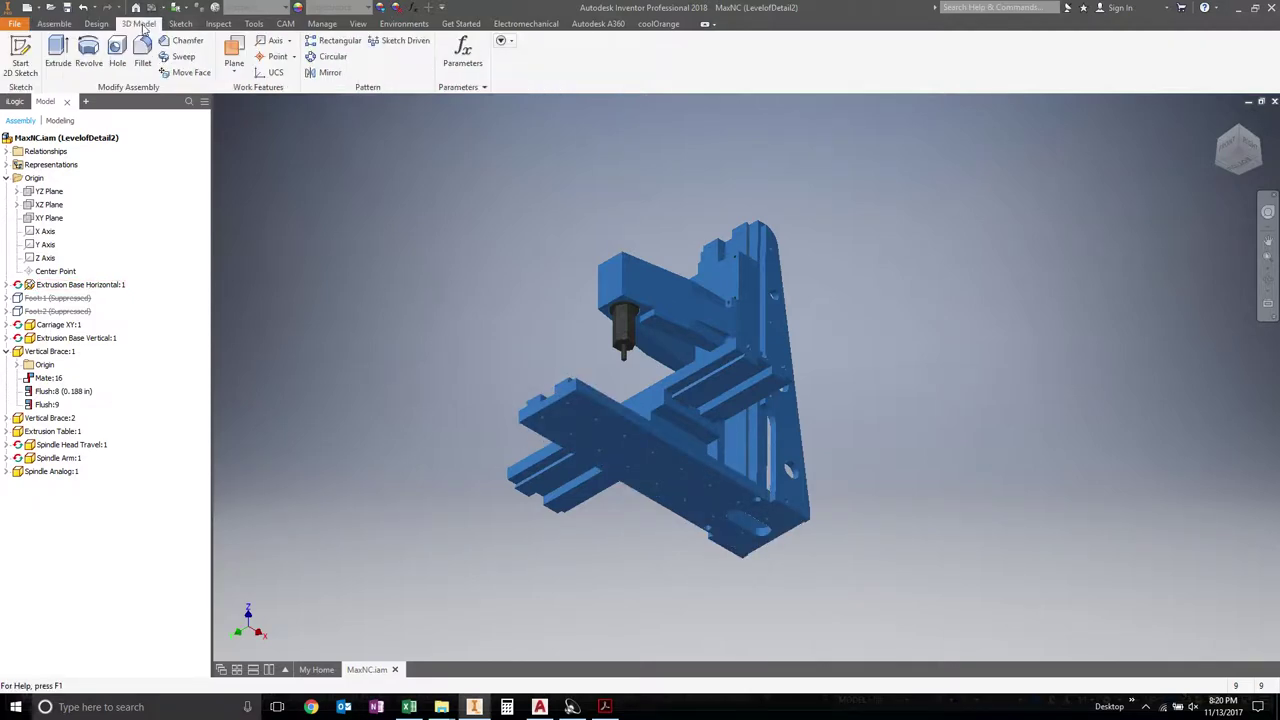
Step: Set up an ANSI C 4 x 7.25 frame member along the base's long bottom edge, rotated 180 degrees and anchored at the profile's lower-left corner
{"action": "left_click", "coordinate": [100, 24]}
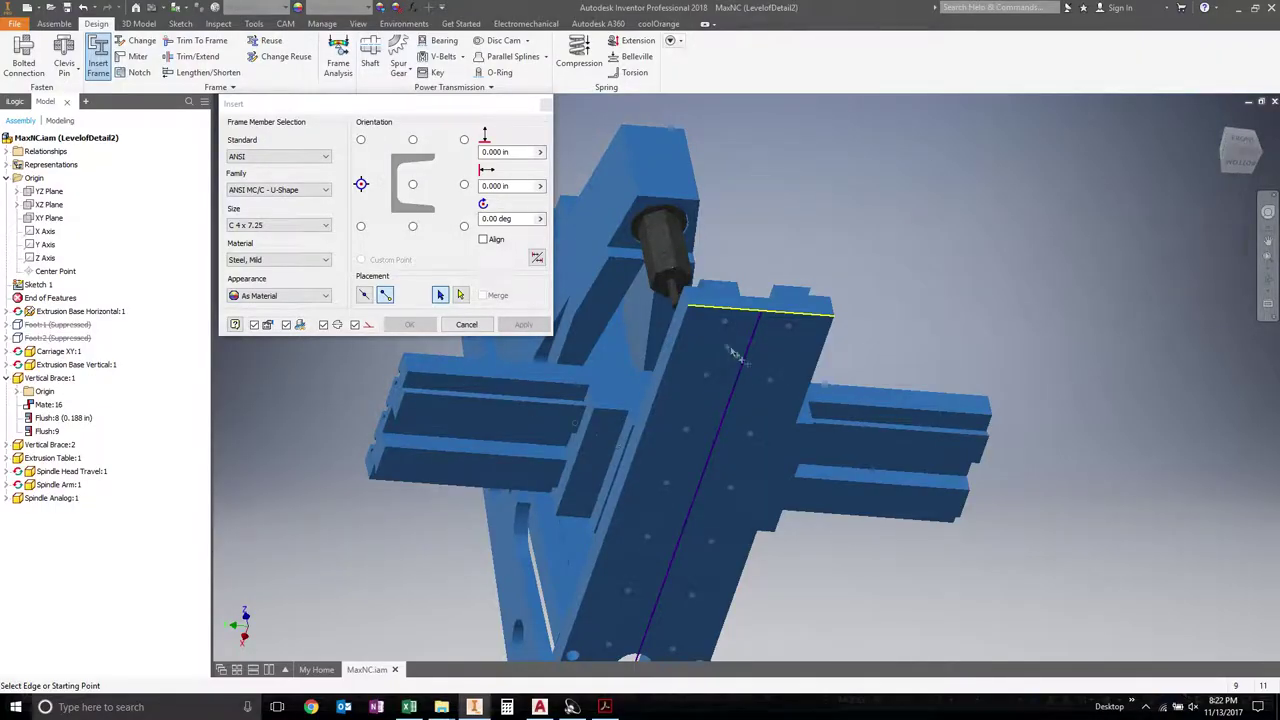
{"action": "left_click", "coordinate": [364, 294]}
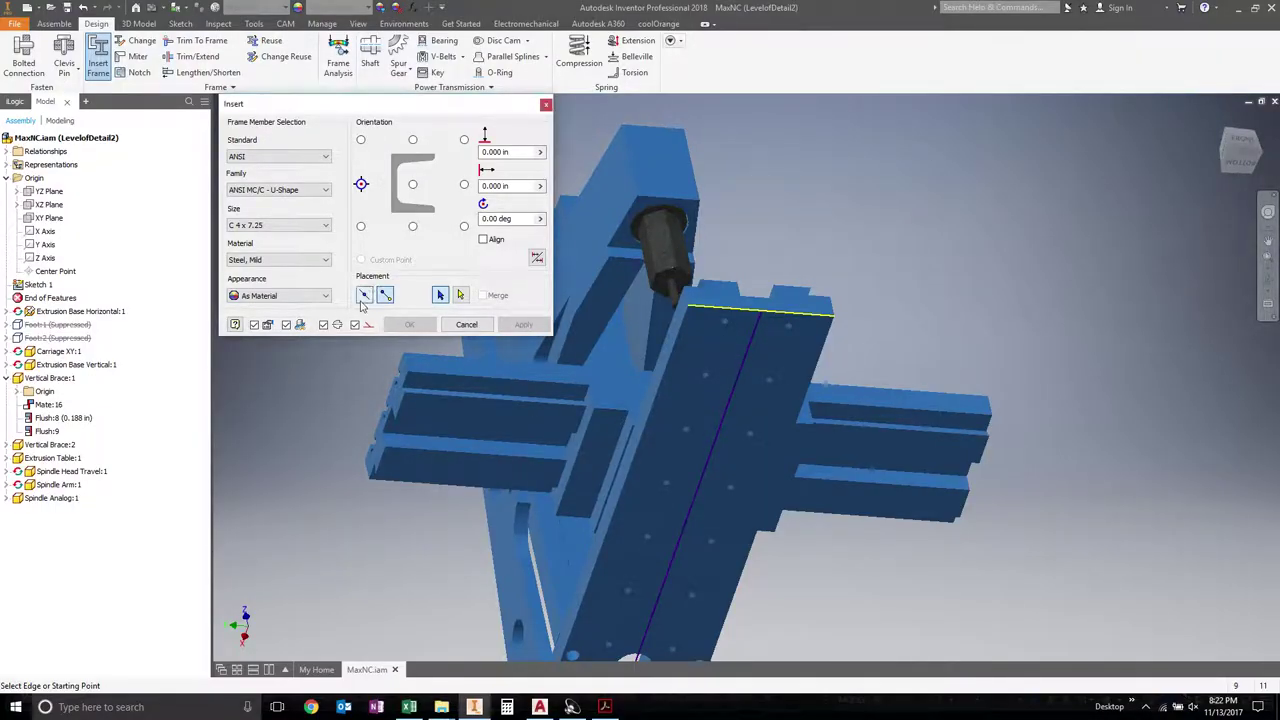
{"action": "left_click", "coordinate": [676, 357]}
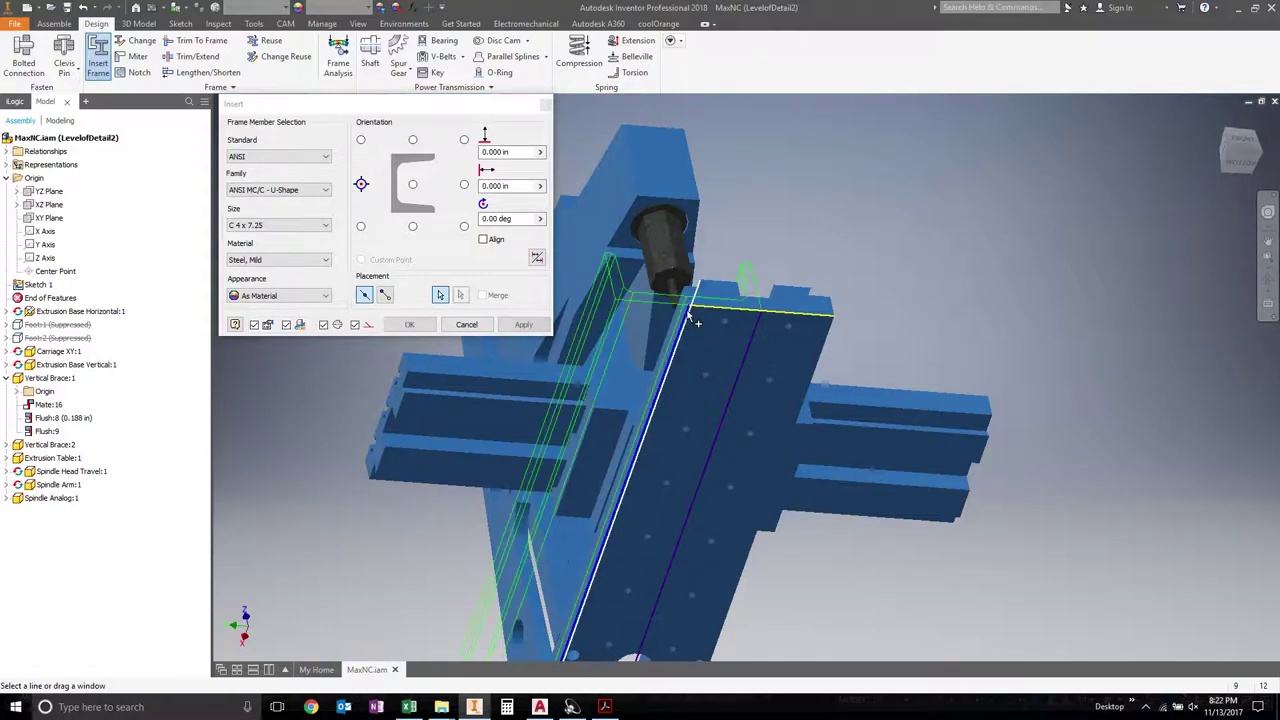
{"action": "left_click", "coordinate": [361, 140]}
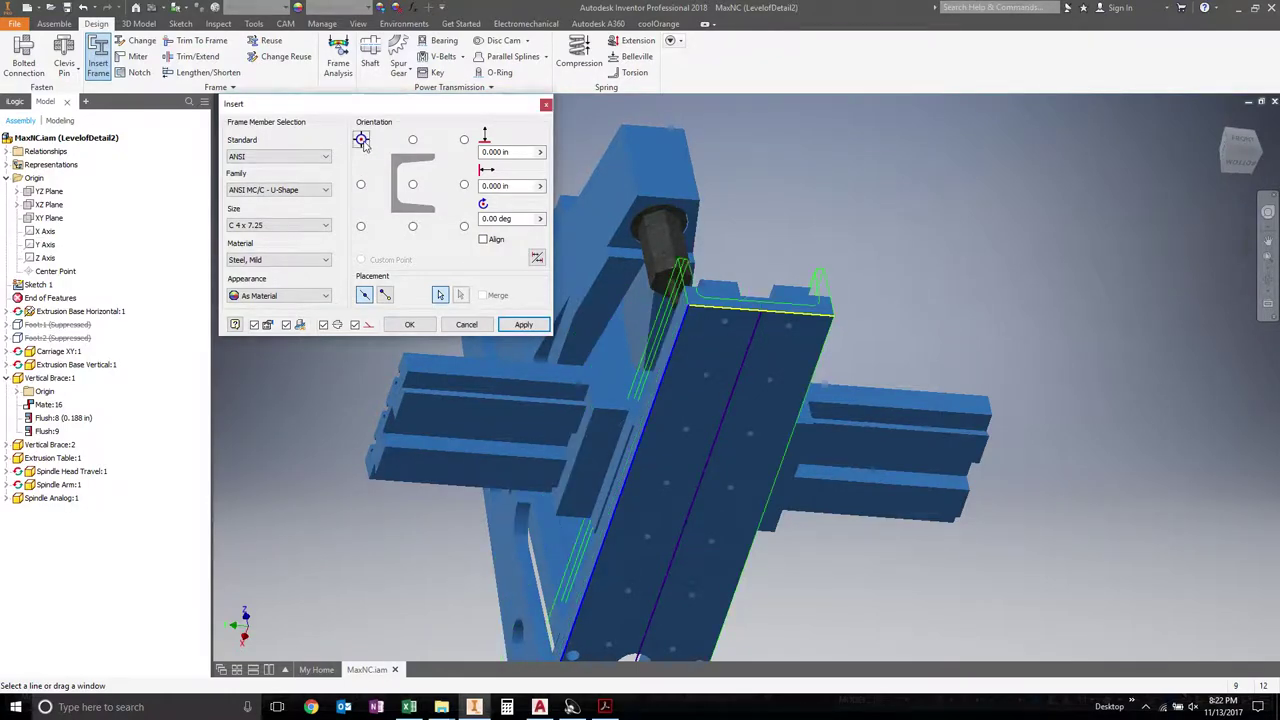
{"action": "left_click", "coordinate": [510, 218]}
{"action": "type", "text": "180"}
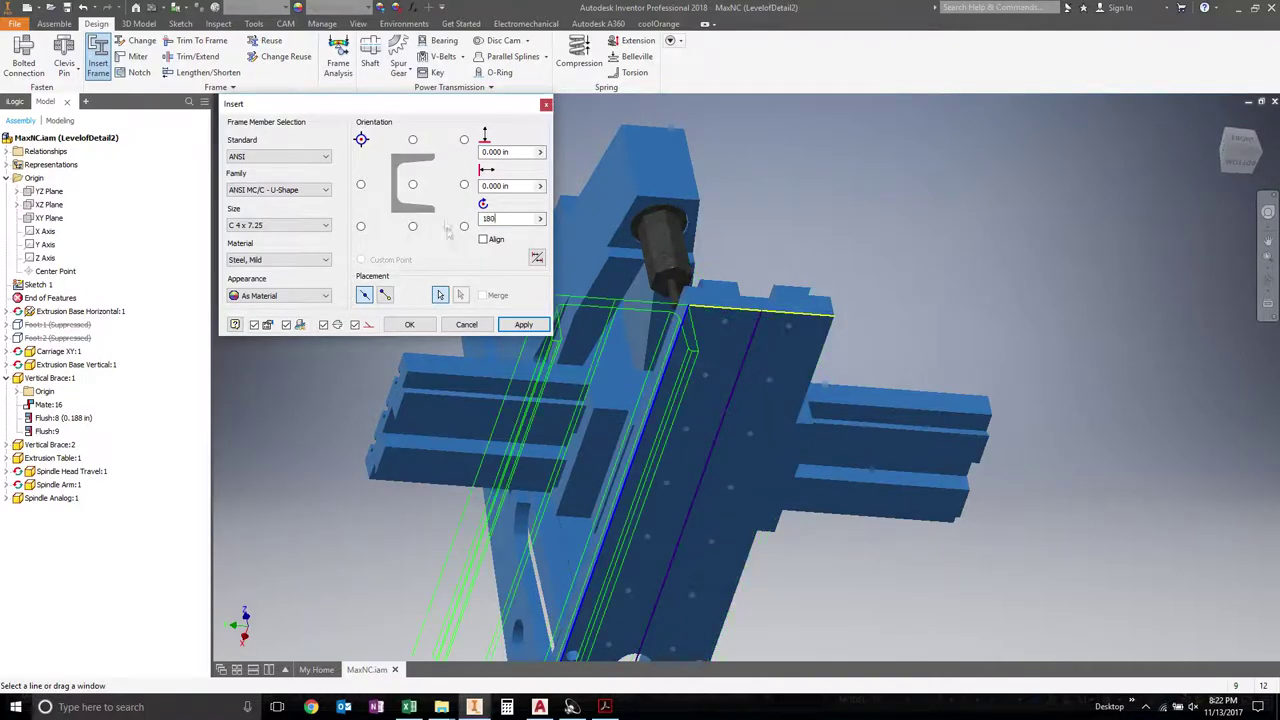
{"action": "left_click", "coordinate": [361, 227]}
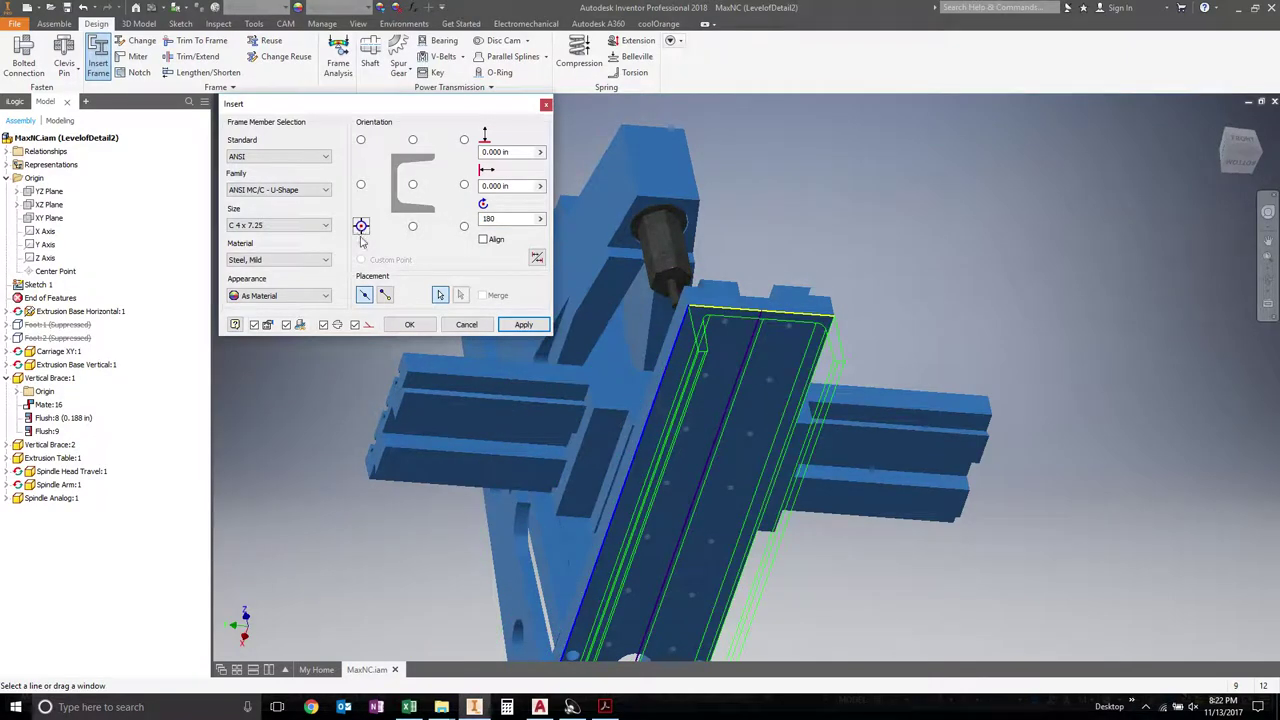
Step: Create the channel member under the base in a new frame file Frame0001.iam with skeleton file Skeleton0001.ipt, and finish inserting members
{"action": "left_click", "coordinate": [1240, 148]}
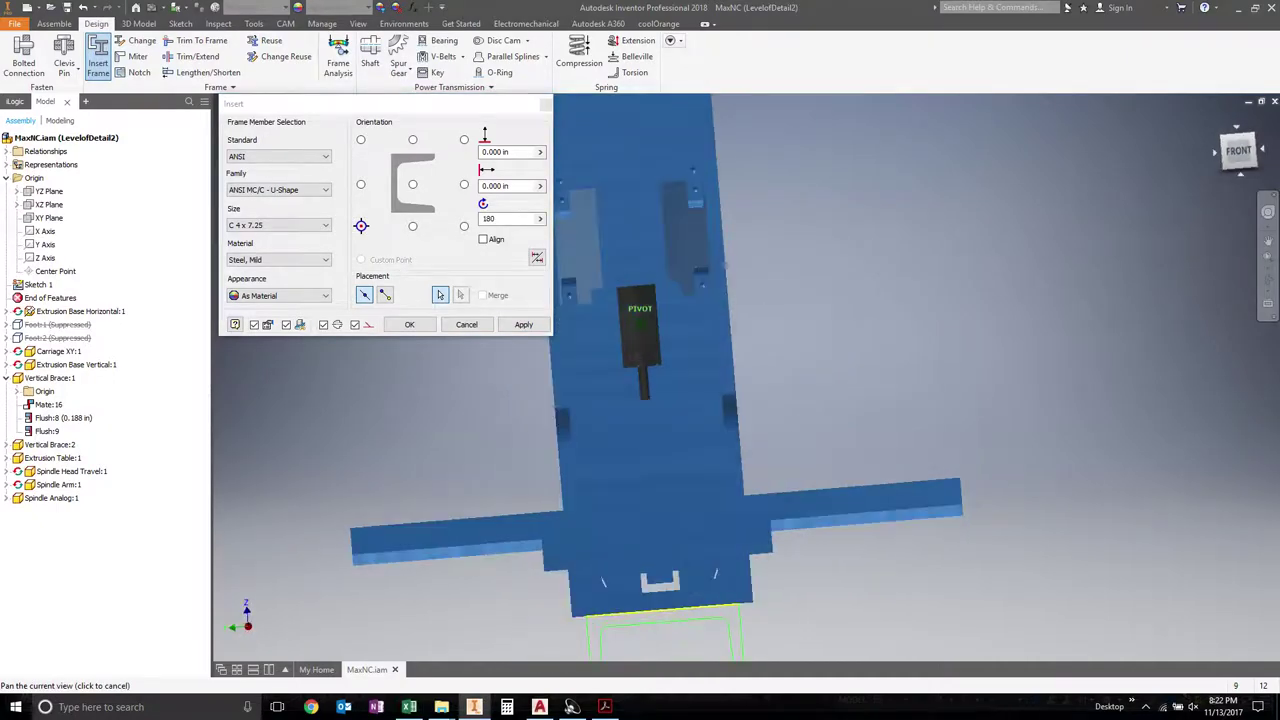
{"action": "mouse_move", "coordinate": [640, 322]}
{"action": "middle_mouse_down", "text": "shift"}
{"action": "mouse_move", "coordinate": [640, 220]}
{"action": "mouse_move", "coordinate": [640, 400]}
{"action": "mouse_move", "coordinate": [522, 412]}
{"action": "middle_mouse_up", "text": "shift"}
{"action": "middle_click_drag", "start_coordinate": [771, 366], "coordinate": [913, 136]}
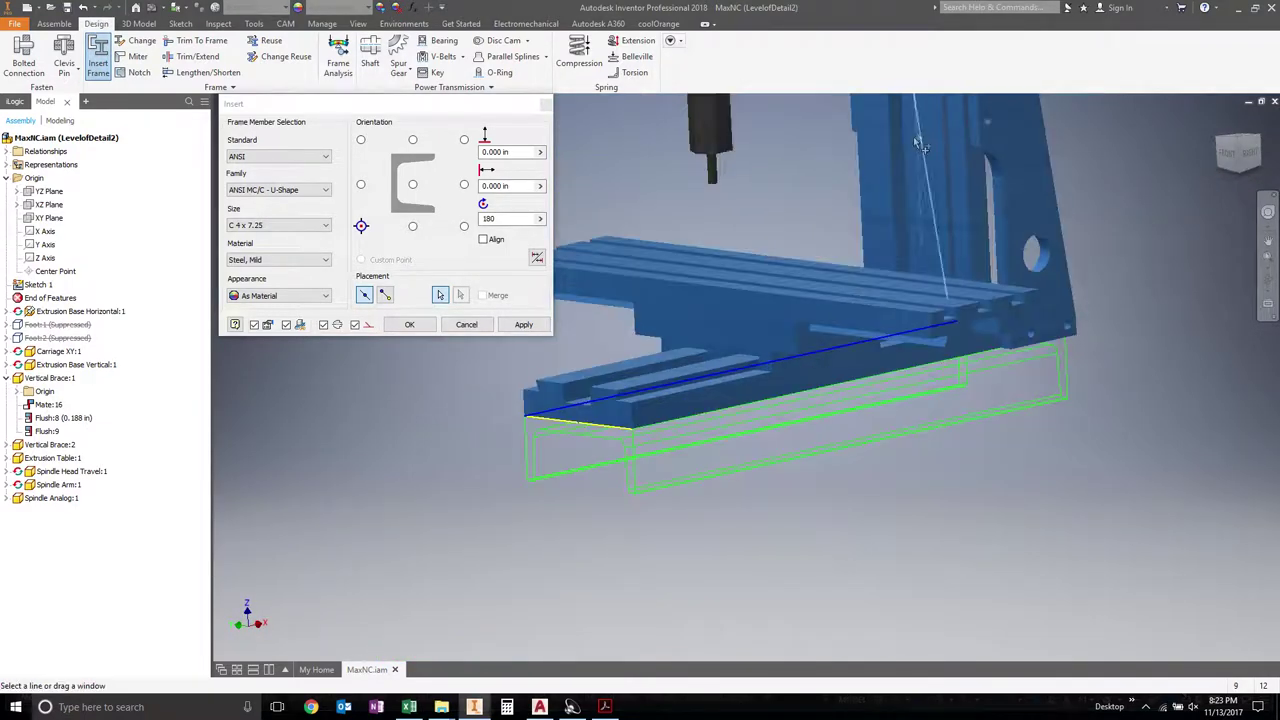
{"action": "left_click", "coordinate": [539, 325]}
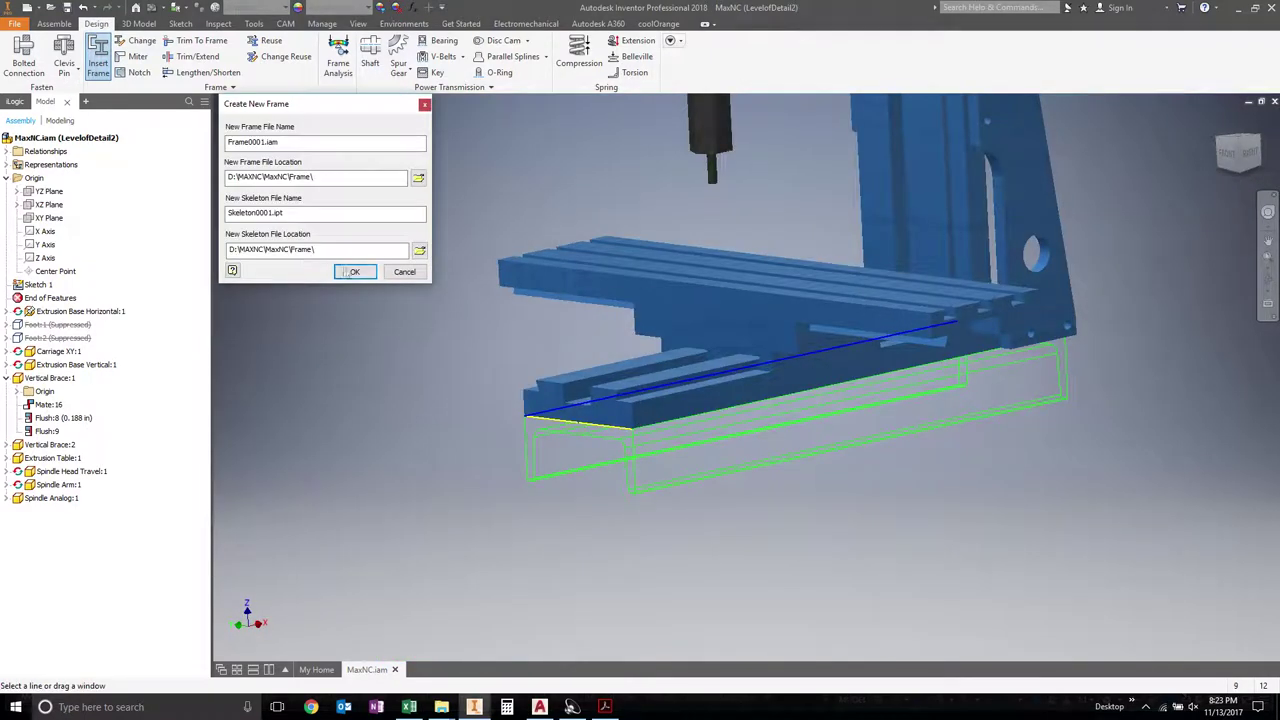
{"action": "left_click", "coordinate": [352, 272]}
{"action": "left_click", "coordinate": [570, 338]}
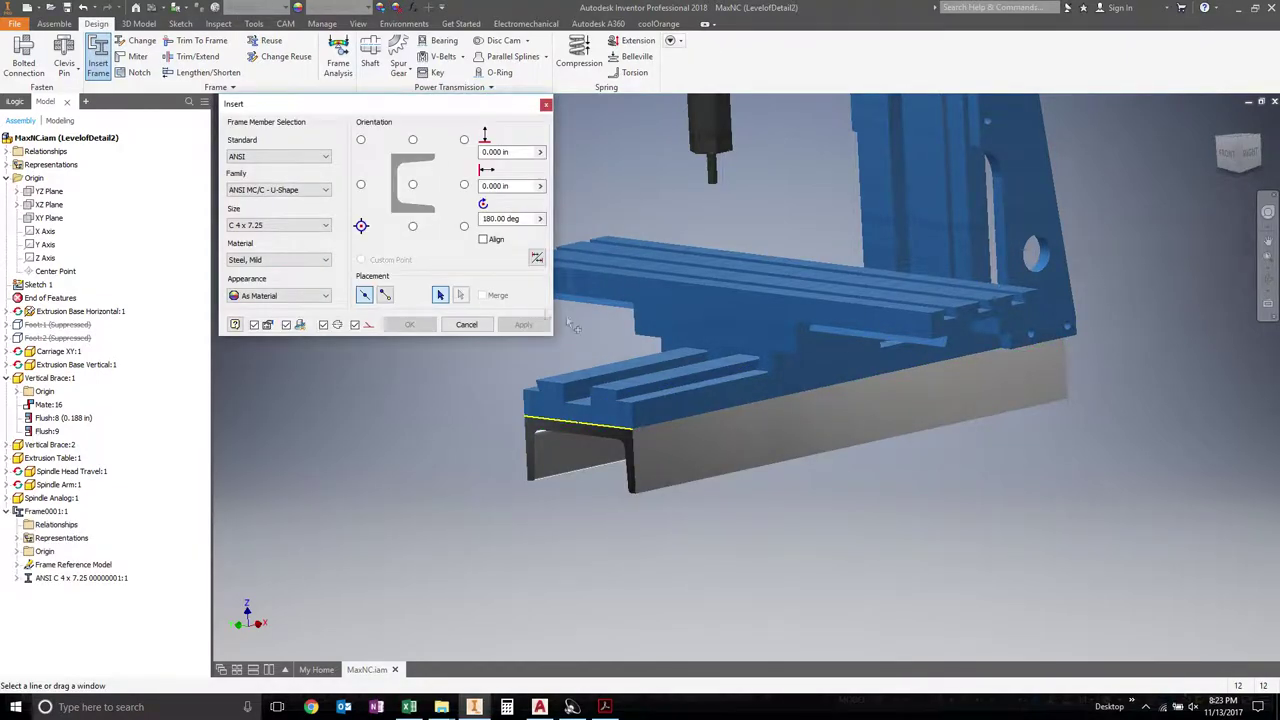
{"action": "left_click", "coordinate": [461, 326]}
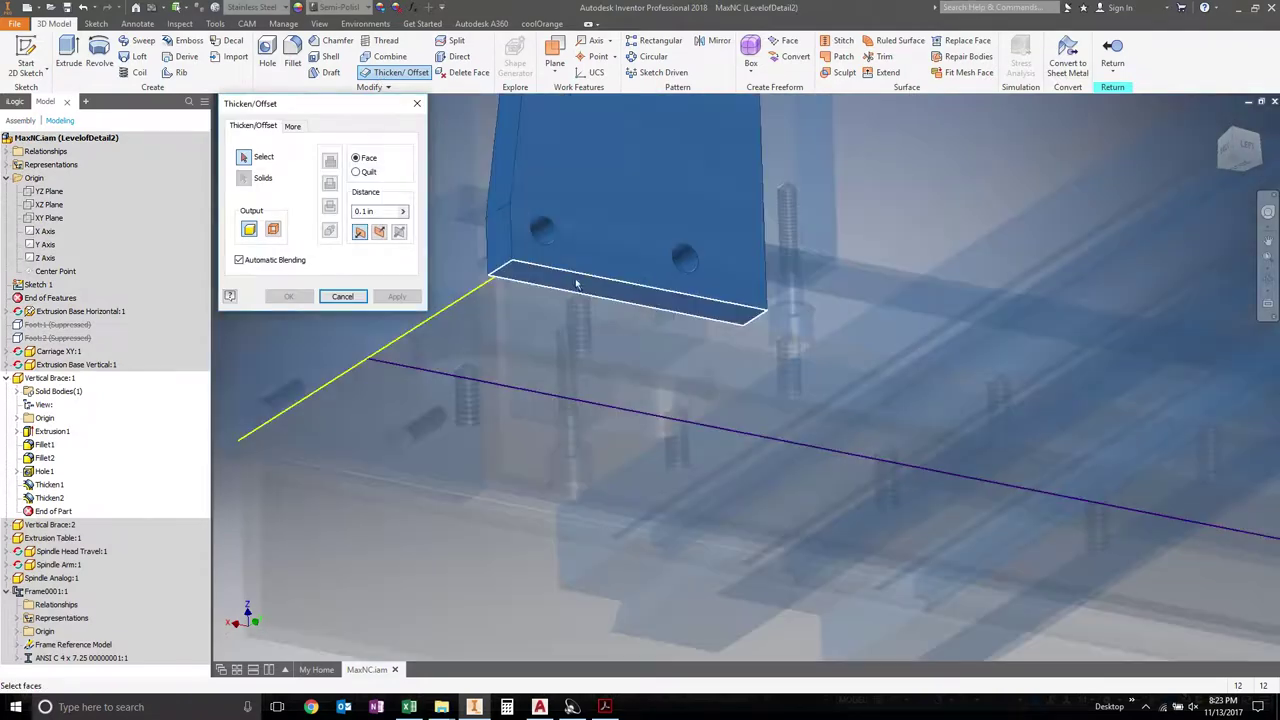
Step: Thicken the bottom face of the vertical brace by 1.5 in
{"action": "left_click", "coordinate": [562, 285]}
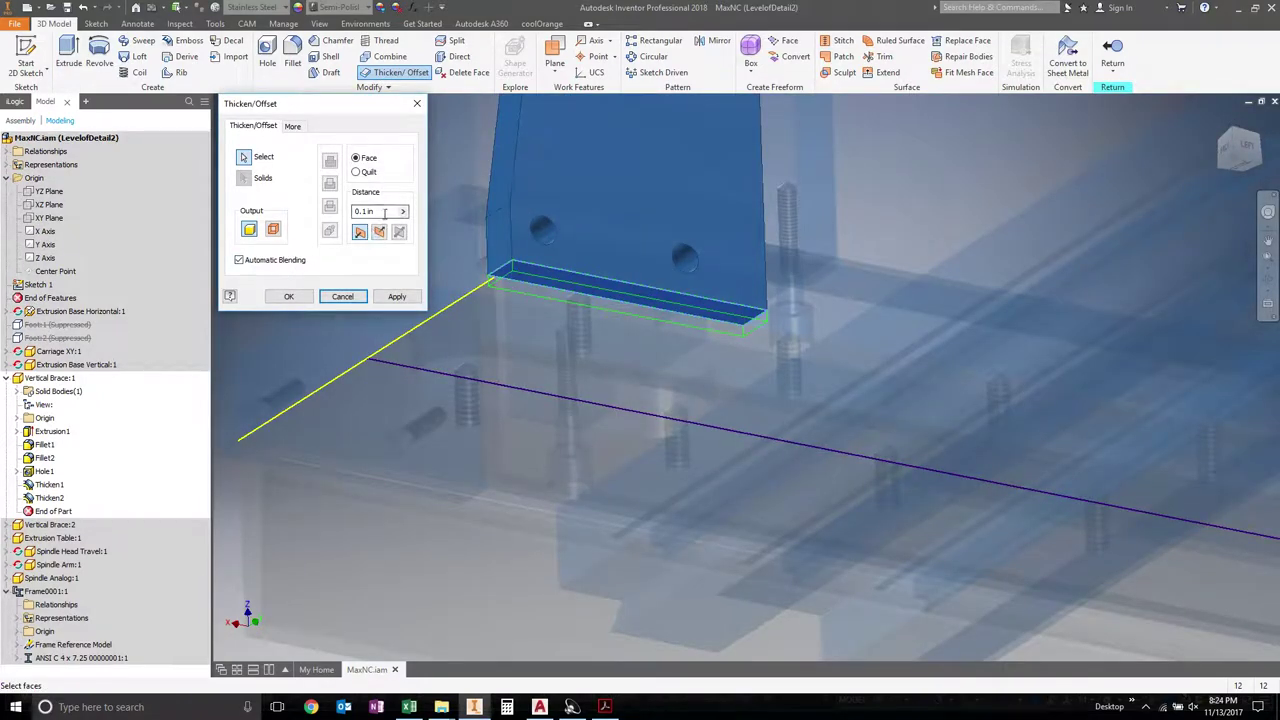
{"action": "left_click_drag", "start_coordinate": [385, 213], "coordinate": [305, 218]}
{"action": "scroll", "coordinate": [446, 315], "scroll_direction": "down", "scroll_amount": 5}
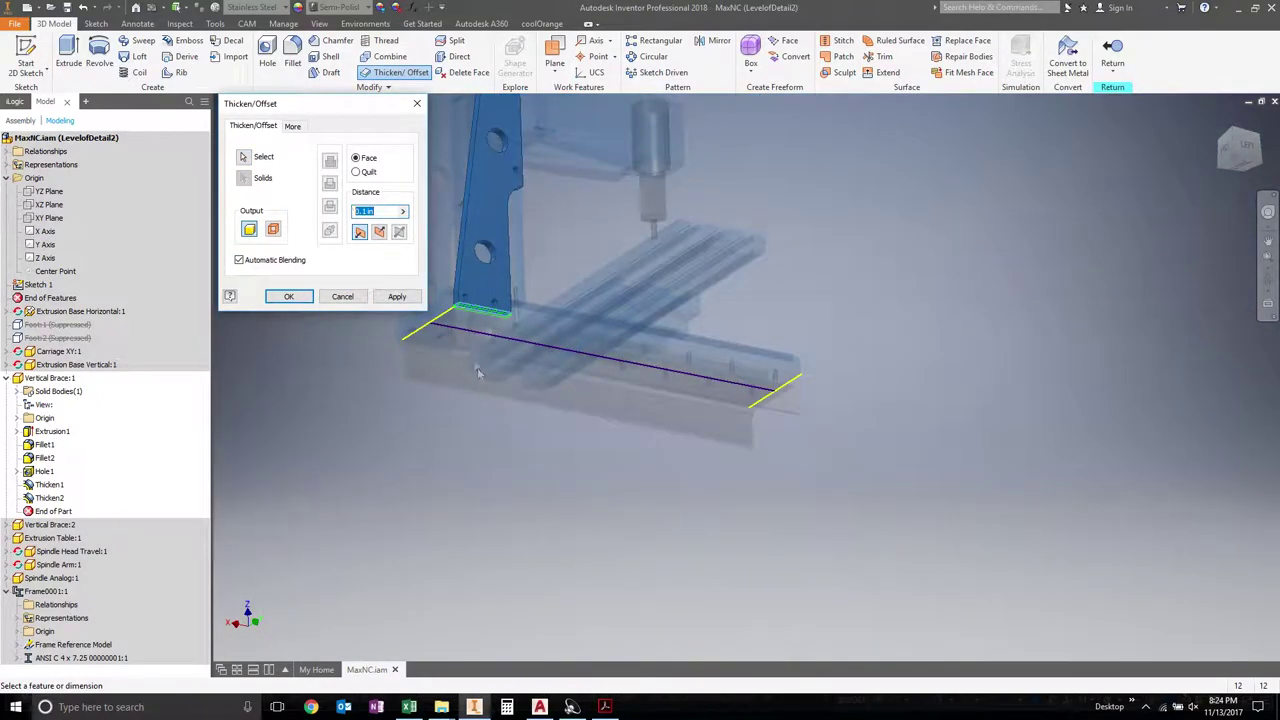
{"action": "type", "text": "2"}
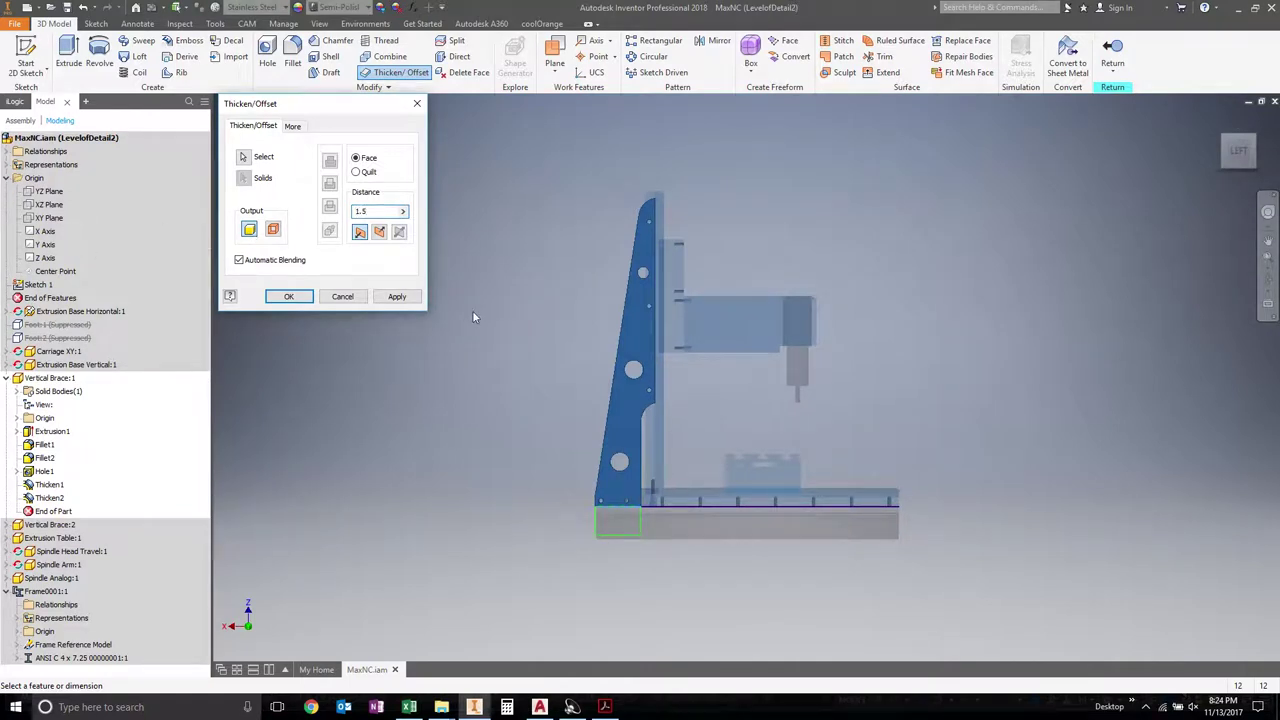
{"action": "left_click", "coordinate": [395, 297]}
{"action": "left_click", "coordinate": [342, 296]}
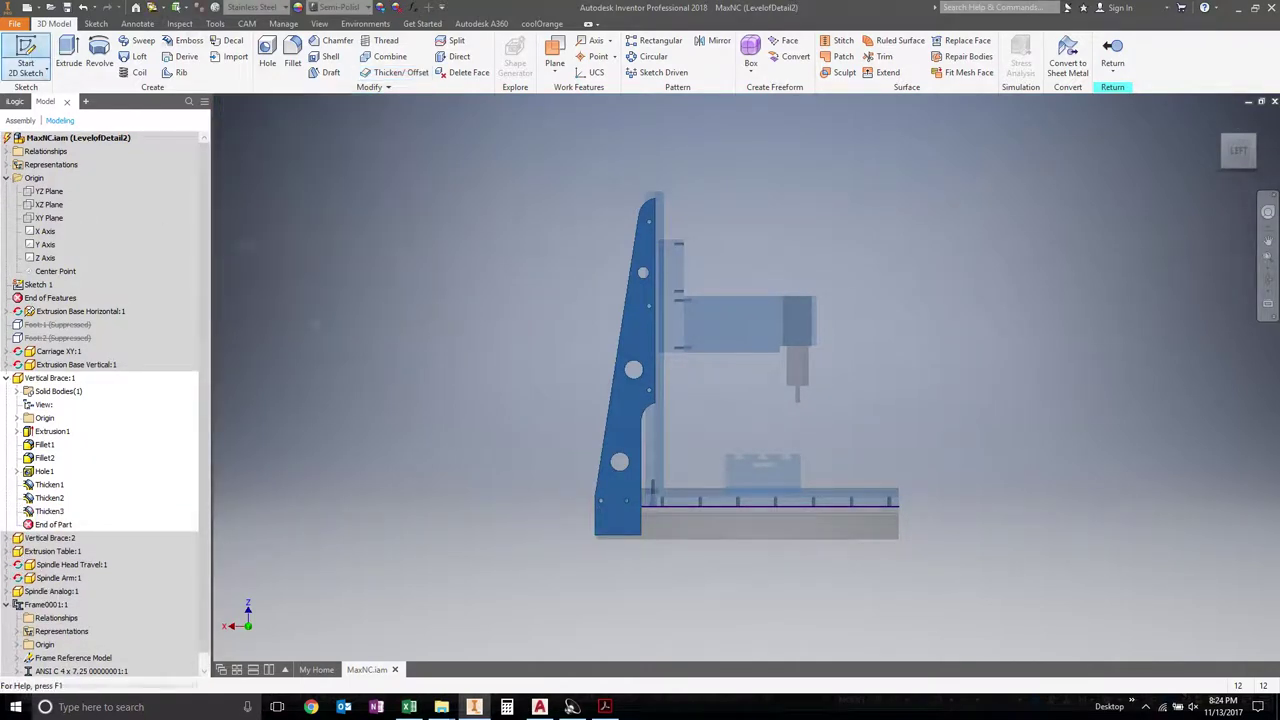
Step: Start a sketch on the vertical brace's side face and place two points side by side on the new lower extension
{"action": "left_click", "coordinate": [26, 55]}
{"action": "middle_click_drag", "start_coordinate": [666, 566], "coordinate": [774, 606]}
{"action": "scroll", "coordinate": [729, 594], "scroll_direction": "up", "scroll_amount": 7}
{"action": "left_click", "coordinate": [700, 330]}
{"action": "left_click", "coordinate": [214, 72]}
{"action": "left_click", "coordinate": [575, 357]}
{"action": "left_click", "coordinate": [779, 362]}
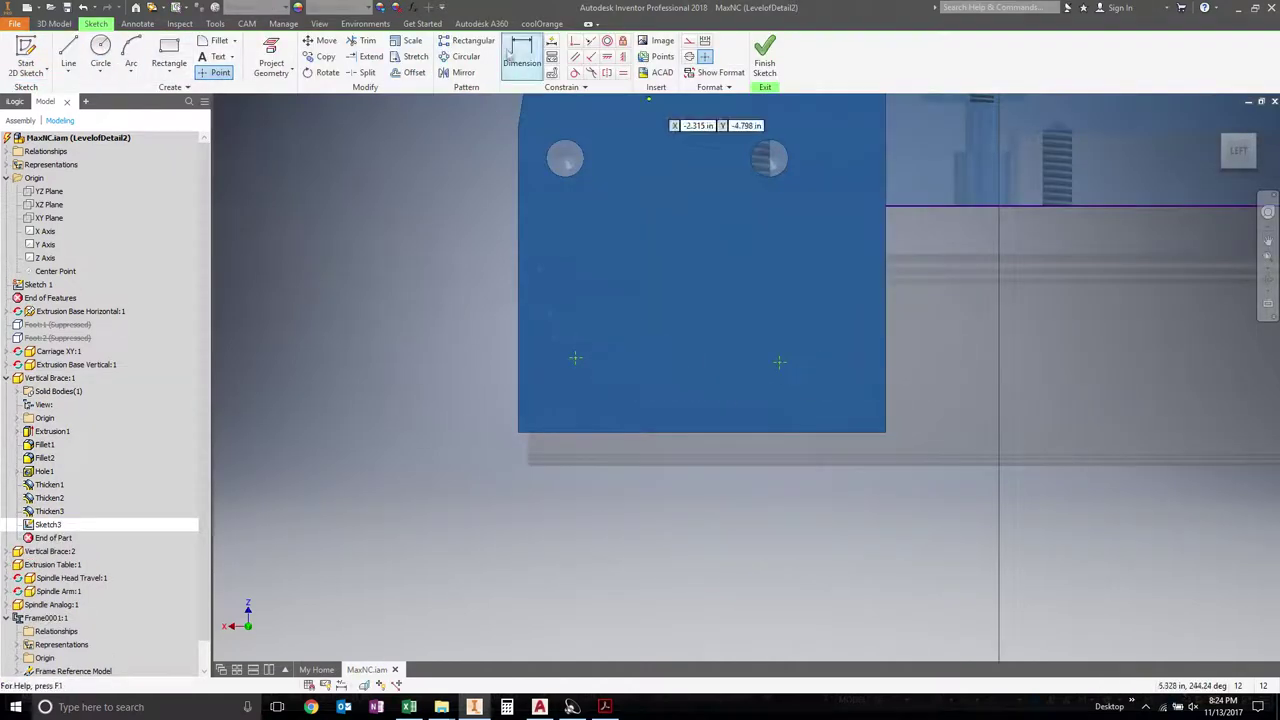
Step: Dimension the left sketch point 0.5 in above the brace's bottom edge
{"action": "left_click", "coordinate": [521, 56]}
{"action": "left_click", "coordinate": [575, 357]}
{"action": "left_click", "coordinate": [580, 433]}
{"action": "left_click", "coordinate": [438, 398]}
{"action": "type", "text": ".5"}
{"action": "key", "text": "Return"}
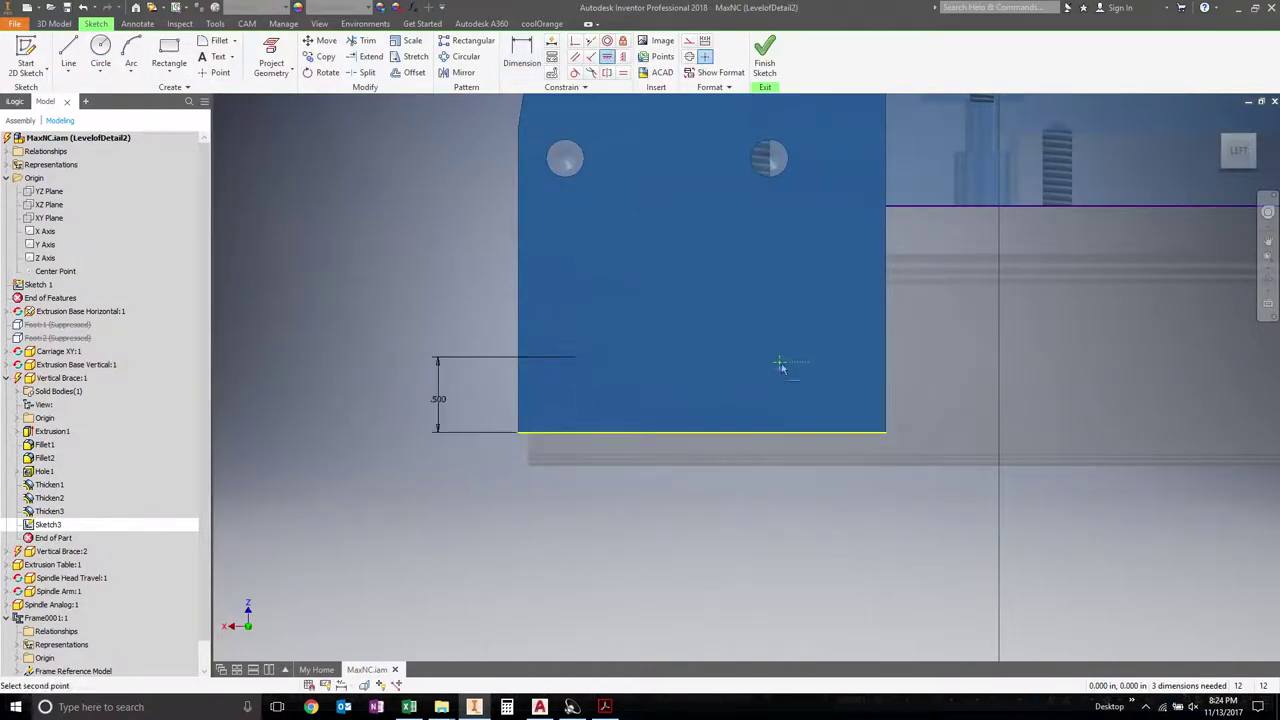
Step: Dimension the left sketch point 0.375 in from the brace's left edge
{"action": "left_click", "coordinate": [519, 370]}
{"action": "left_click", "coordinate": [576, 357]}
{"action": "left_click", "coordinate": [553, 502]}
{"action": "type", "text": ".375"}
{"action": "key", "text": "Return"}
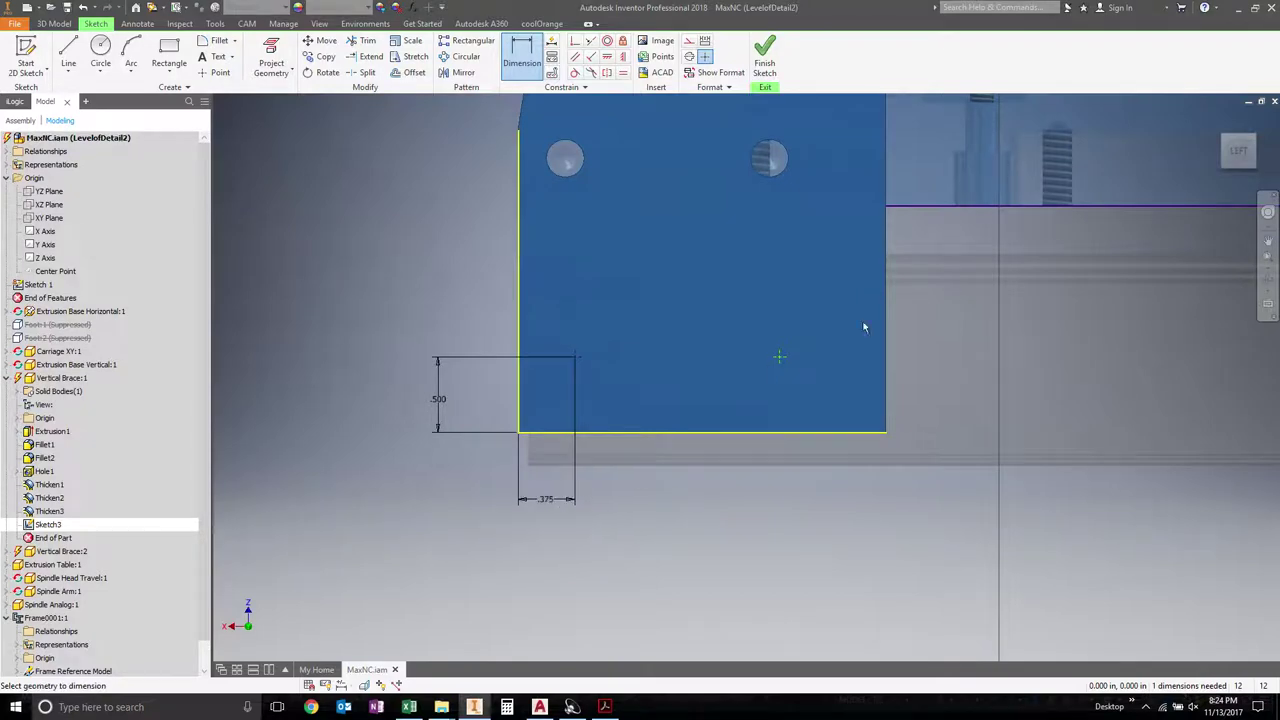
Step: Dimension the right sketch point from the brace's right edge, linking its value to the 0.375 in dimension
{"action": "left_click", "coordinate": [779, 357]}
{"action": "left_click", "coordinate": [885, 371]}
{"action": "left_click", "coordinate": [829, 497]}
{"action": "left_click", "coordinate": [546, 499]}
{"action": "left_click", "coordinate": [873, 551]}
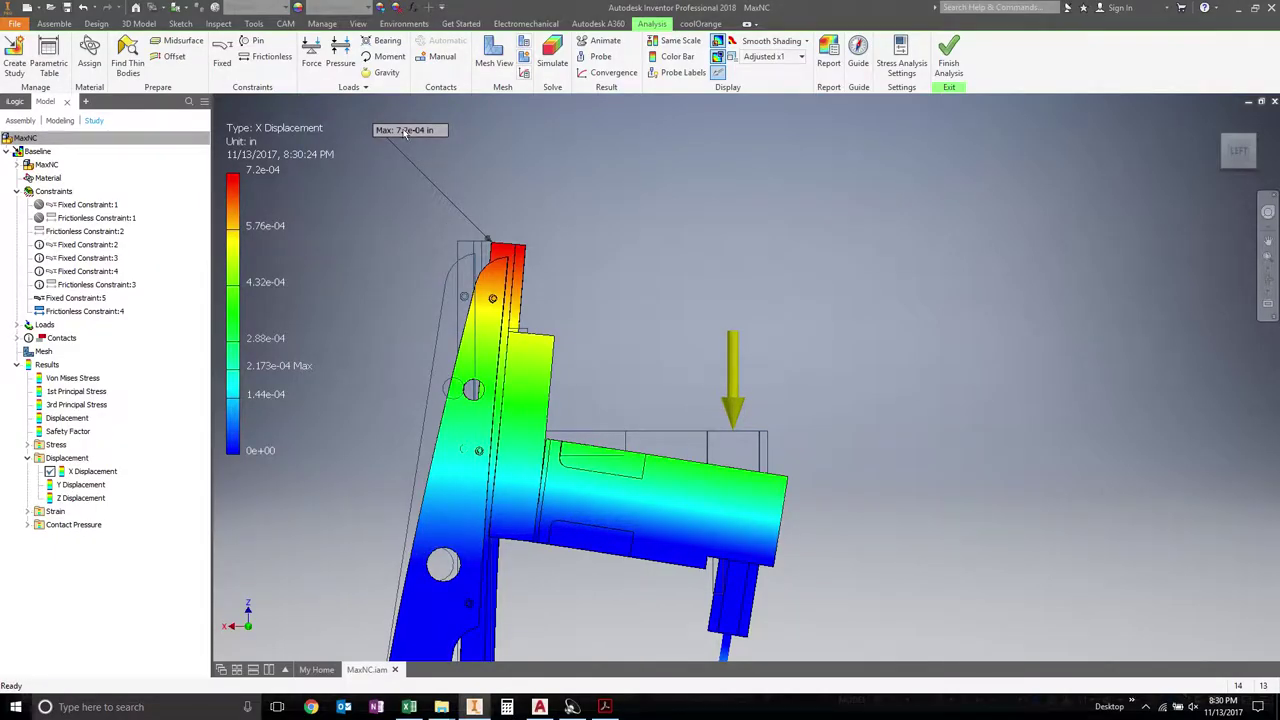
Step: Examine the maximum X displacement at the top of the mill's column in the stress analysis
{"action": "scroll", "coordinate": [404, 133], "scroll_direction": "up", "scroll_amount": 3}
{"action": "scroll", "coordinate": [411, 131], "scroll_direction": "down", "scroll_amount": 5}
{"action": "middle_click_drag", "start_coordinate": [352, 130], "coordinate": [455, 255]}
{"action": "scroll", "coordinate": [455, 290], "scroll_direction": "up", "scroll_amount": 2}
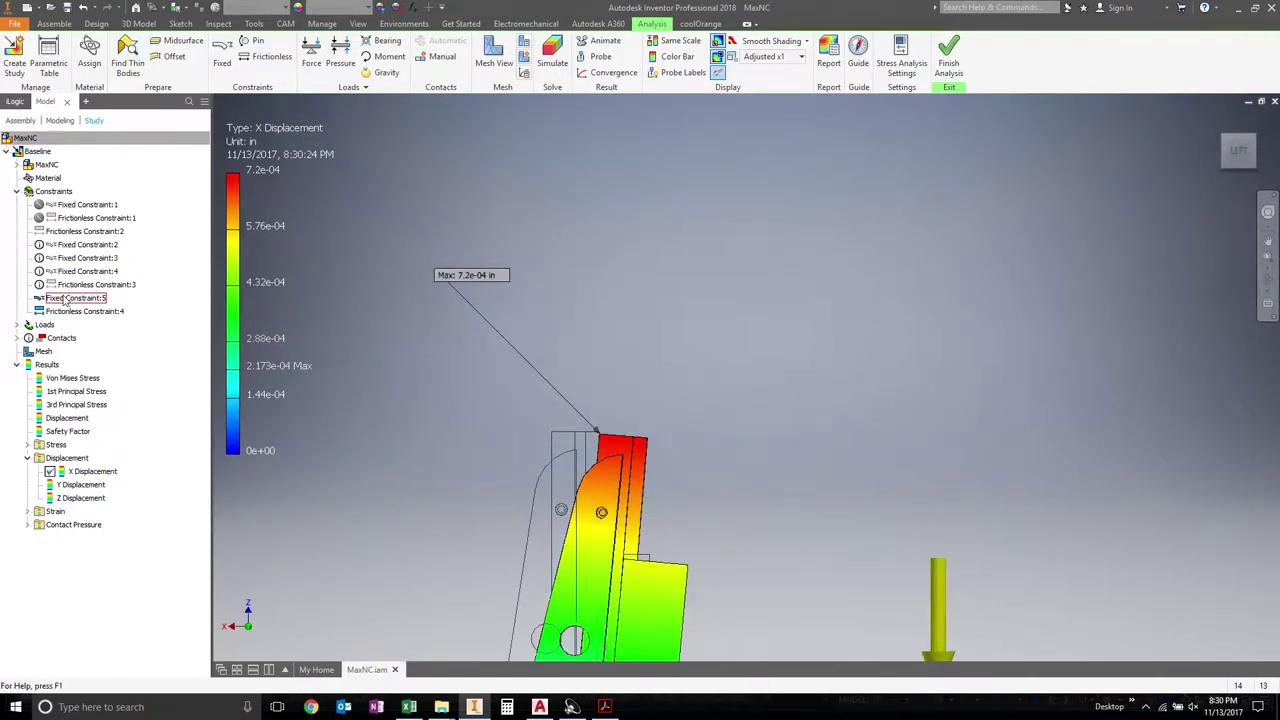
Step: Open the Force:2 load to review its magnitude and its location on the spindle arm, and leave it without edits
{"action": "left_click", "coordinate": [17, 325]}
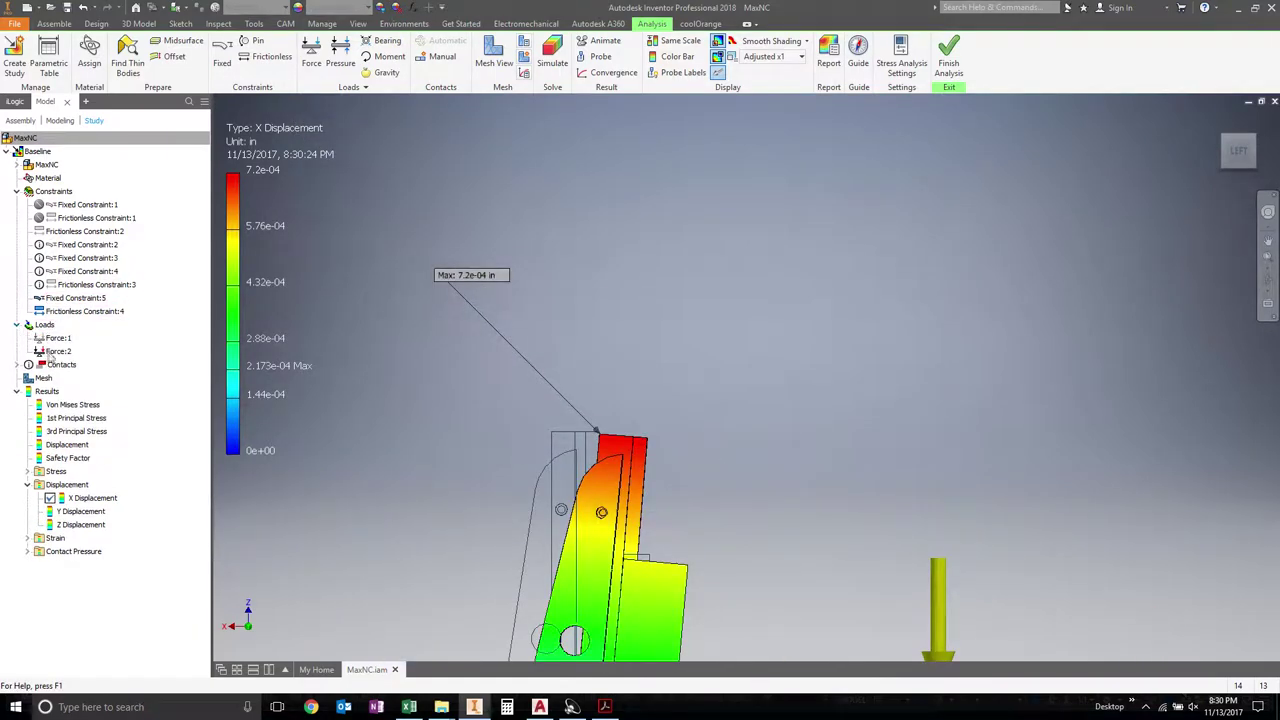
{"action": "left_click", "coordinate": [55, 352]}
{"action": "right_click", "coordinate": [59, 357]}
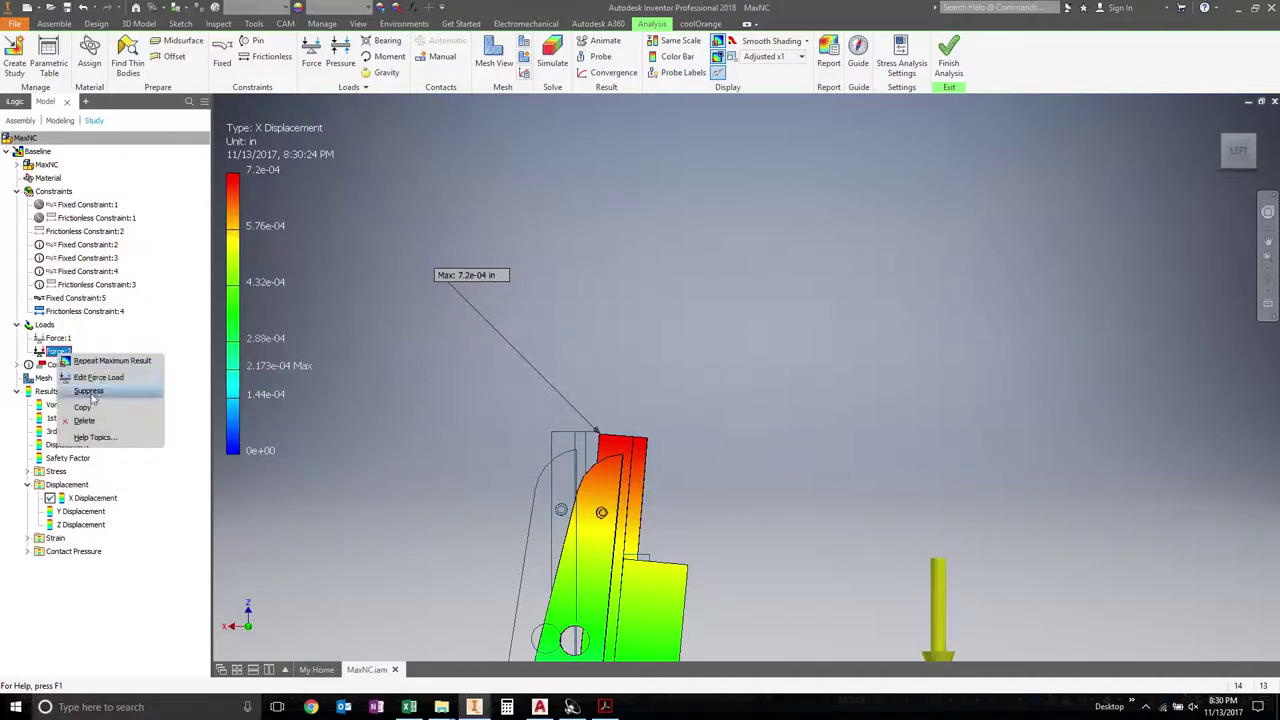
{"action": "left_click", "coordinate": [91, 380]}
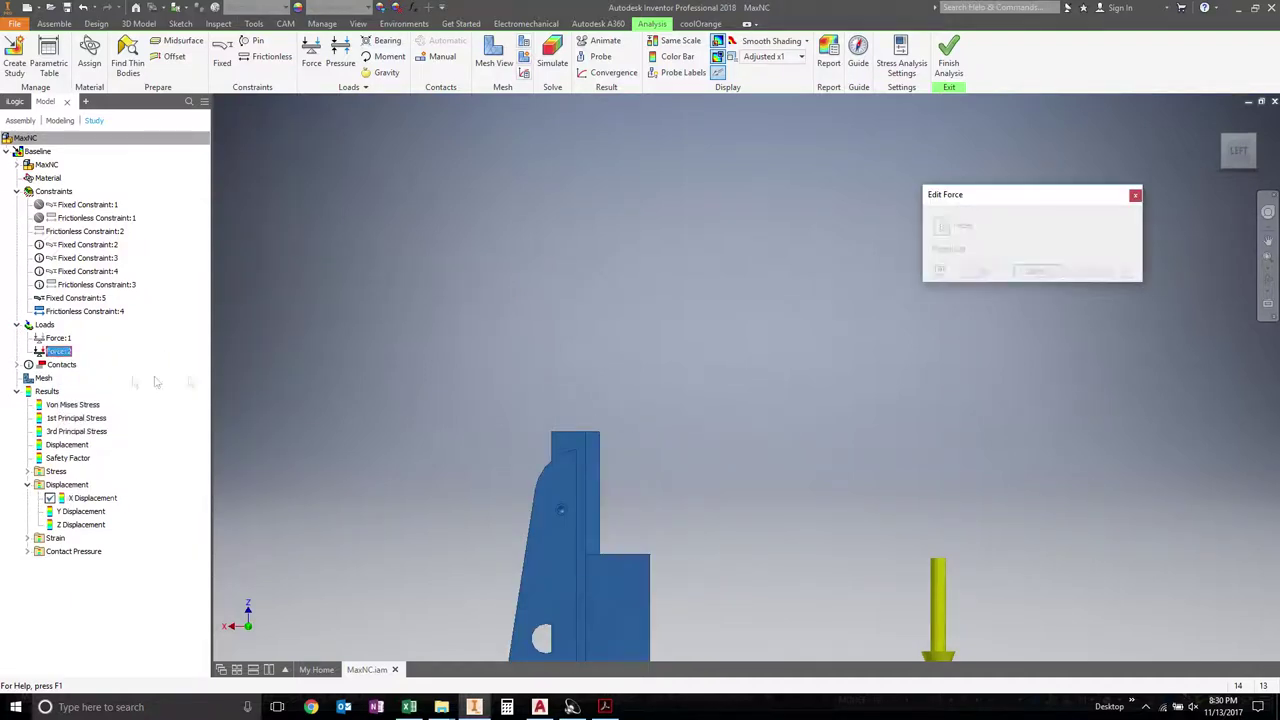
{"action": "mouse_move", "coordinate": [543, 483]}
{"action": "middle_mouse_down"}
{"action": "mouse_move", "coordinate": [355, 229]}
{"action": "mouse_move", "coordinate": [554, 175]}
{"action": "middle_mouse_up"}
{"action": "scroll", "coordinate": [532, 202], "scroll_direction": "down", "scroll_amount": 3}
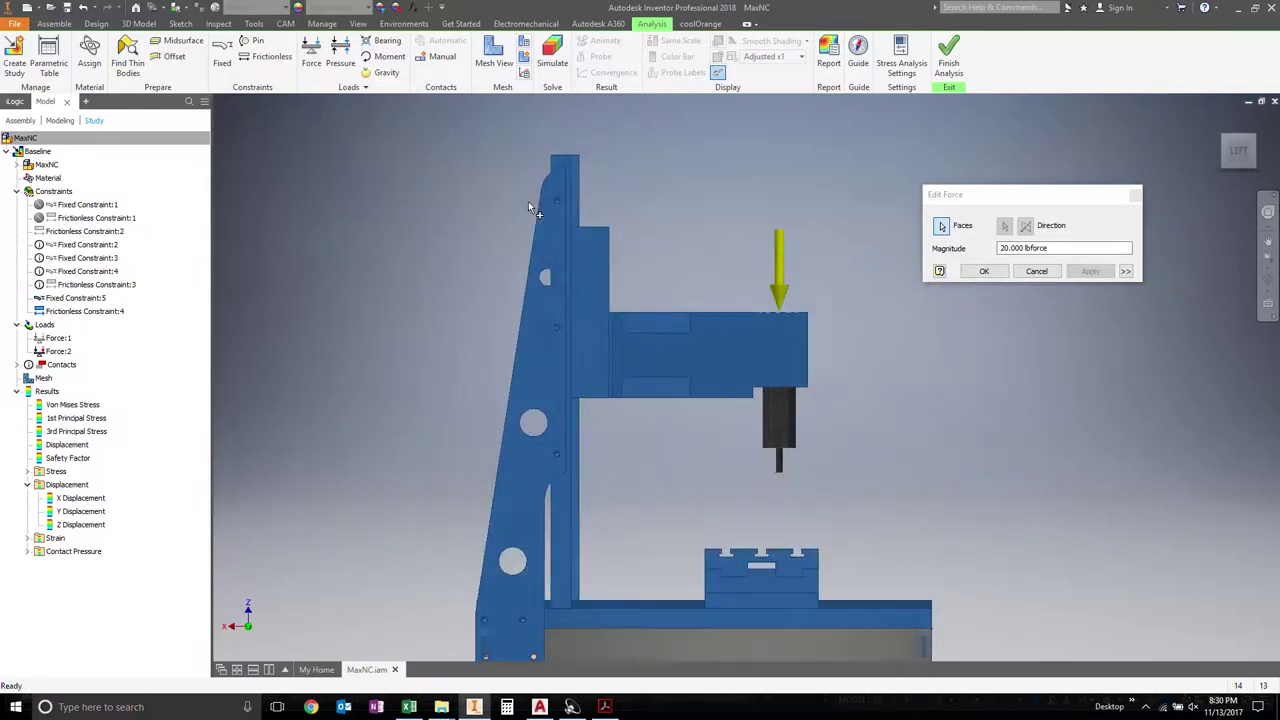
{"action": "middle_click_drag", "start_coordinate": [835, 340], "coordinate": [826, 238]}
{"action": "left_click", "coordinate": [1036, 271]}
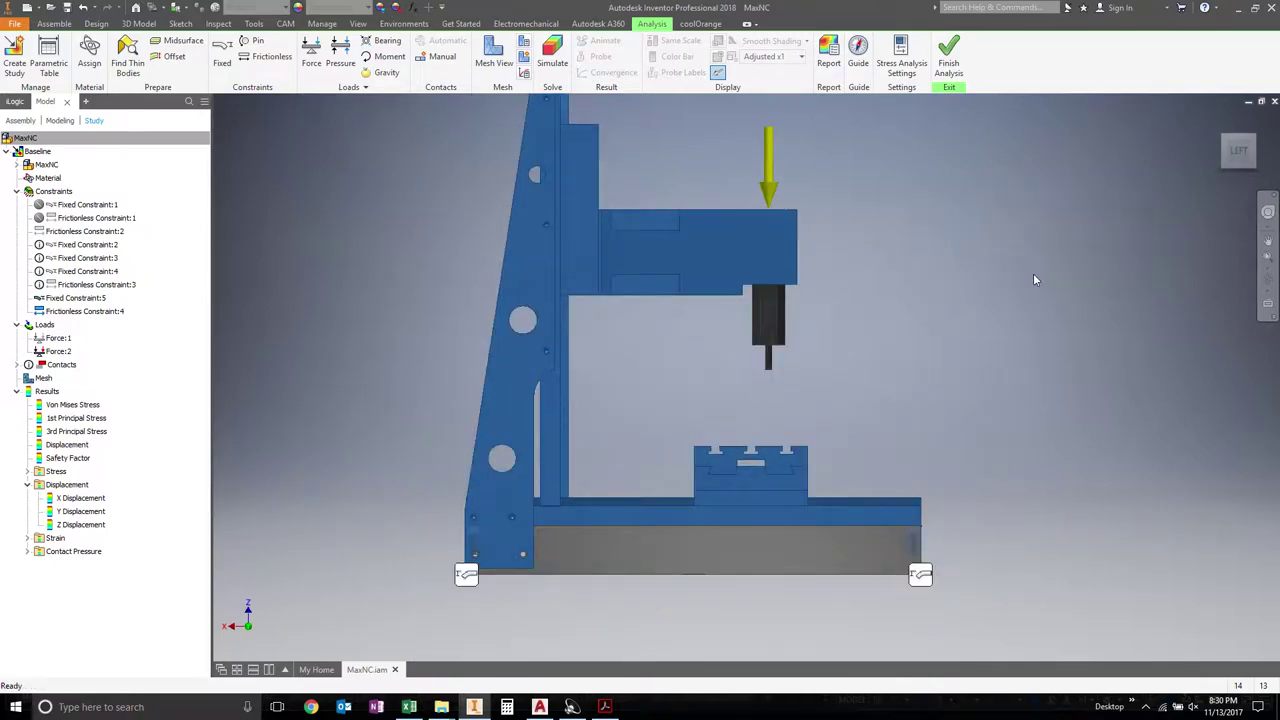
Step: Examine the fixed and frictionless constraints around the channel base
{"action": "left_click_drag", "start_coordinate": [1231, 155], "coordinate": [1188, 176]}
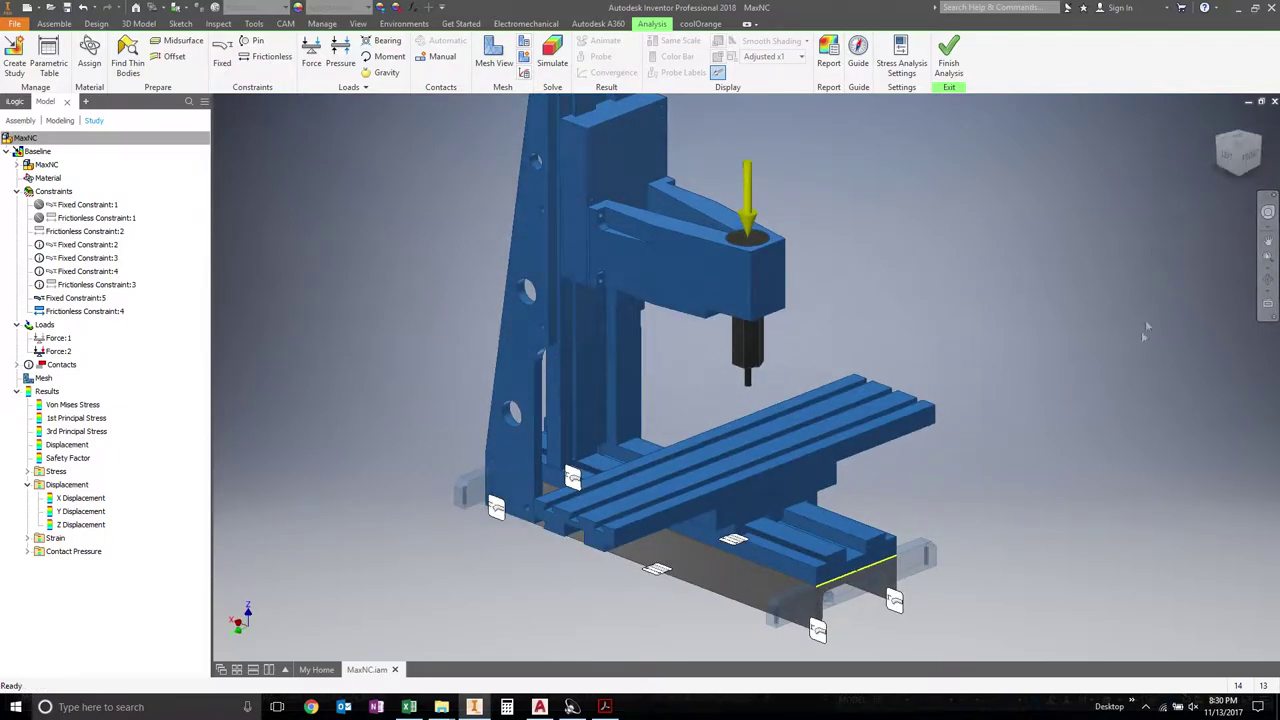
{"action": "middle_click_drag", "start_coordinate": [700, 570], "coordinate": [683, 400]}
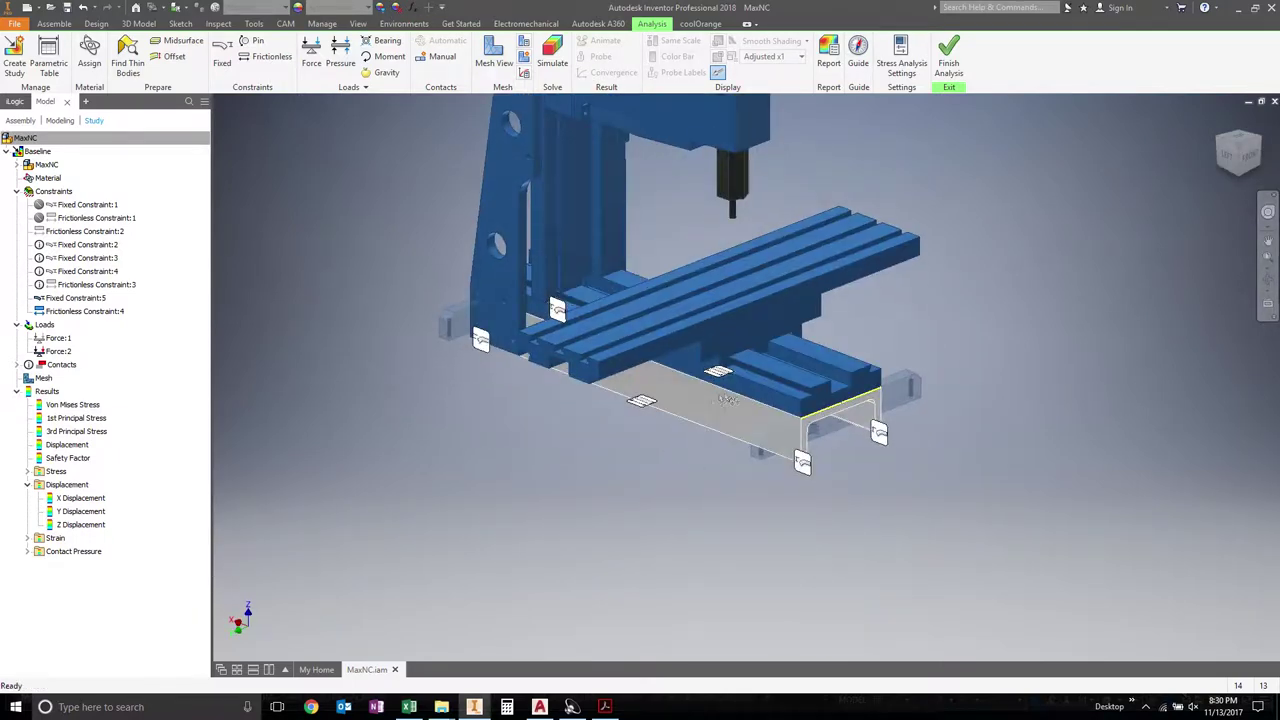
{"action": "scroll", "coordinate": [738, 433], "scroll_direction": "up", "scroll_amount": 4}
{"action": "scroll", "coordinate": [742, 430], "scroll_direction": "down", "scroll_amount": 2}
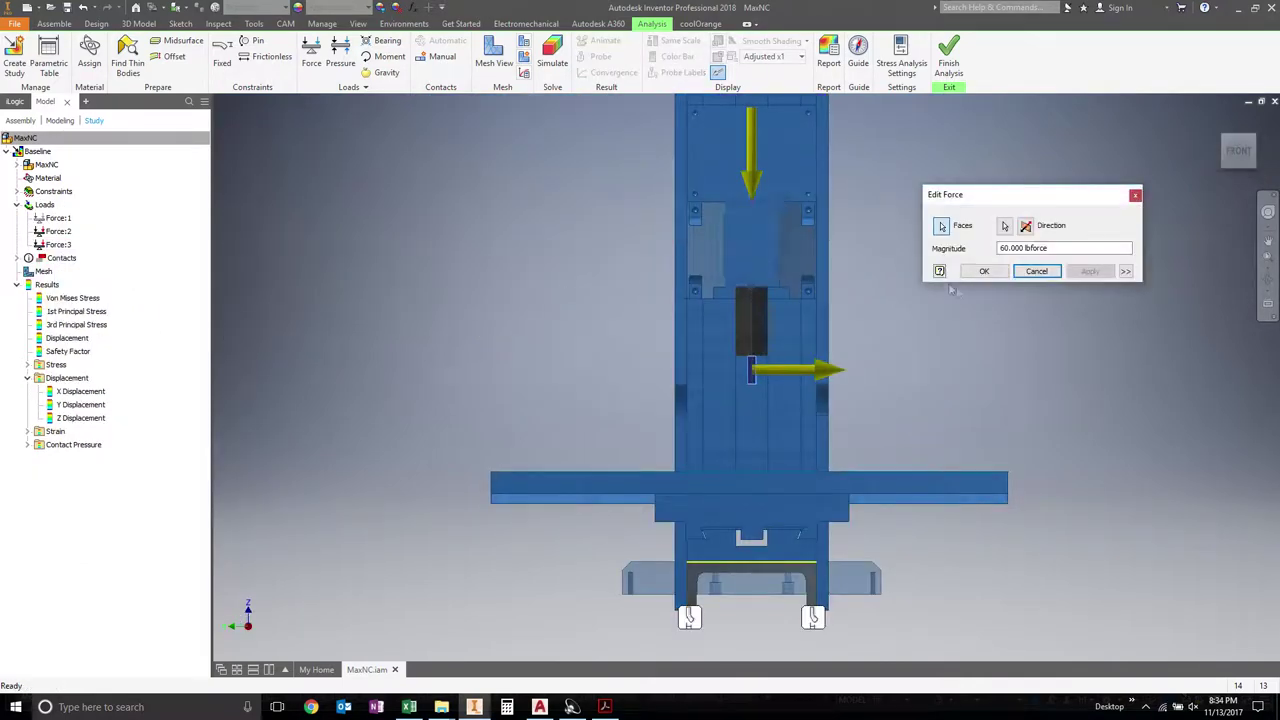
Step: Set the magnitude of the sideways force on the spindle's cutting tool to 2 lbforce
{"action": "left_click_drag", "start_coordinate": [1050, 249], "coordinate": [940, 254]}
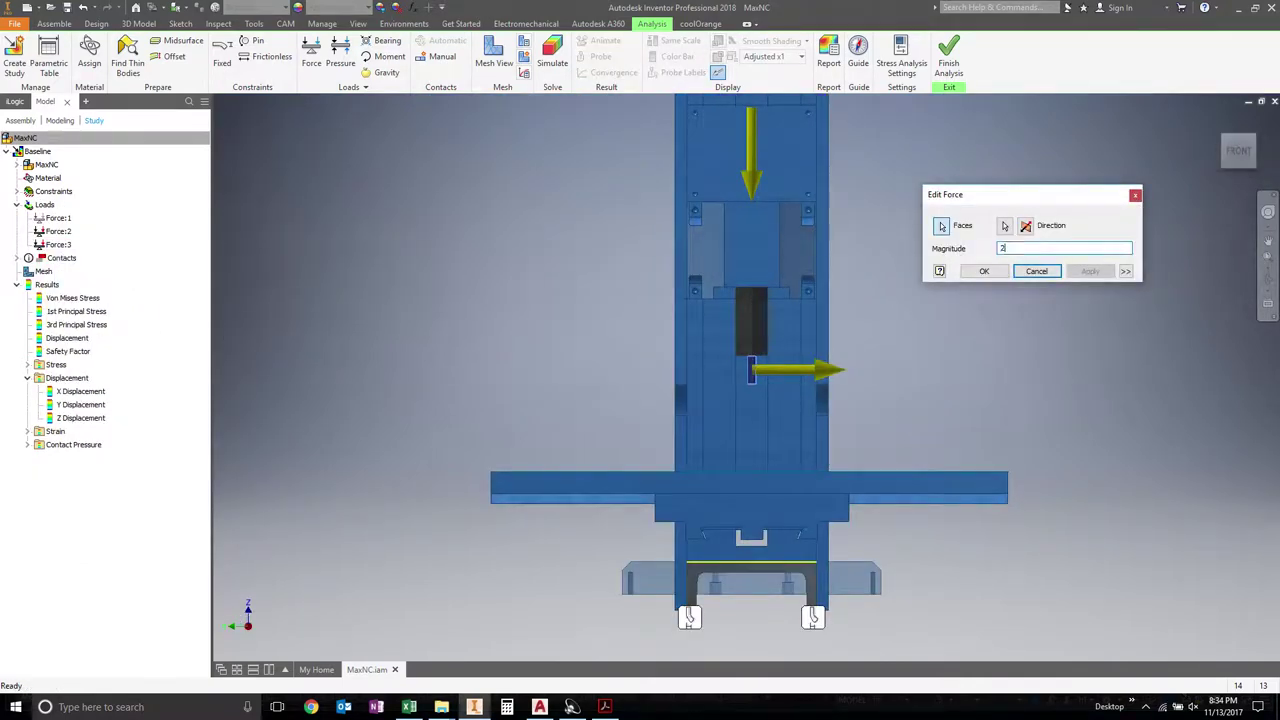
{"action": "type", "text": "2"}
{"action": "key", "text": "Return"}
Step: Run the stress simulation with the edited load and display the Safety Factor result
{"action": "scroll", "coordinate": [954, 250], "scroll_direction": "down", "scroll_amount": 2}
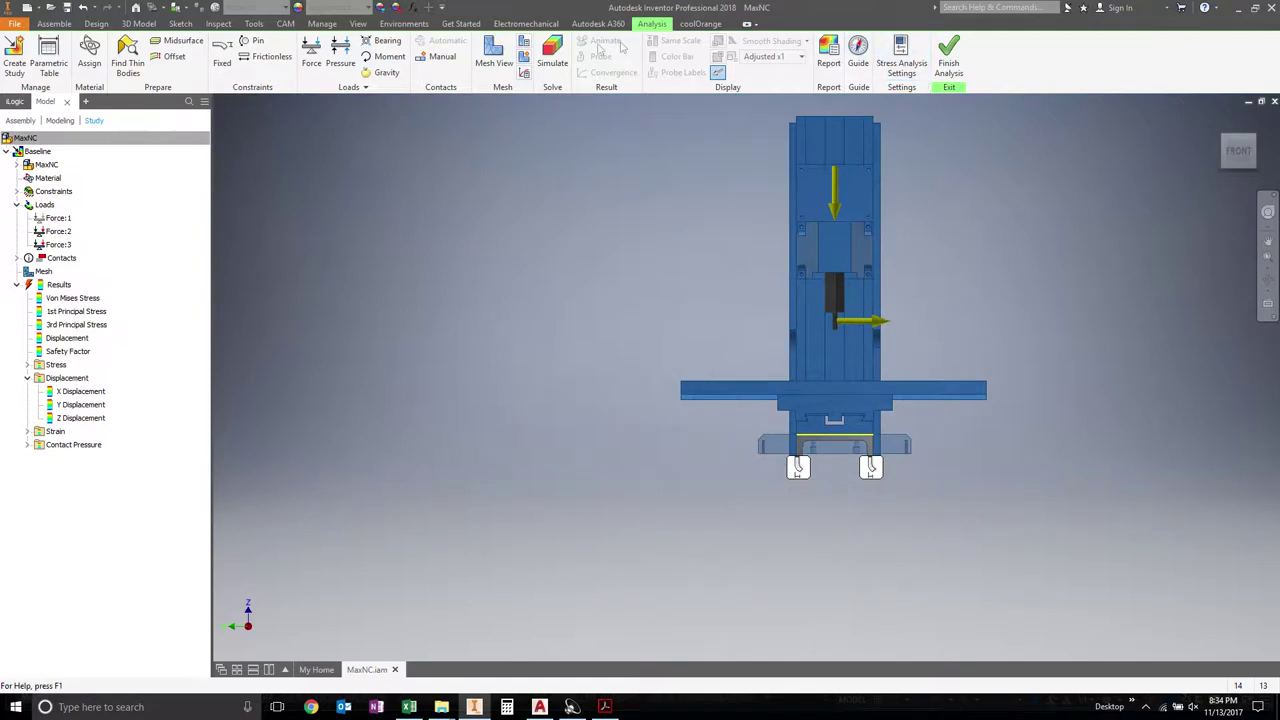
{"action": "left_click", "coordinate": [552, 55]}
{"action": "left_click", "coordinate": [330, 232]}
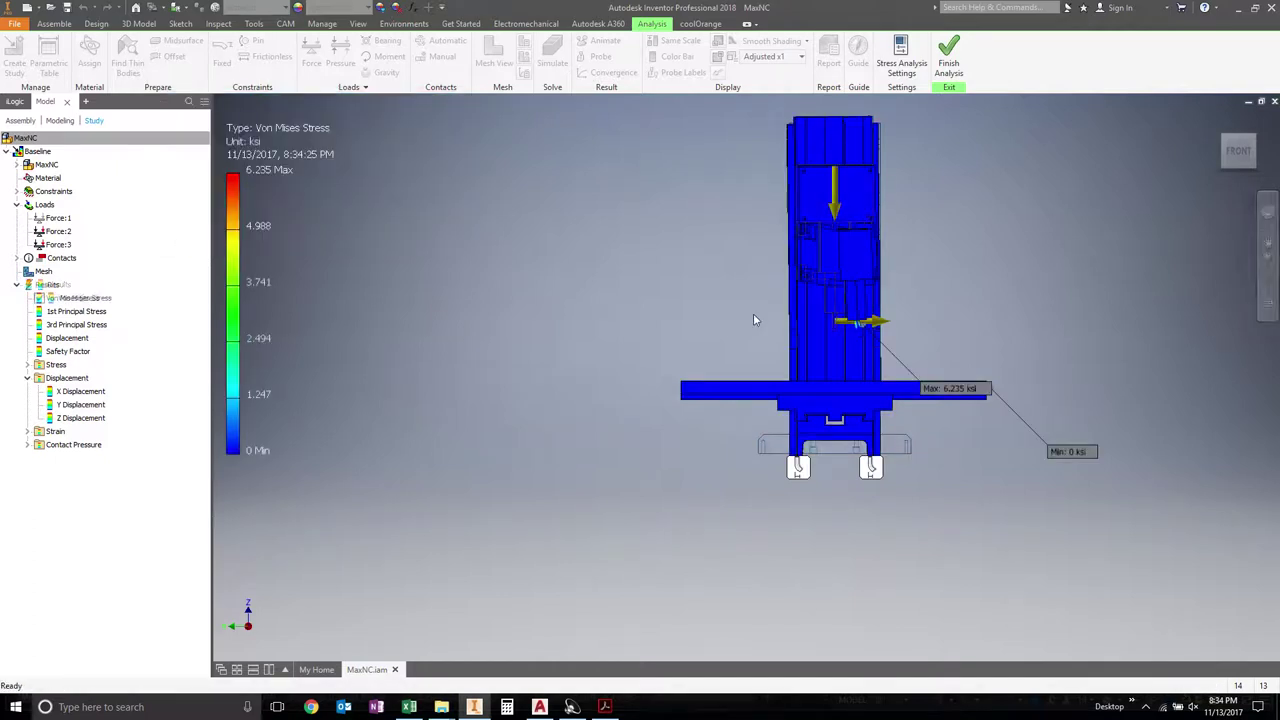
{"action": "double_click", "coordinate": [83, 356]}
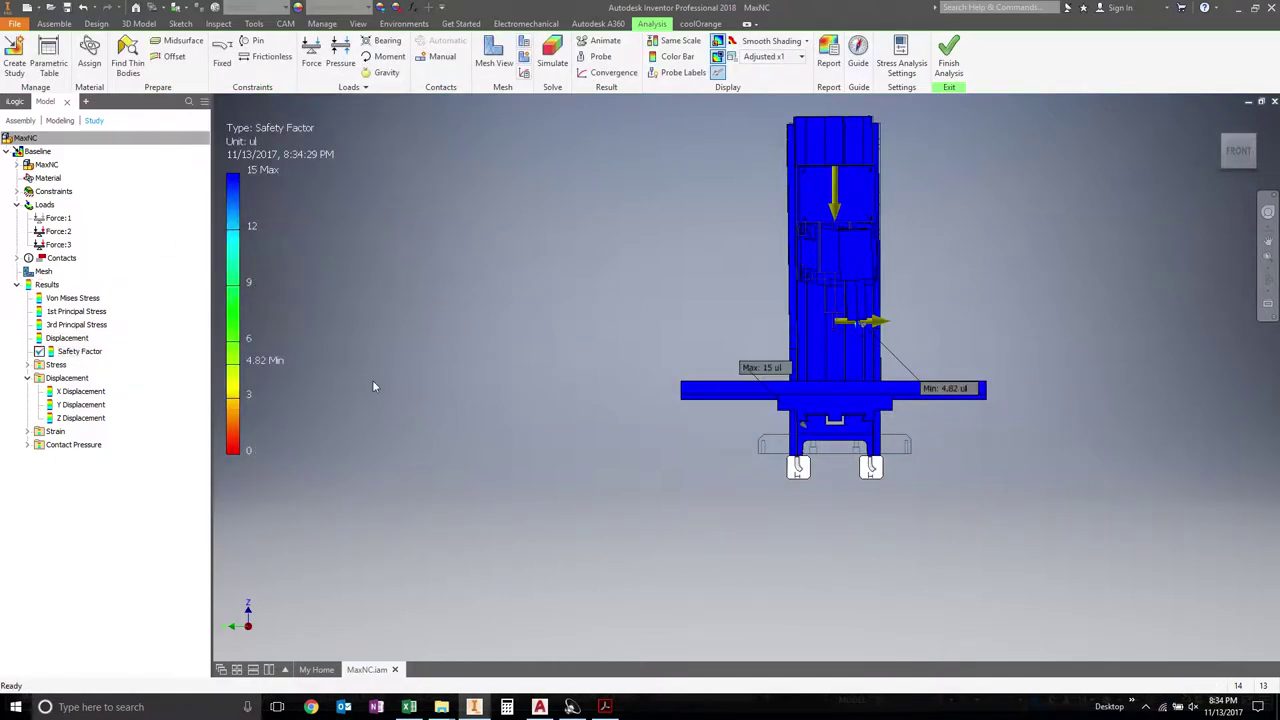
Step: Examine the Safety Factor result on the mill from the front, including its minimum and maximum labels
{"action": "scroll", "coordinate": [860, 330], "scroll_direction": "up", "scroll_amount": 3}
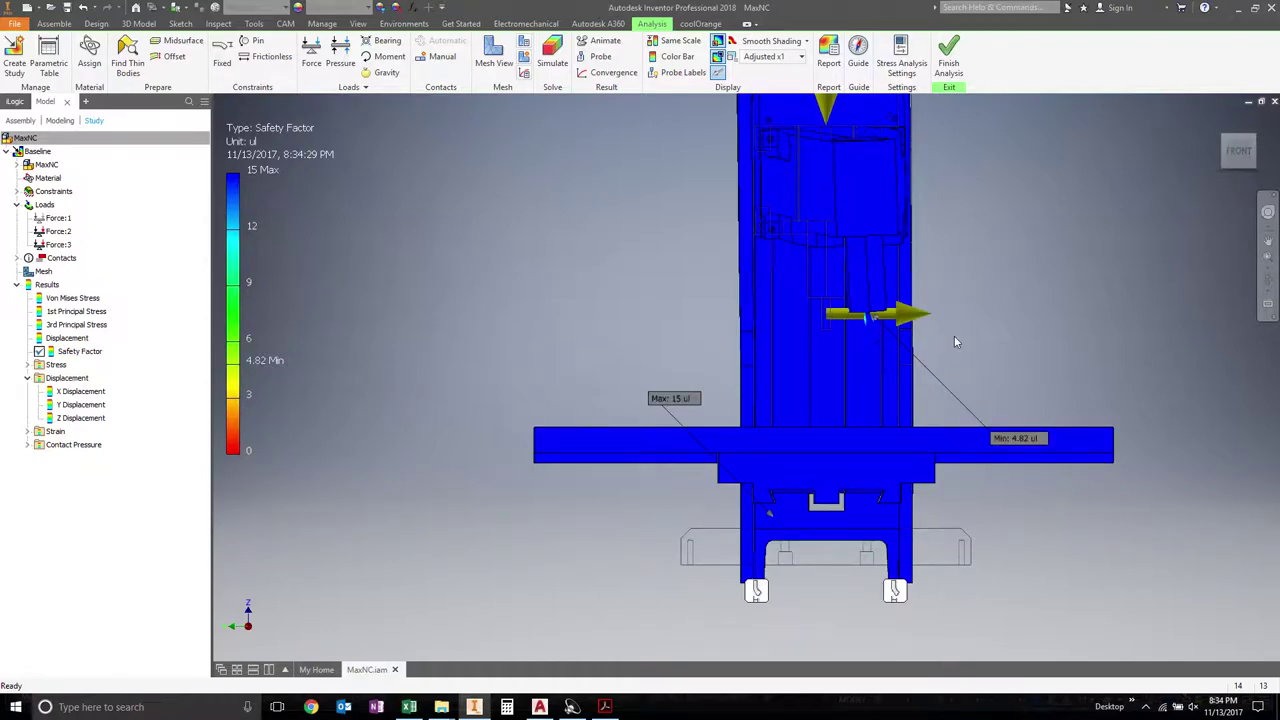
{"action": "middle_click_drag", "start_coordinate": [538, 367], "coordinate": [400, 350]}
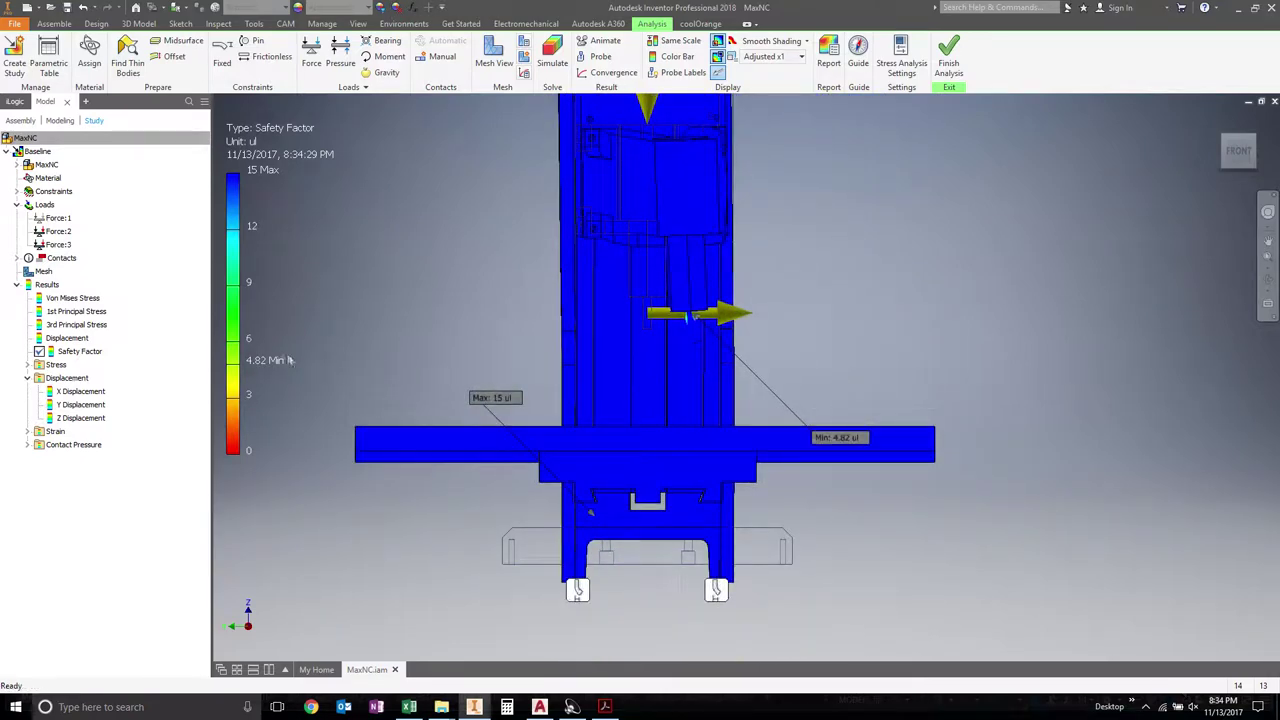
{"action": "middle_click_drag", "start_coordinate": [291, 433], "coordinate": [349, 397]}
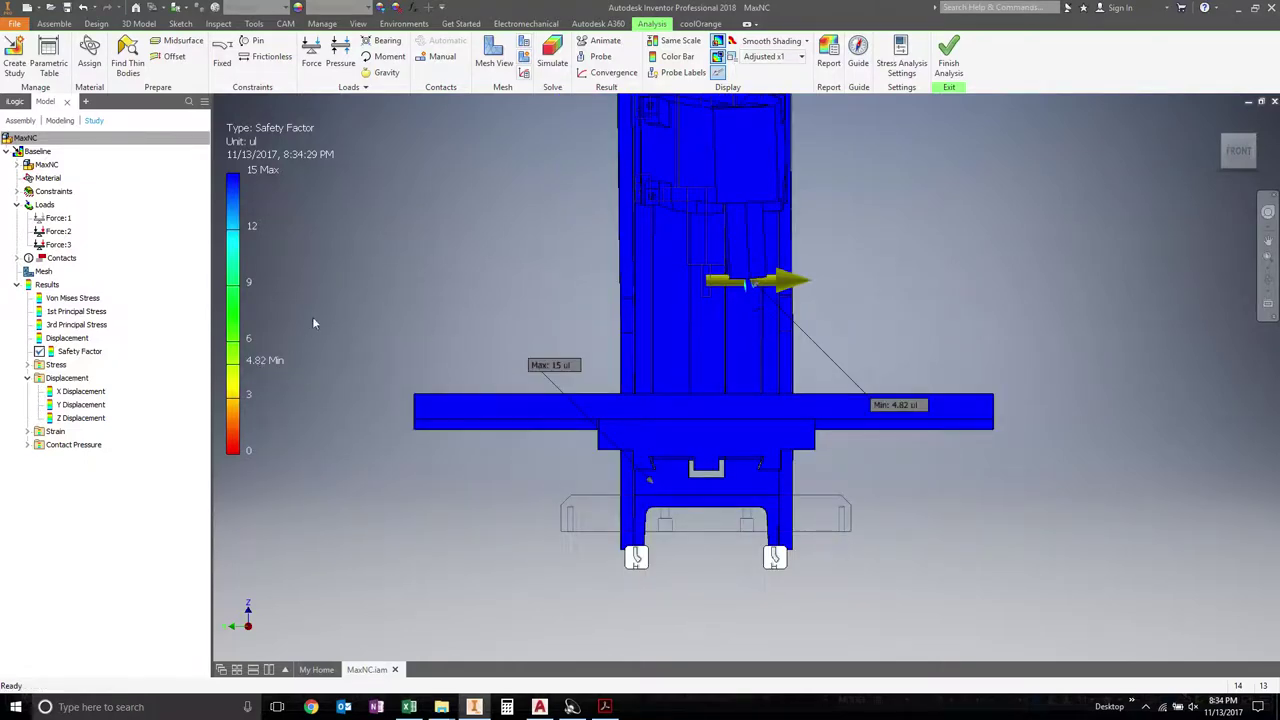
{"action": "middle_click_drag", "start_coordinate": [418, 273], "coordinate": [426, 330]}
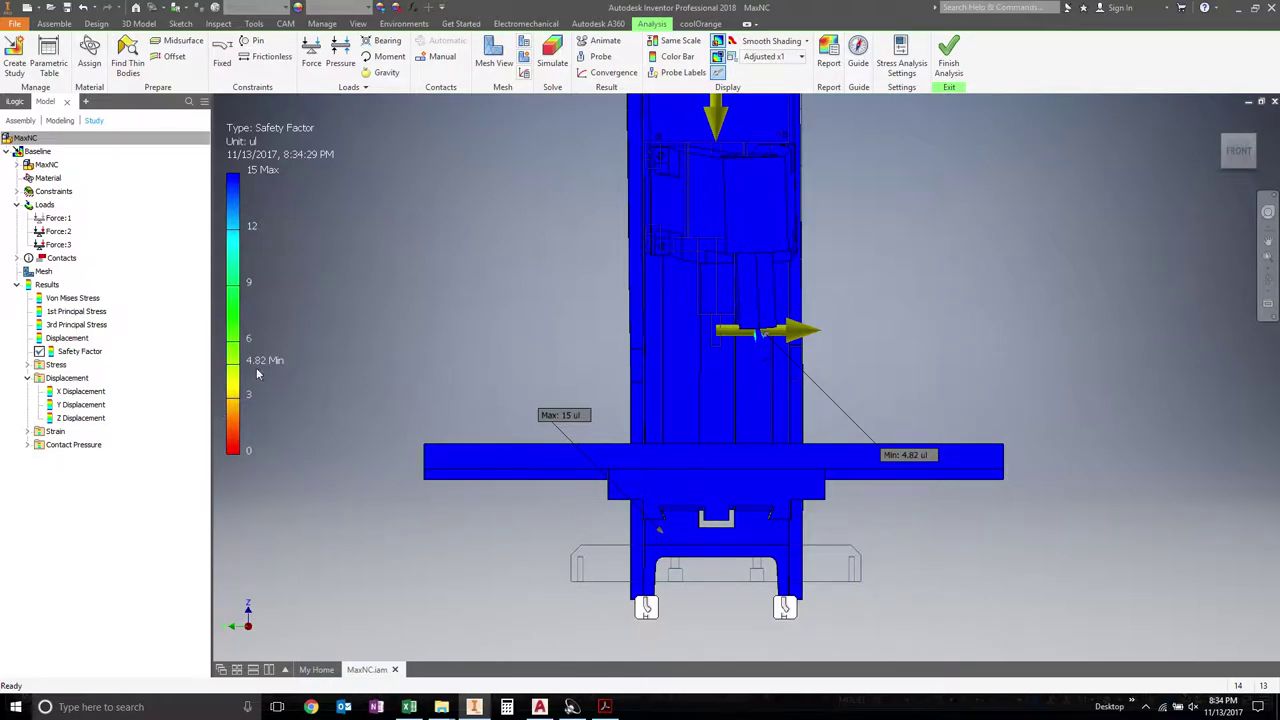
{"action": "mouse_move", "coordinate": [257, 373]}
{"action": "middle_mouse_down"}
{"action": "mouse_move", "coordinate": [264, 361]}
{"action": "mouse_move", "coordinate": [277, 369]}
{"action": "middle_mouse_up"}
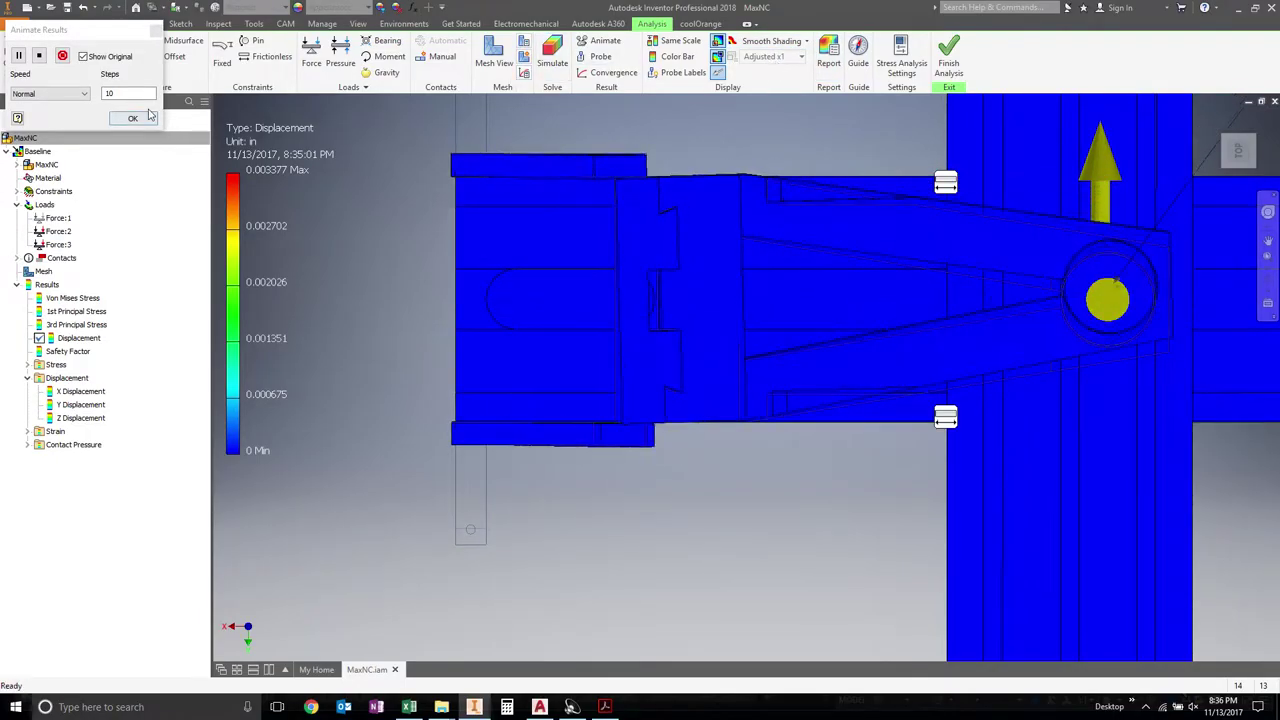
Step: Animate the displacement result at actual scale and examine the spindle arm's deflection from above
{"action": "left_click", "coordinate": [149, 118]}
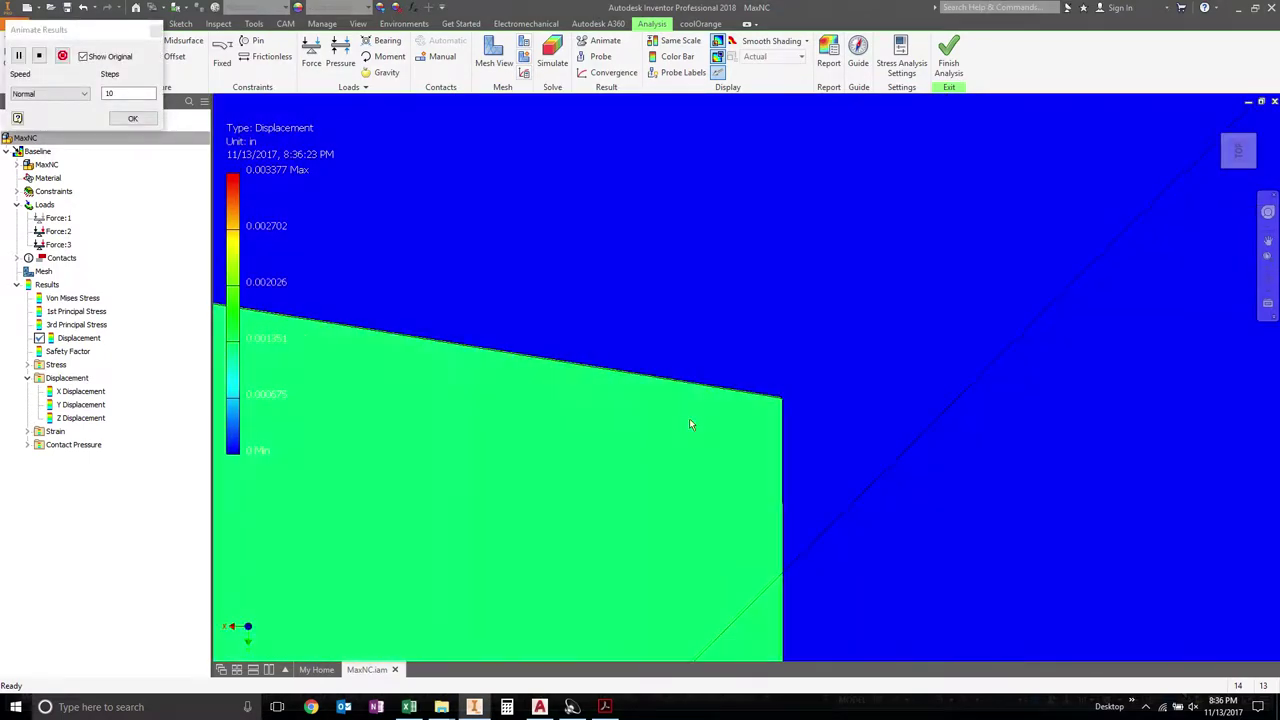
{"action": "scroll", "coordinate": [689, 420], "scroll_direction": "up", "scroll_amount": 10}
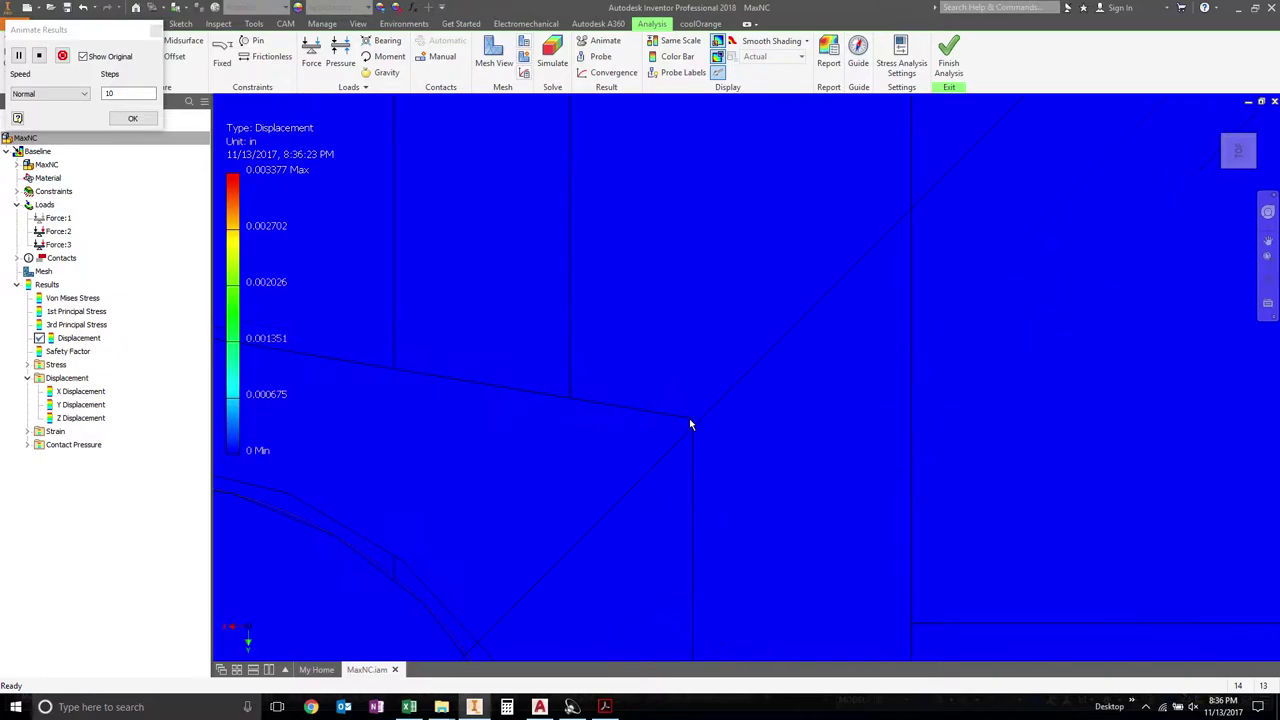
{"action": "middle_click_drag", "start_coordinate": [686, 551], "coordinate": [683, 499]}
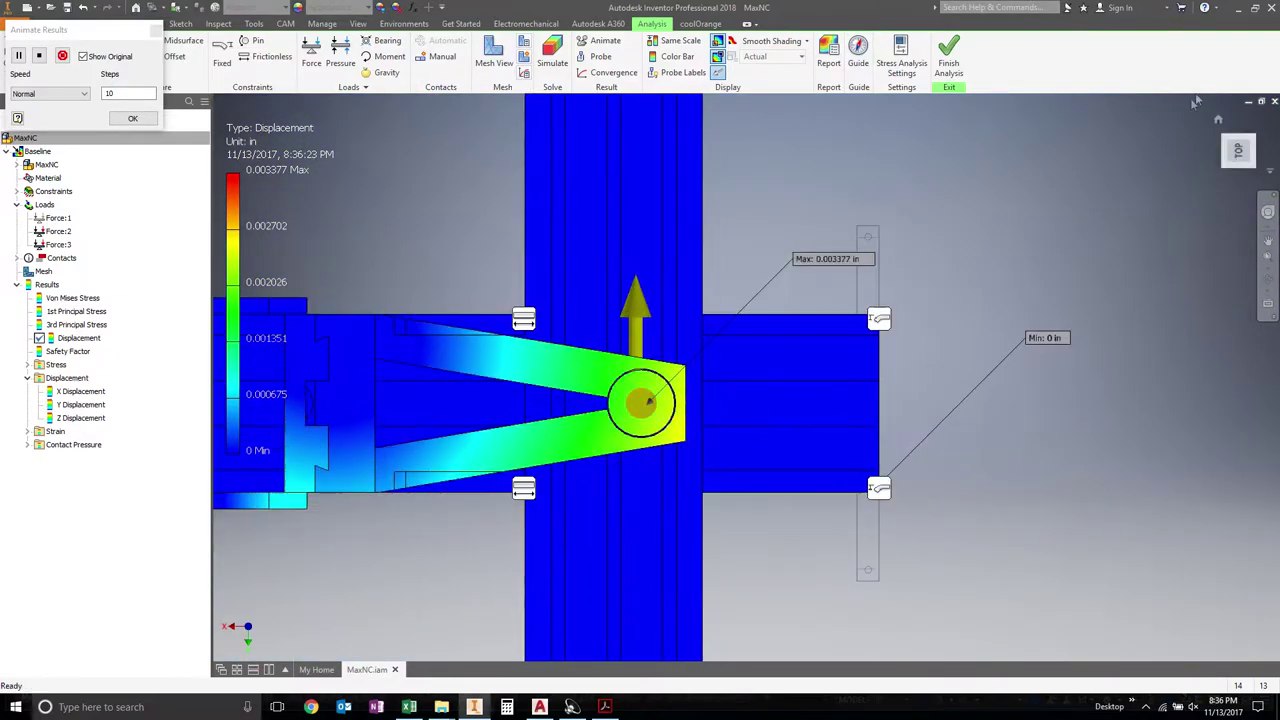
Step: Examine the animated displacement at the cutting tool and over the whole mill from angled views, and end the animation
{"action": "left_click", "coordinate": [1245, 162]}
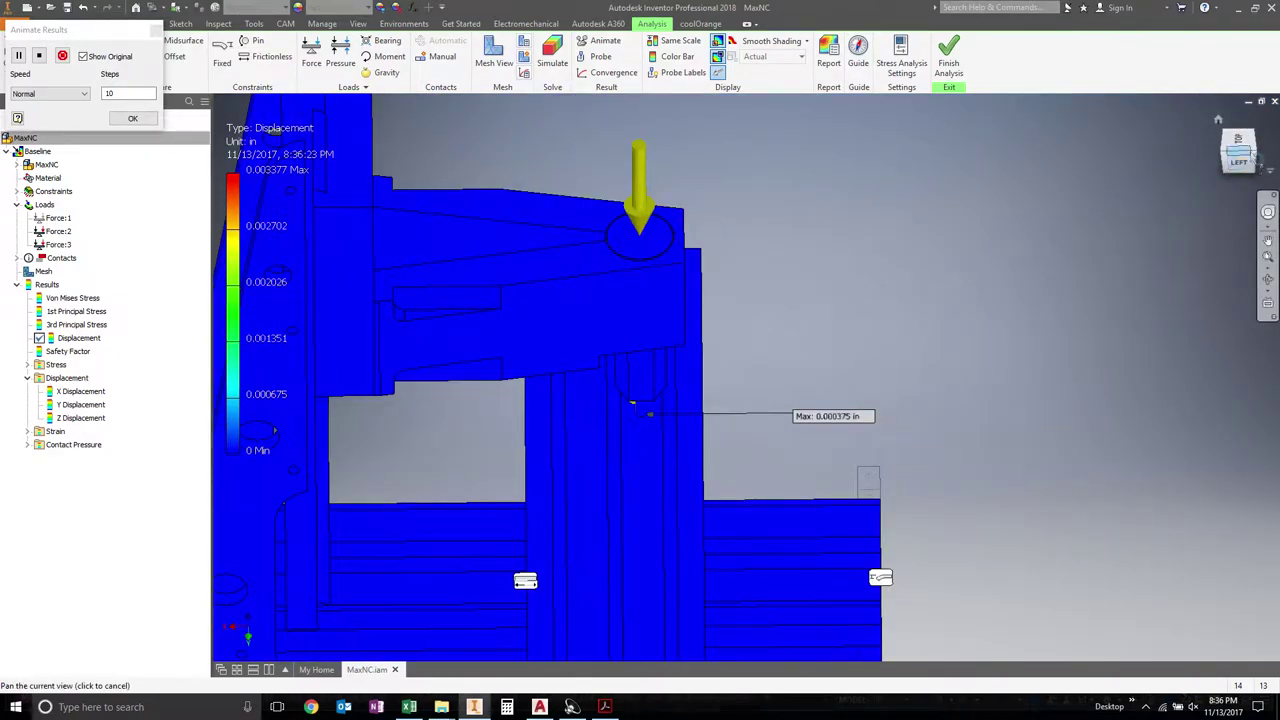
{"action": "left_click", "coordinate": [1255, 151]}
{"action": "scroll", "coordinate": [775, 403], "scroll_direction": "down", "scroll_amount": 8}
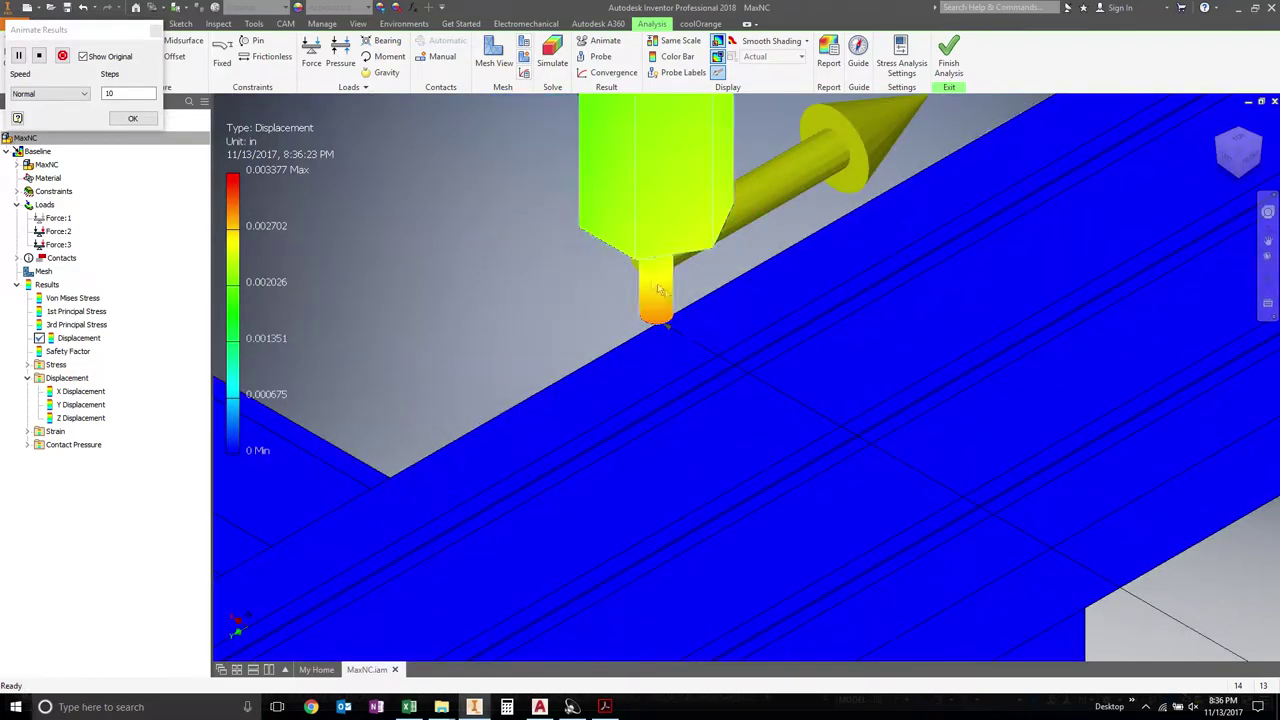
{"action": "scroll", "coordinate": [642, 268], "scroll_direction": "up", "scroll_amount": 6}
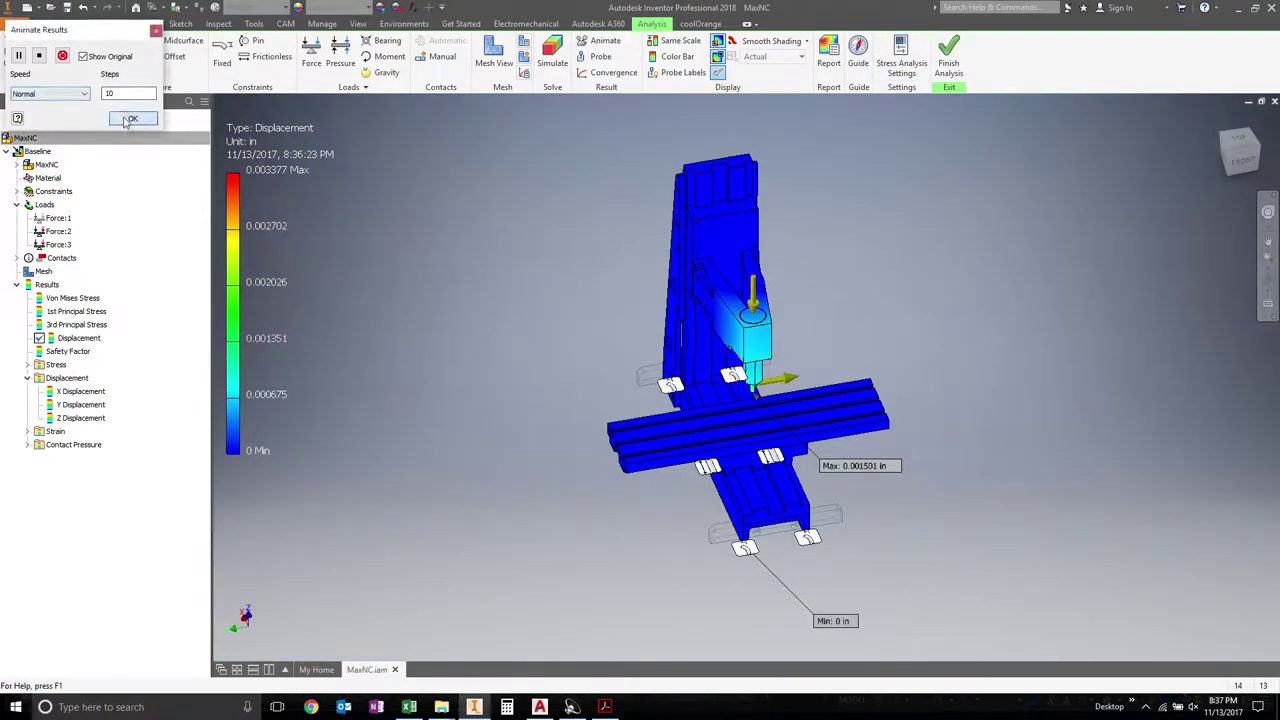
{"action": "left_click", "coordinate": [132, 118]}
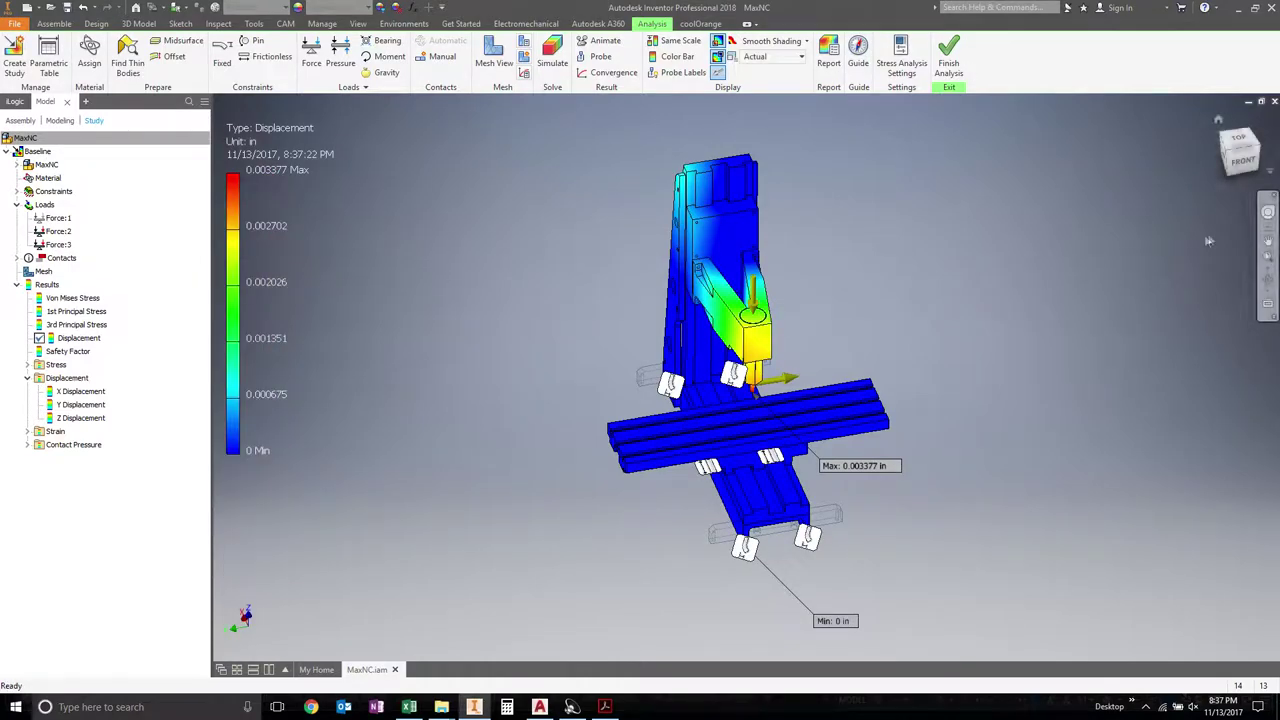
{"action": "left_click", "coordinate": [1229, 152]}
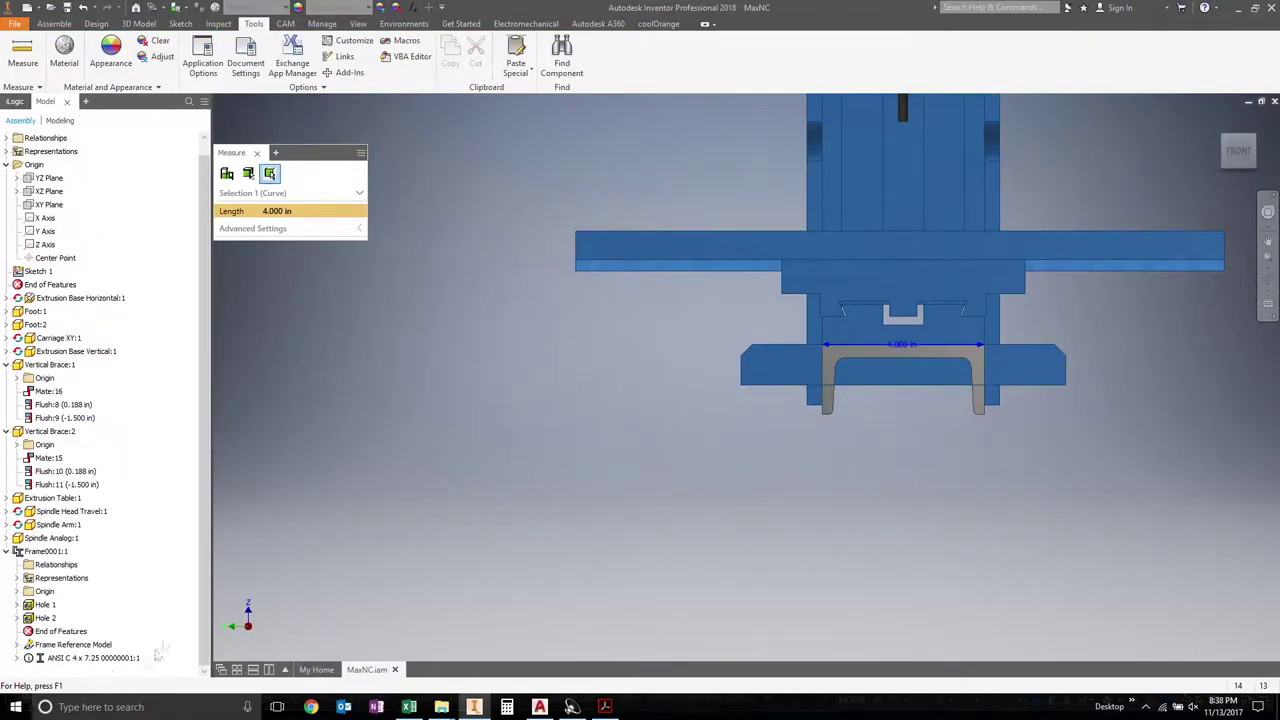
Step: Examine the measured width of the base channel's end in an isometric view of the assembly
{"action": "left_click", "coordinate": [1224, 145]}
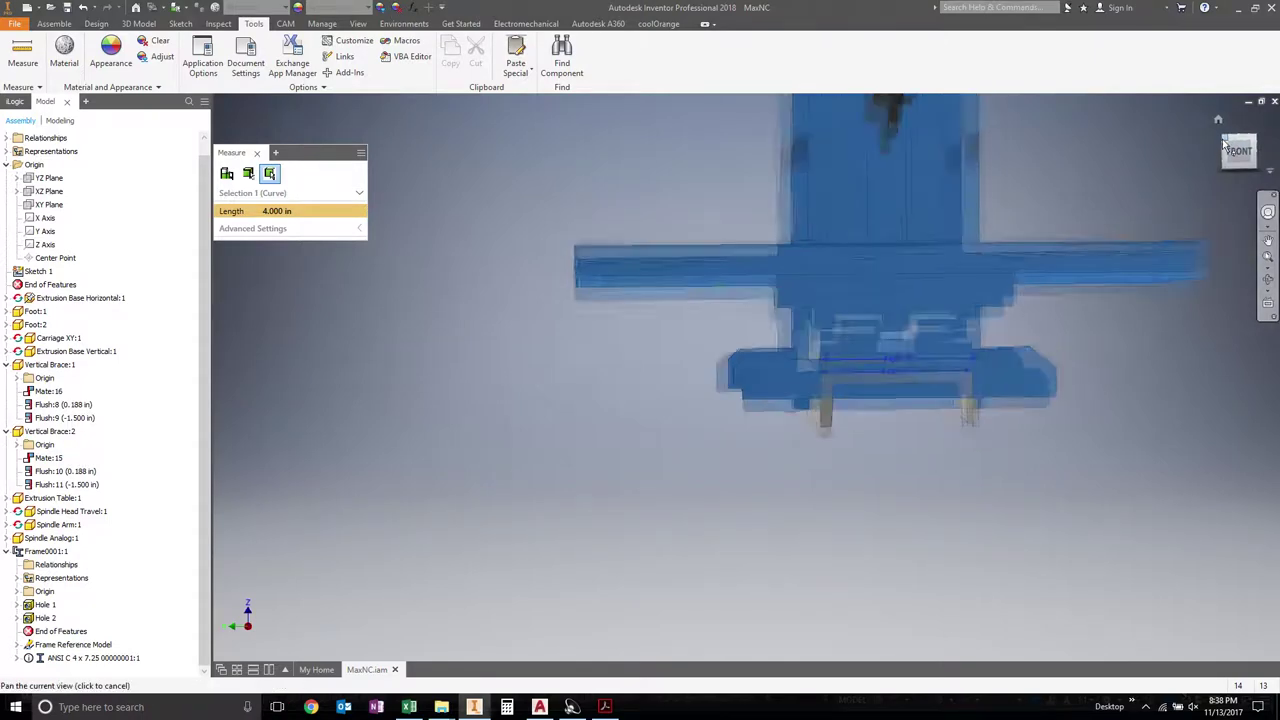
{"action": "scroll", "coordinate": [860, 617], "scroll_direction": "down", "scroll_amount": 3}
{"action": "middle_click_drag", "start_coordinate": [860, 617], "coordinate": [862, 545]}
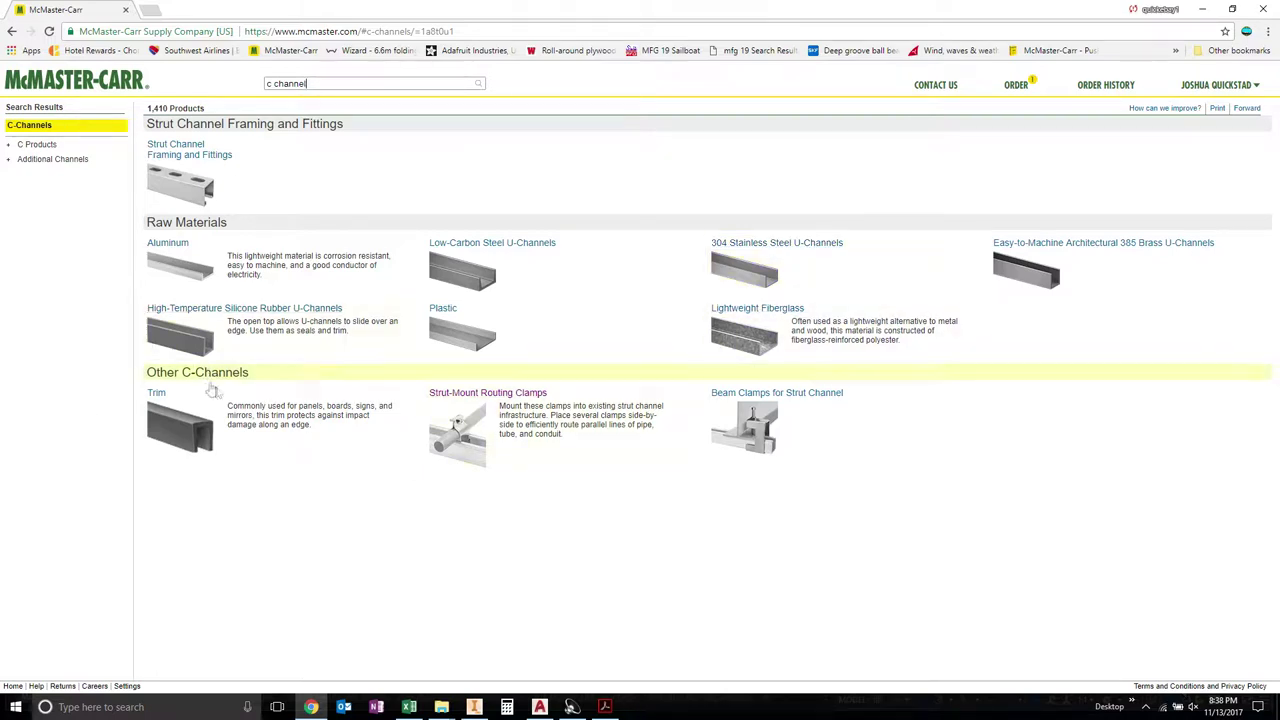
Step: Return from the McMaster-Carr c channel search to the home page and browse to the Metals category under Raw Materials
{"action": "left_click", "coordinate": [20, 145]}
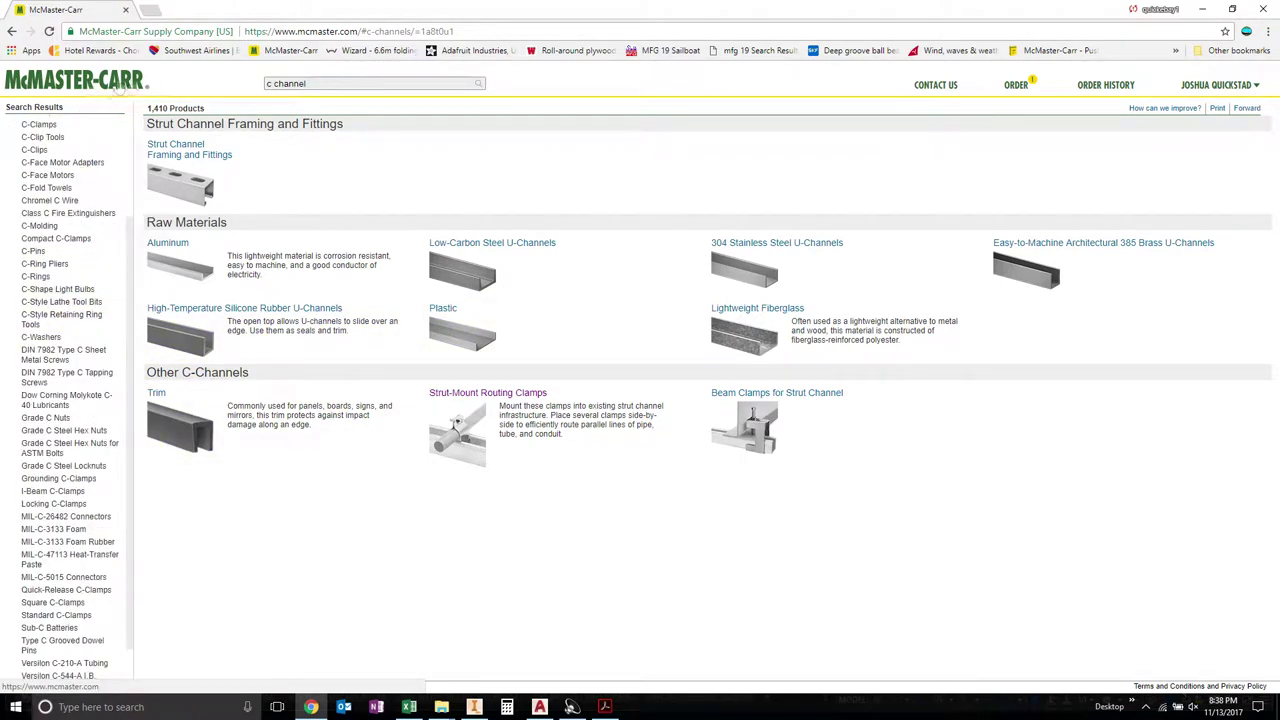
{"action": "left_click", "coordinate": [96, 84]}
{"action": "scroll", "coordinate": [314, 563], "scroll_direction": "down", "scroll_amount": 3}
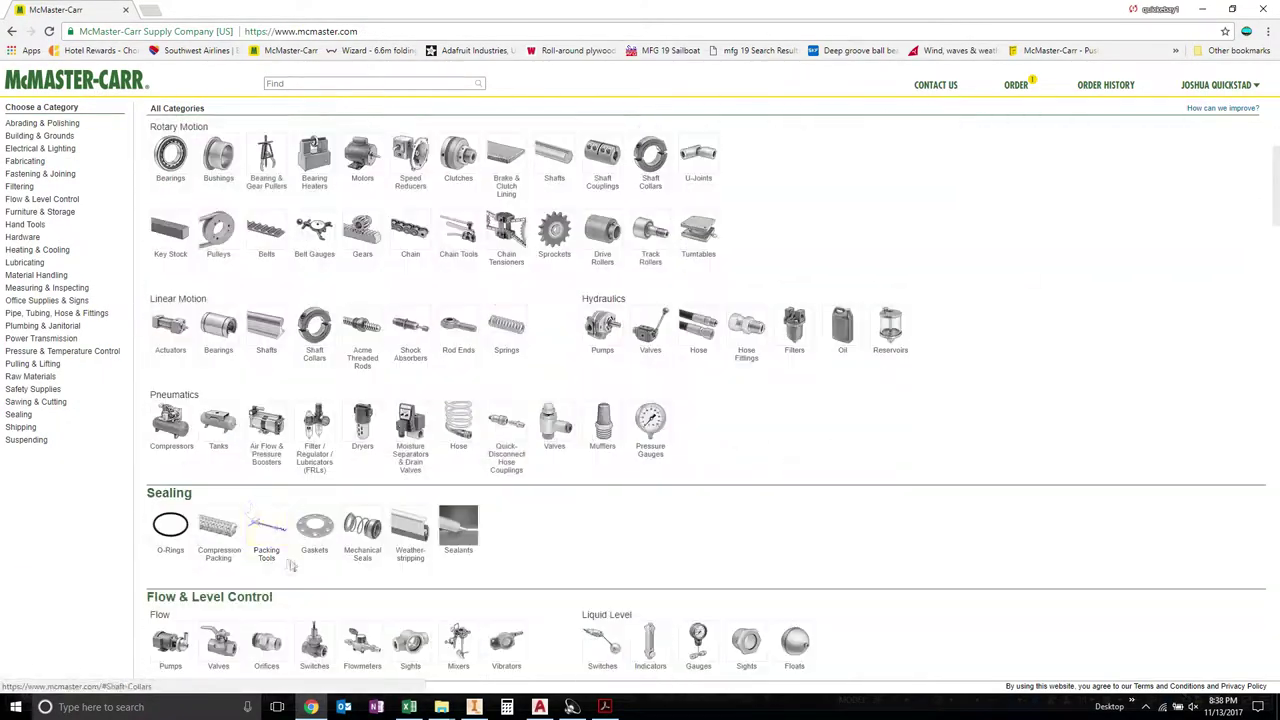
{"action": "scroll", "coordinate": [212, 513], "scroll_direction": "down", "scroll_amount": 5}
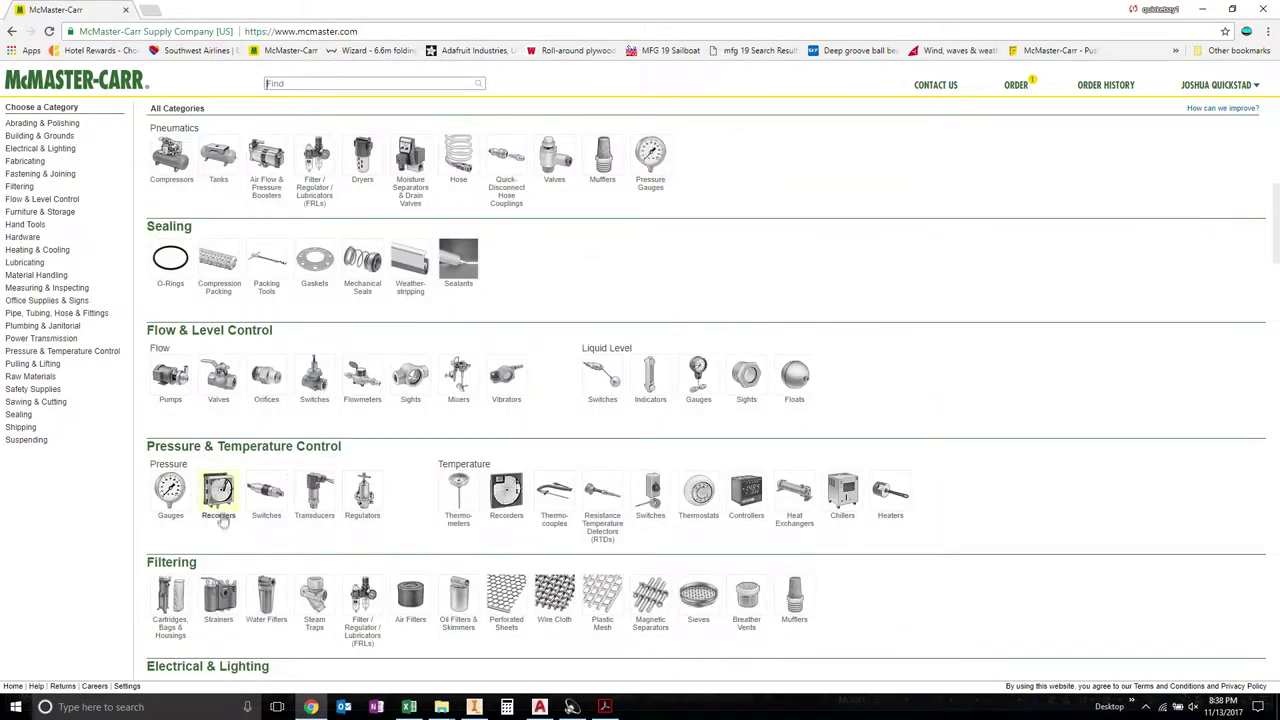
{"action": "scroll", "coordinate": [212, 513], "scroll_direction": "down", "scroll_amount": 2}
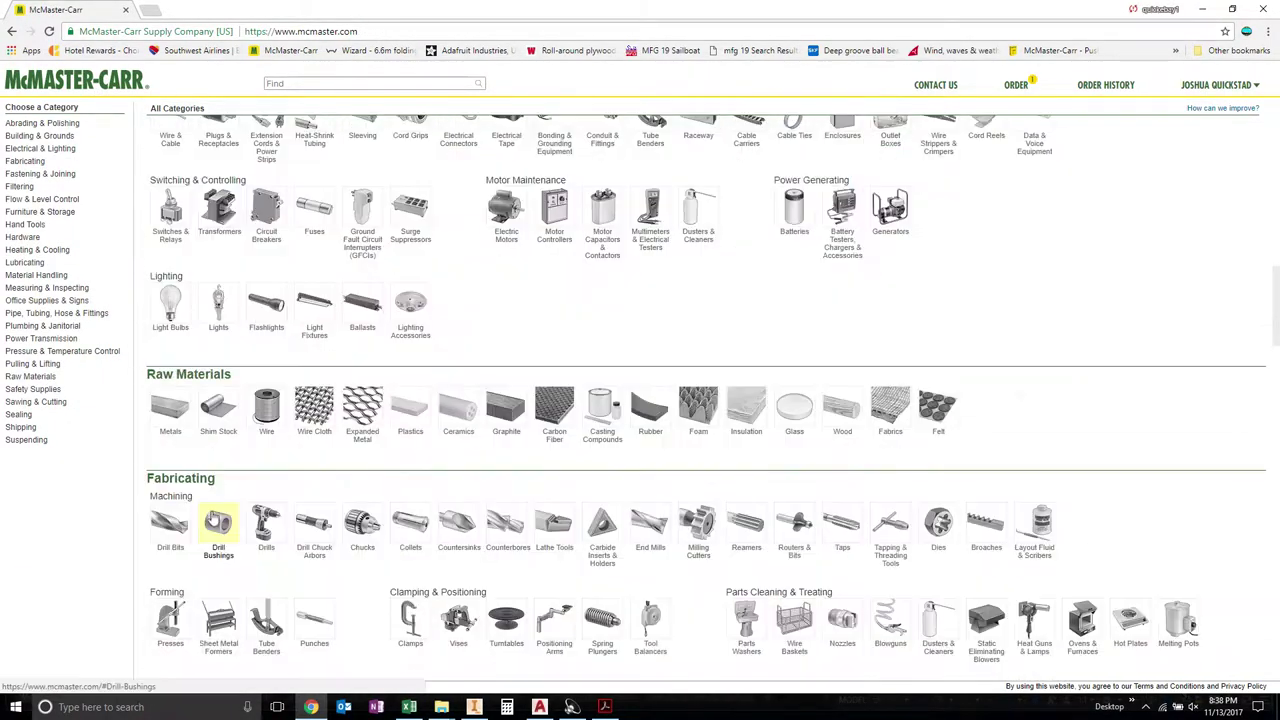
{"action": "left_click", "coordinate": [173, 404]}
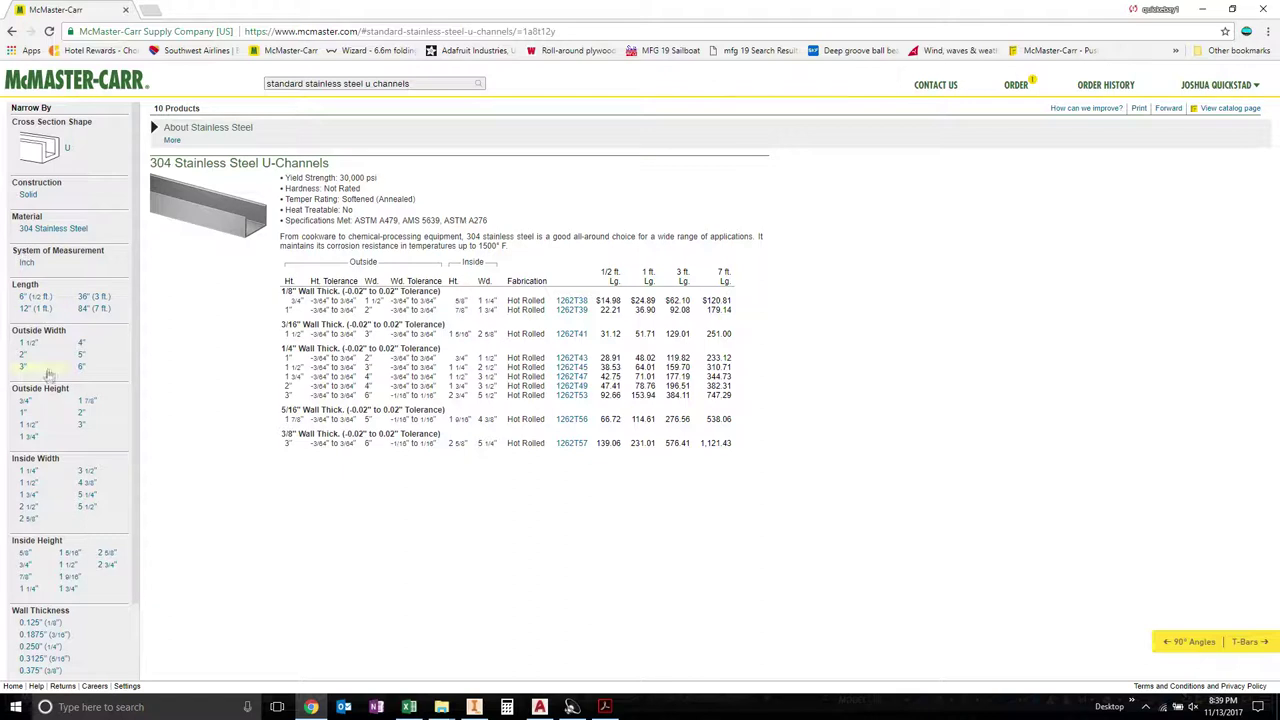
Step: Filter the 304 stainless steel U-channels to a 4" outside width and open the details of channel 1262T47
{"action": "left_click", "coordinate": [82, 342]}
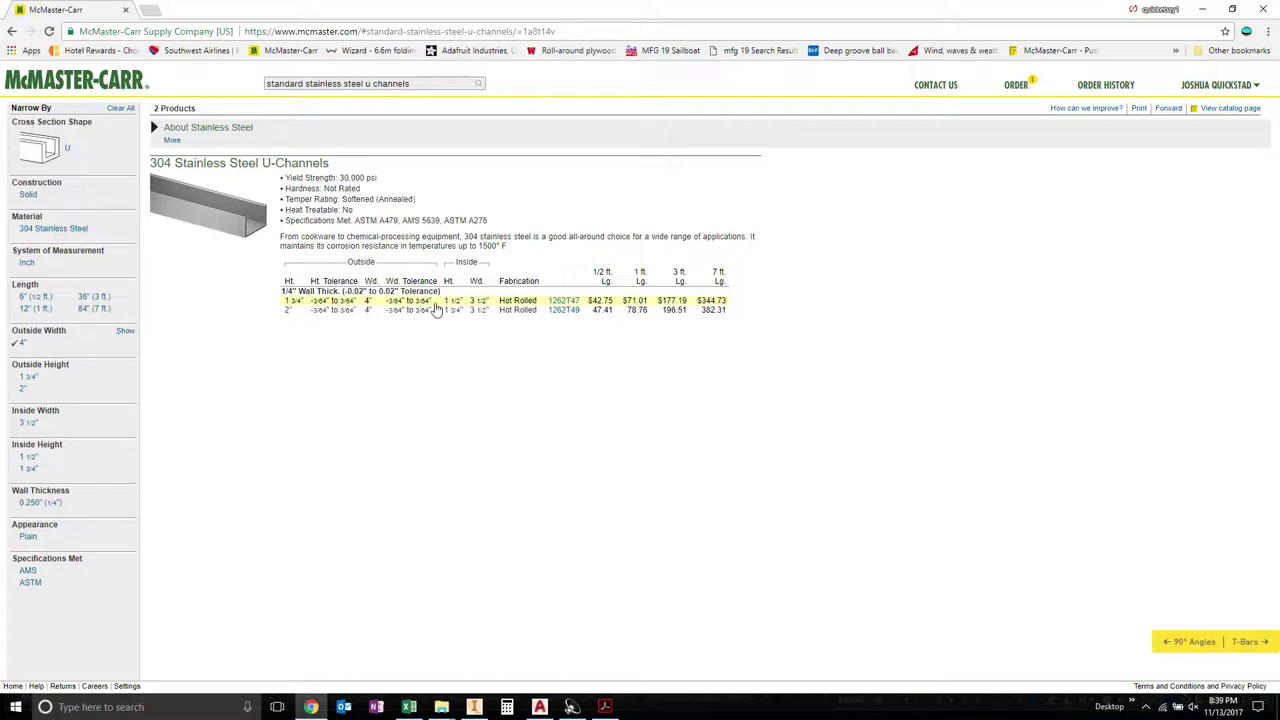
{"action": "left_click", "coordinate": [557, 303]}
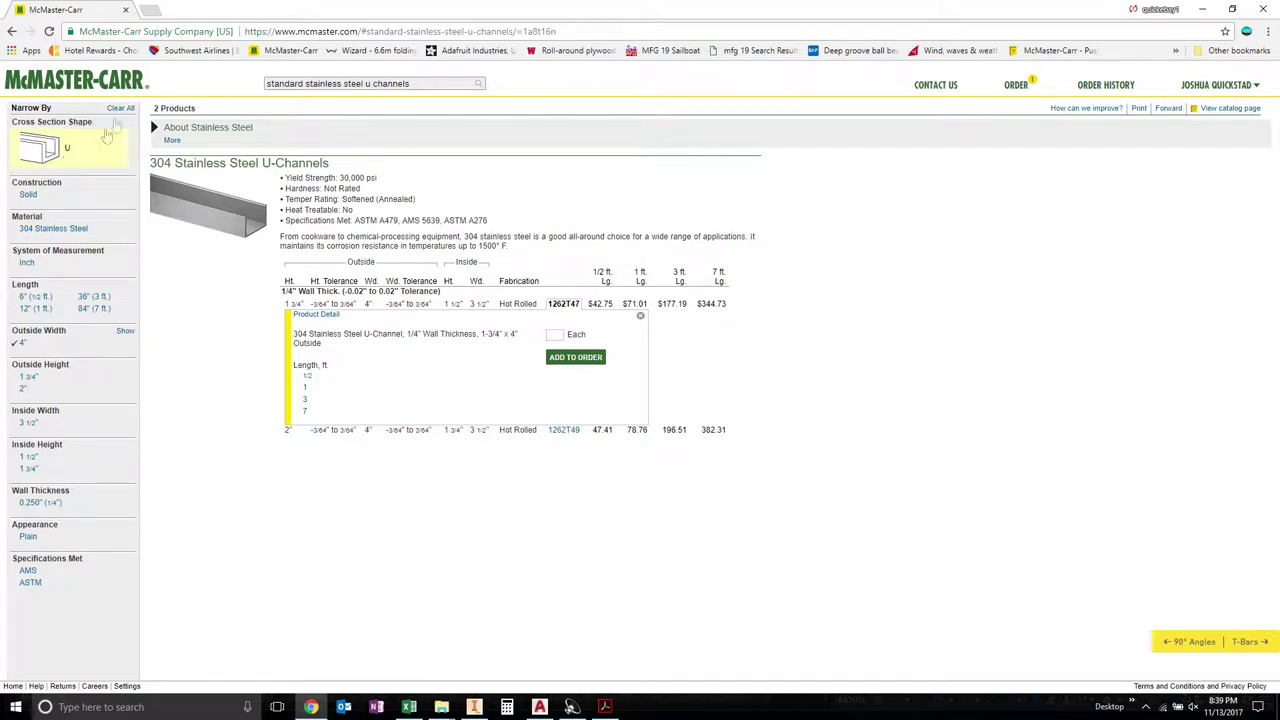
Step: Clear the stainless steel channel filters and go back to the Metals category
{"action": "left_click", "coordinate": [108, 138]}
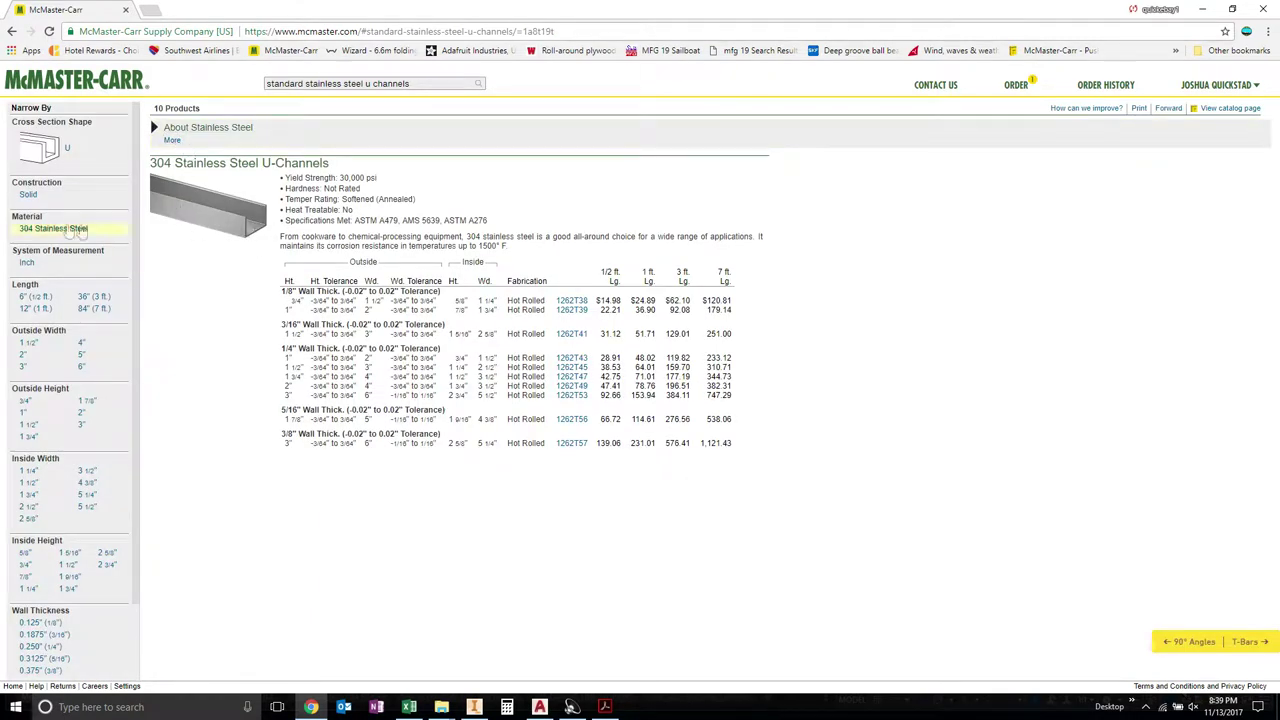
{"action": "left_click", "coordinate": [12, 31]}
{"action": "left_click", "coordinate": [12, 31]}
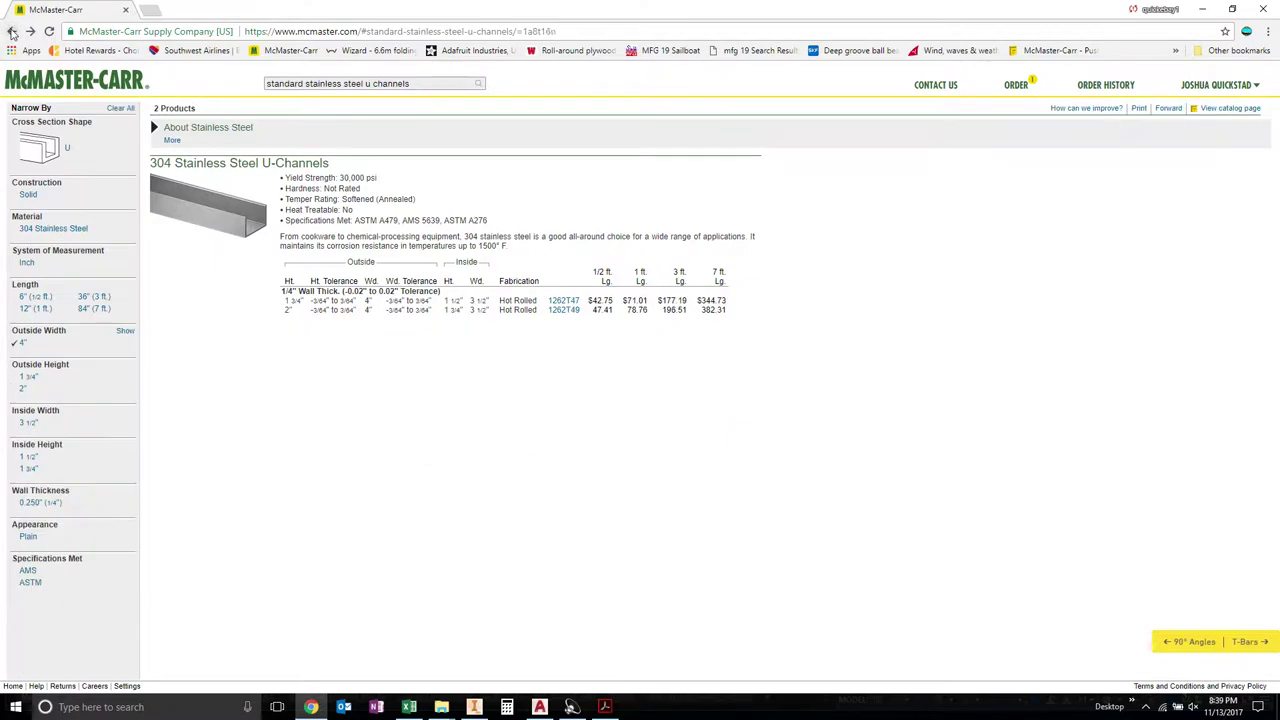
{"action": "left_click", "coordinate": [12, 31]}
{"action": "left_click", "coordinate": [12, 31]}
{"action": "left_click", "coordinate": [12, 31]}
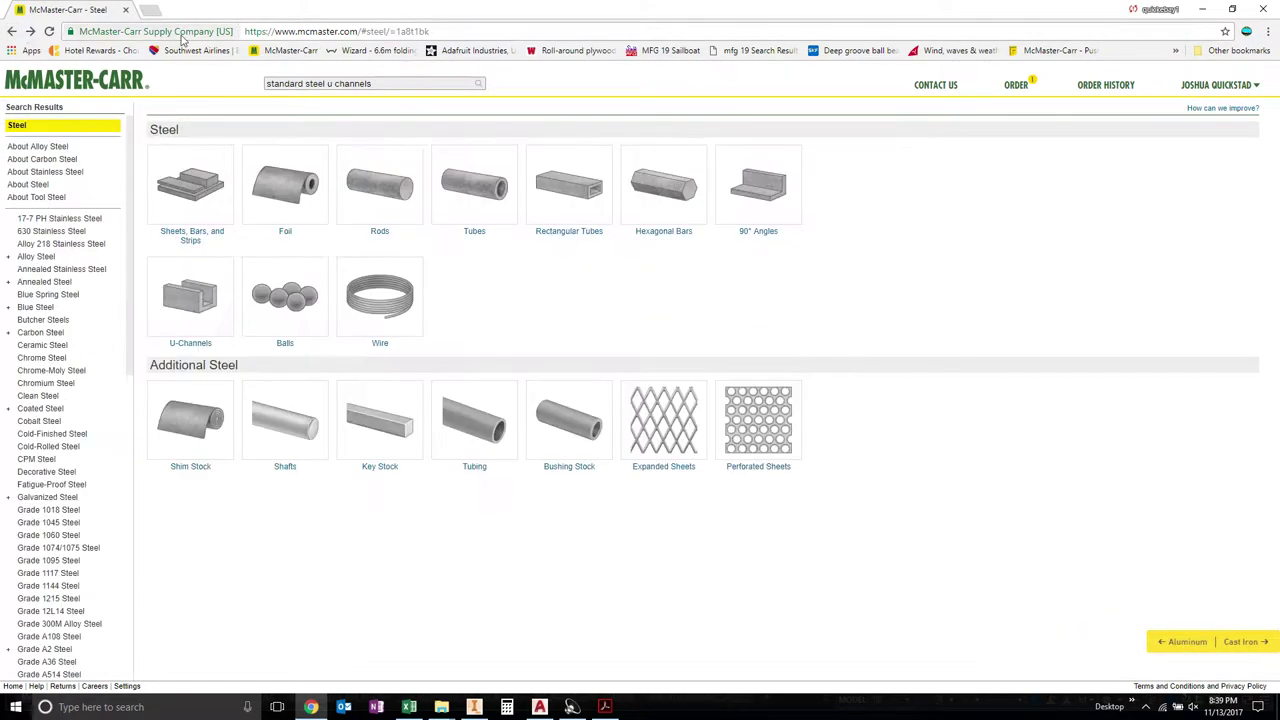
{"action": "left_click", "coordinate": [12, 31]}
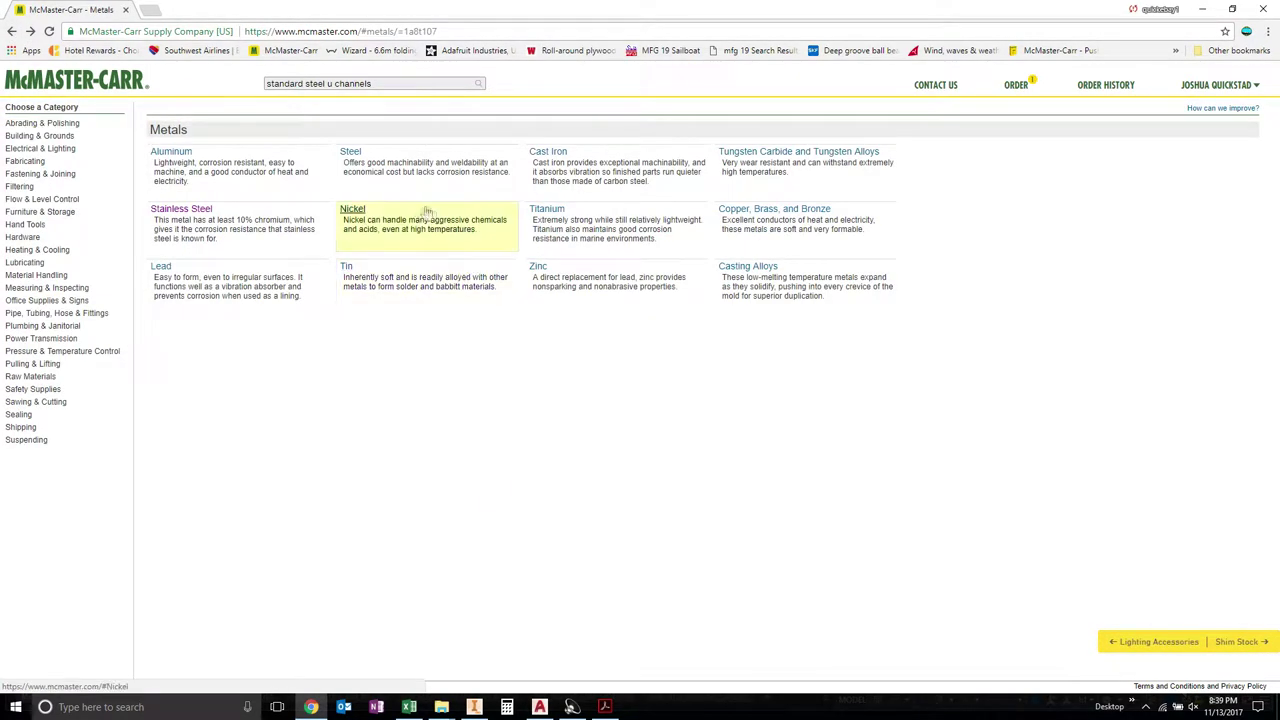
Step: Open the aluminum U-channels and filter them to a 4" outside width to review the sizes and prices
{"action": "left_click", "coordinate": [172, 152]}
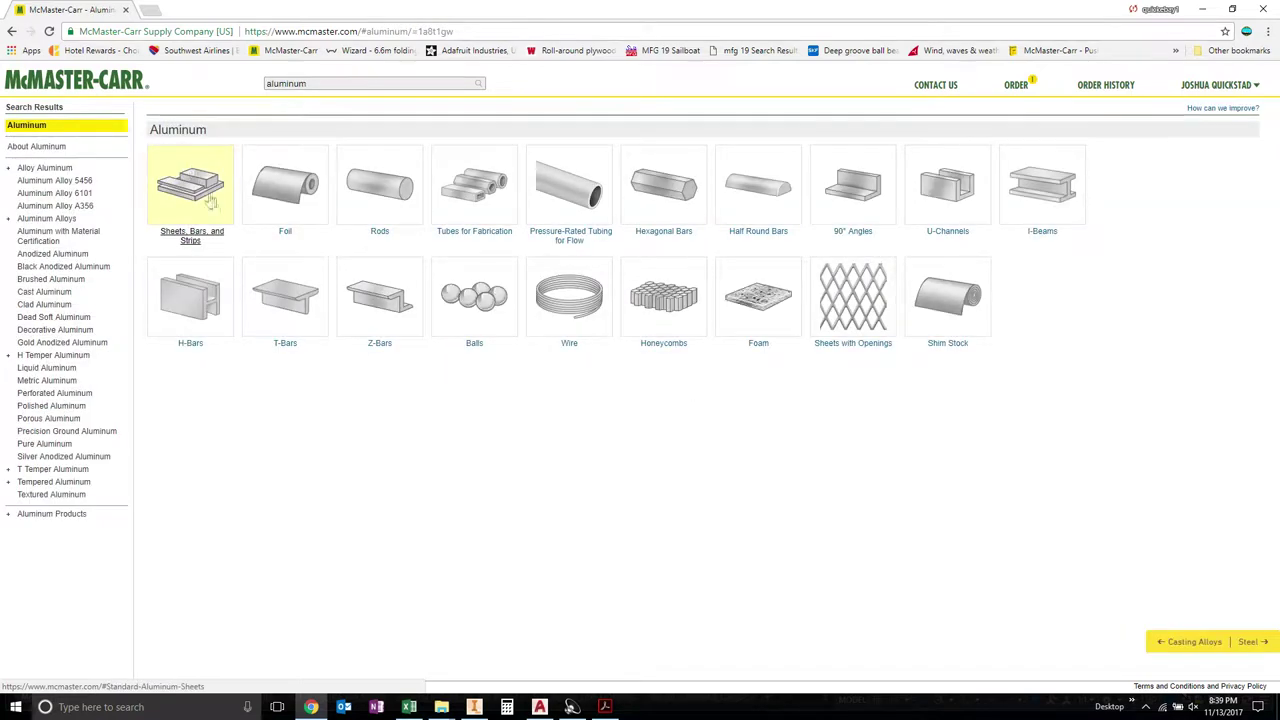
{"action": "left_click", "coordinate": [941, 215]}
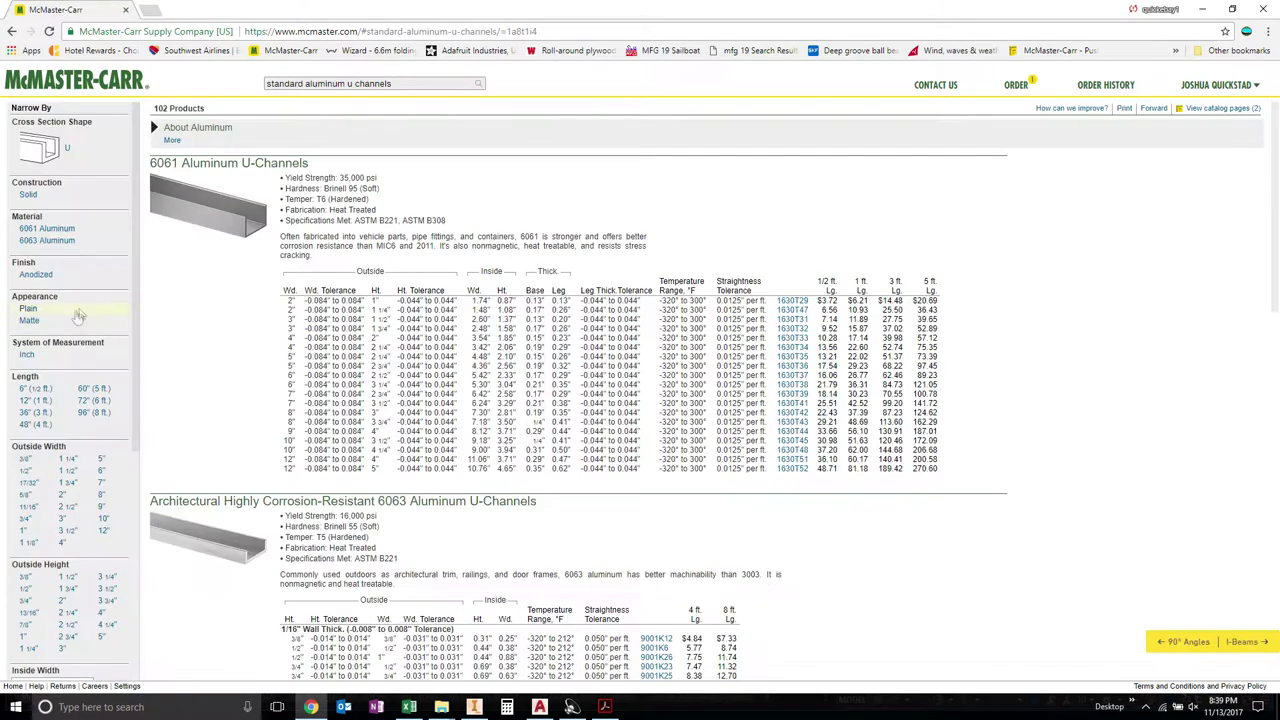
{"action": "left_click", "coordinate": [66, 543]}
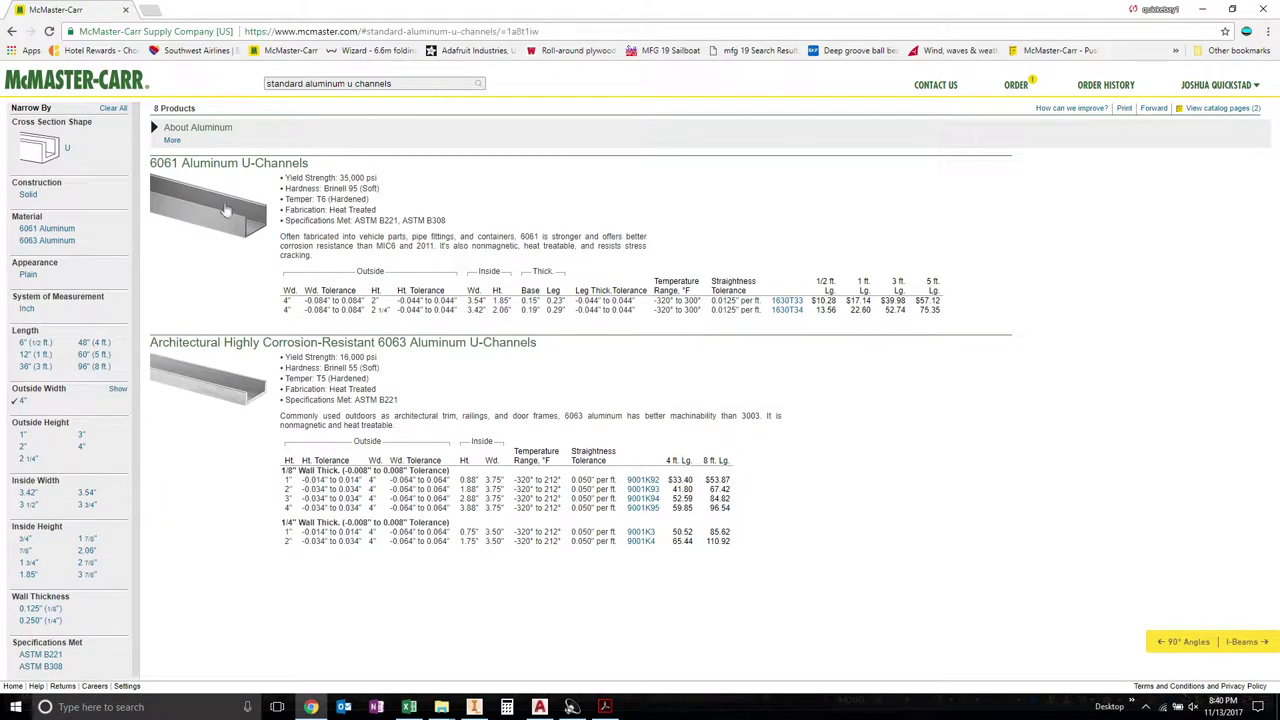
{"action": "mouse_move", "coordinate": [210, 172]}
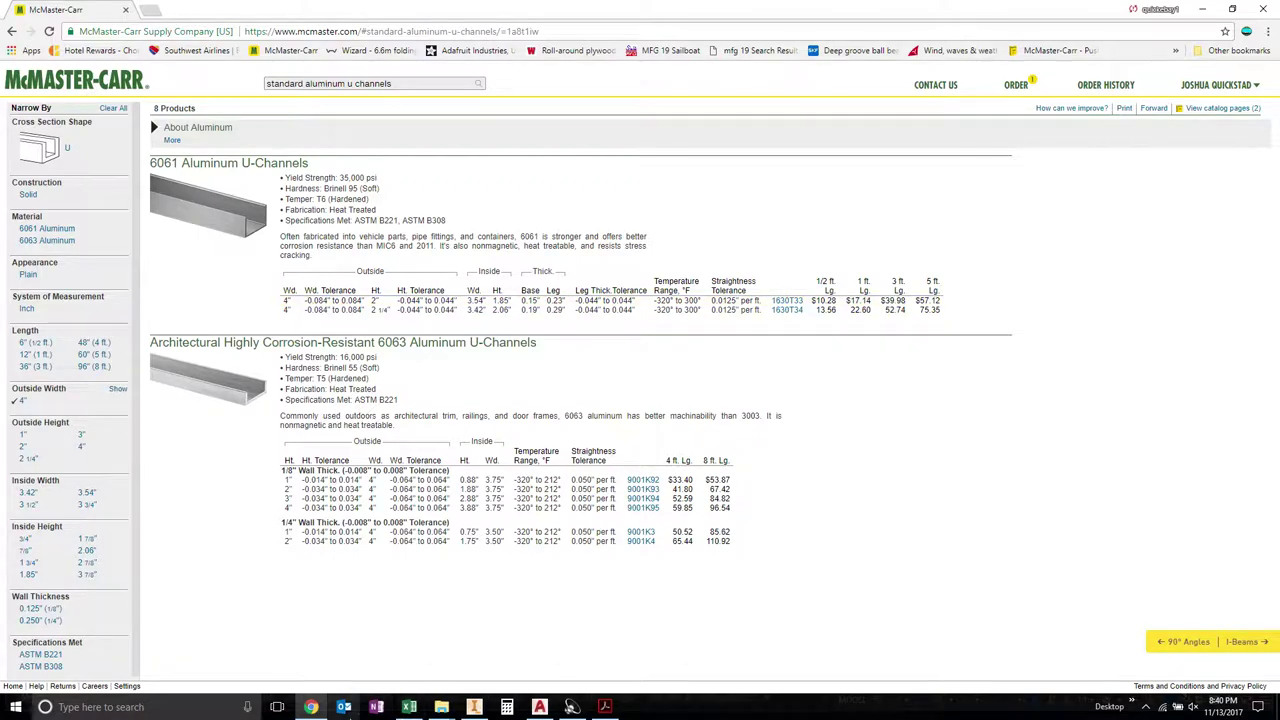
Step: Switch back to Inventor and edit the C 4 x 7.25 base channel with Frame Generator, choosing Aluminum 6061 as its material
{"action": "left_click", "coordinate": [474, 706]}
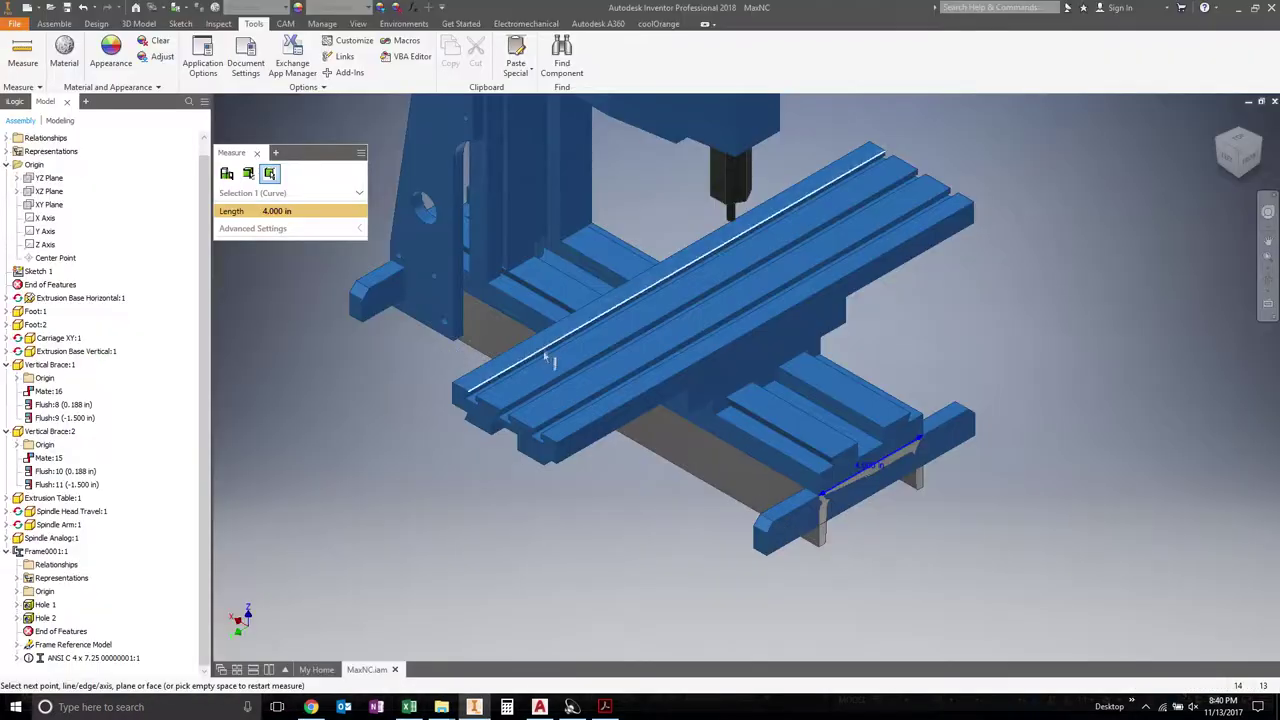
{"action": "key", "text": "Escape"}
{"action": "left_click", "coordinate": [490, 337]}
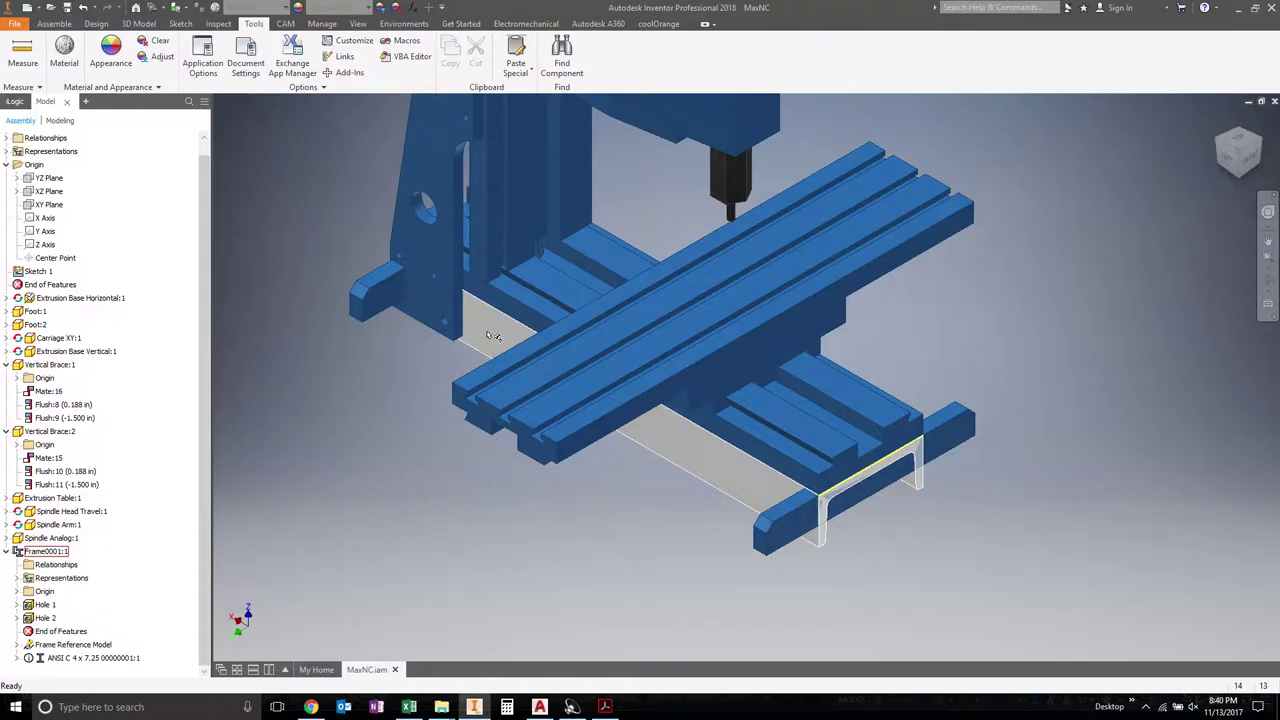
{"action": "right_click", "coordinate": [100, 658]}
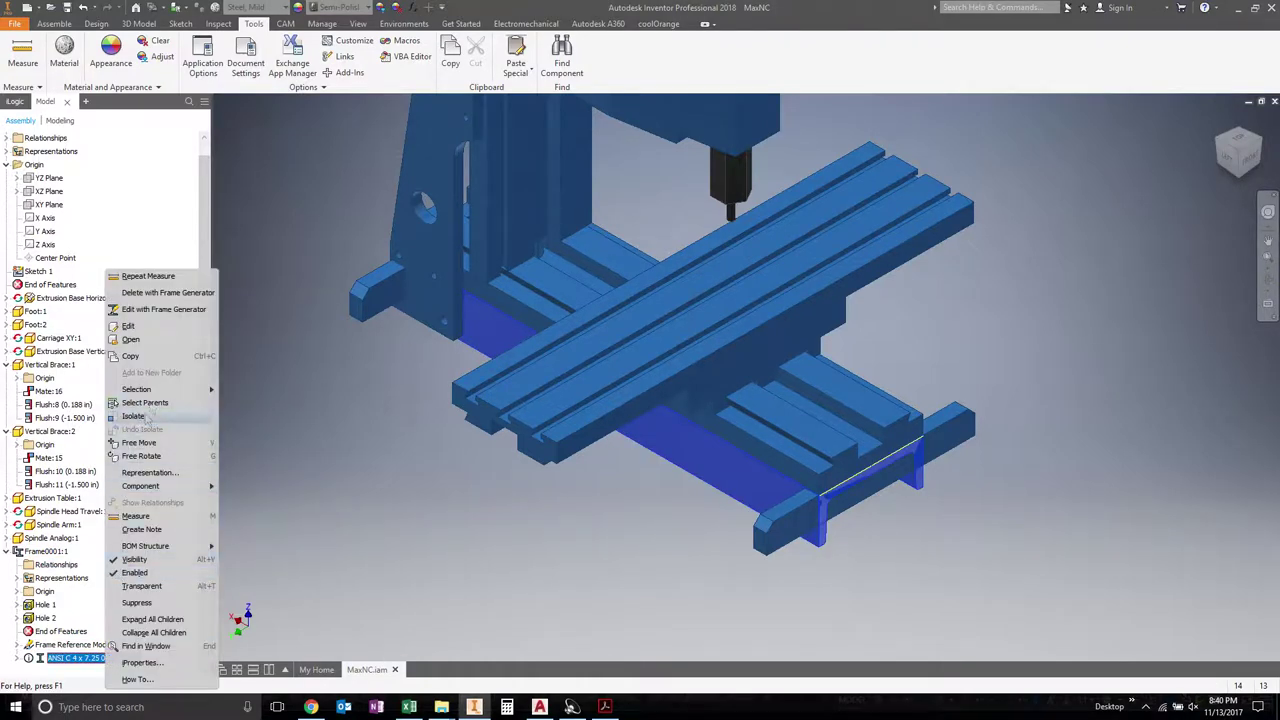
{"action": "left_click", "coordinate": [160, 312]}
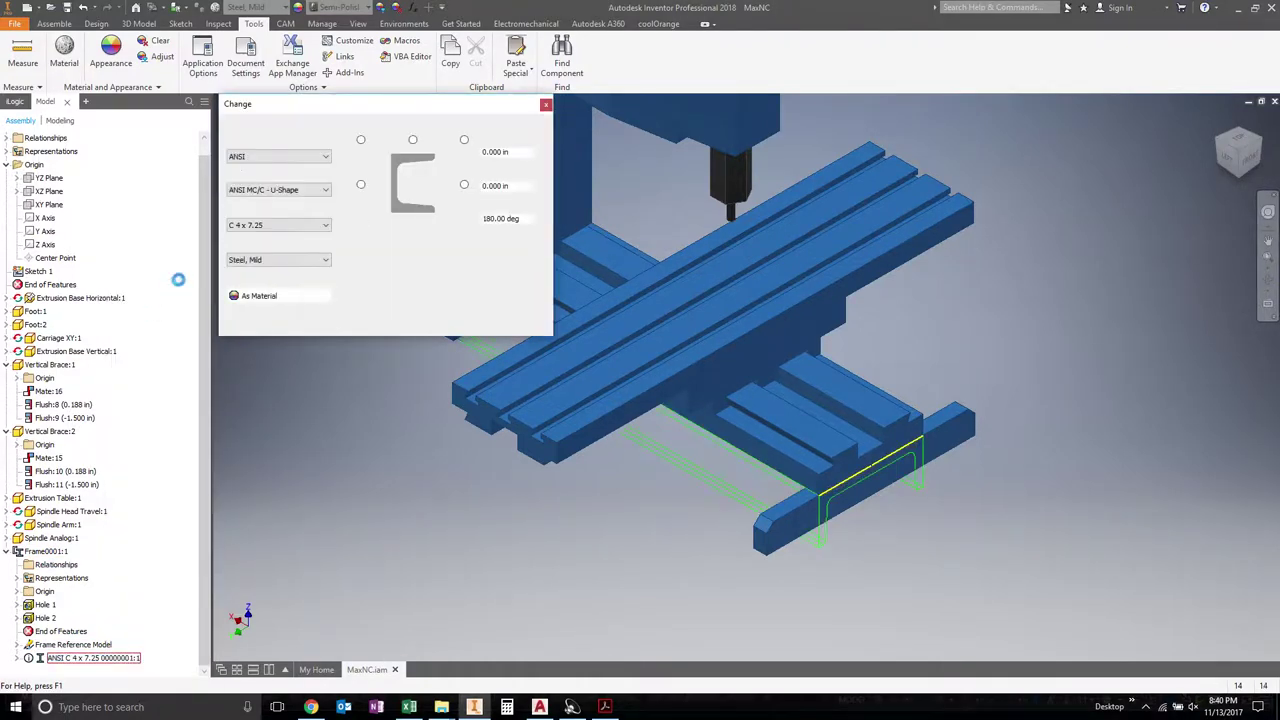
{"action": "left_click", "coordinate": [256, 261]}
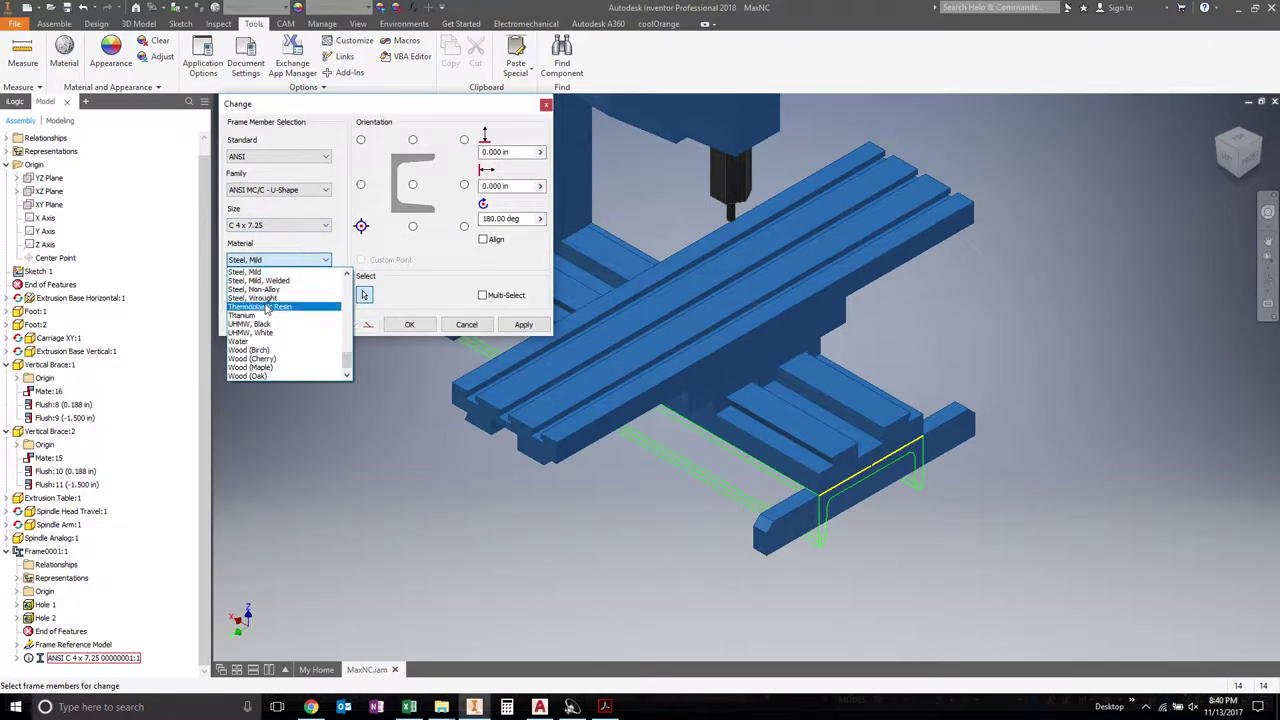
{"action": "scroll", "coordinate": [285, 340], "scroll_direction": "up", "scroll_amount": 10}
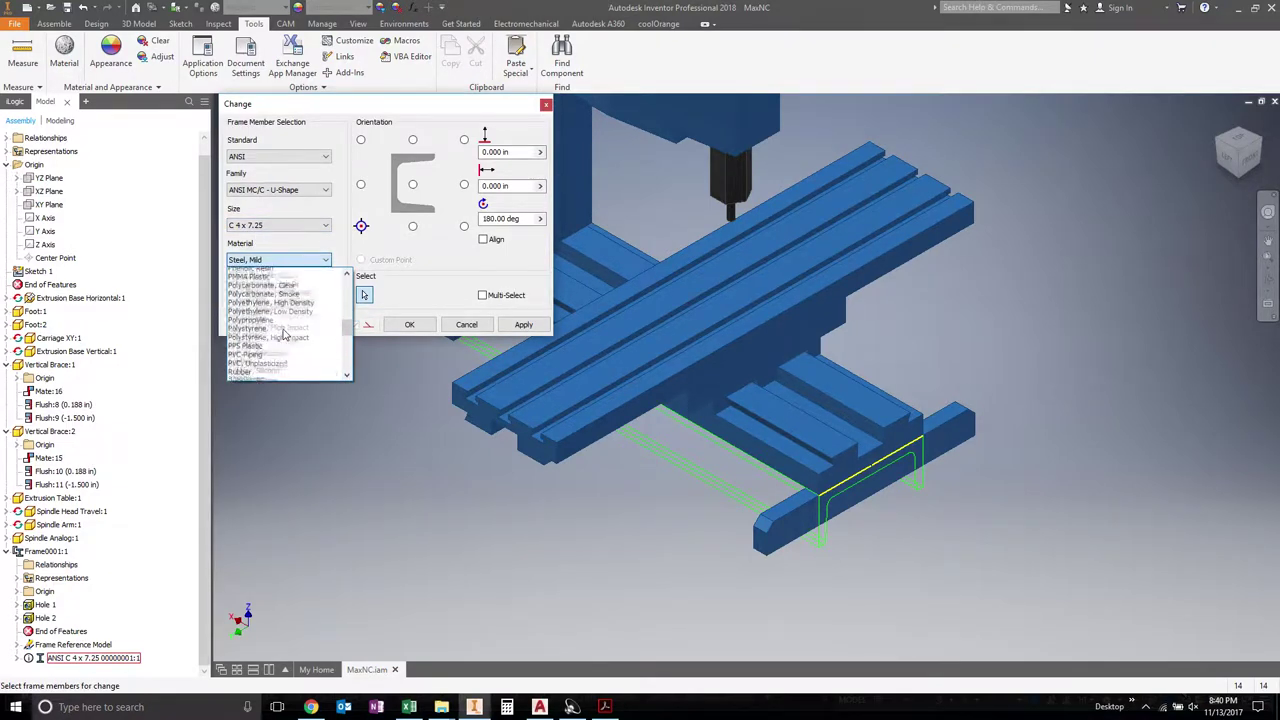
{"action": "scroll", "coordinate": [285, 334], "scroll_direction": "up", "scroll_amount": 4}
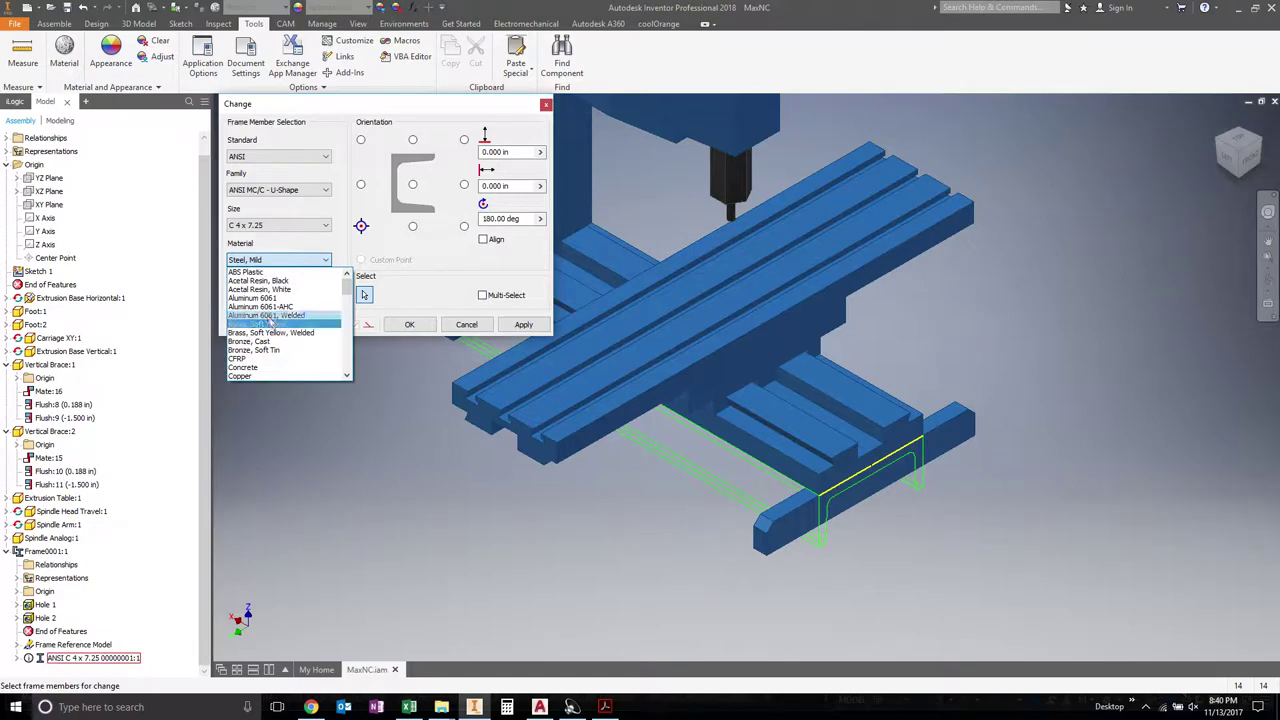
{"action": "left_click", "coordinate": [268, 301]}
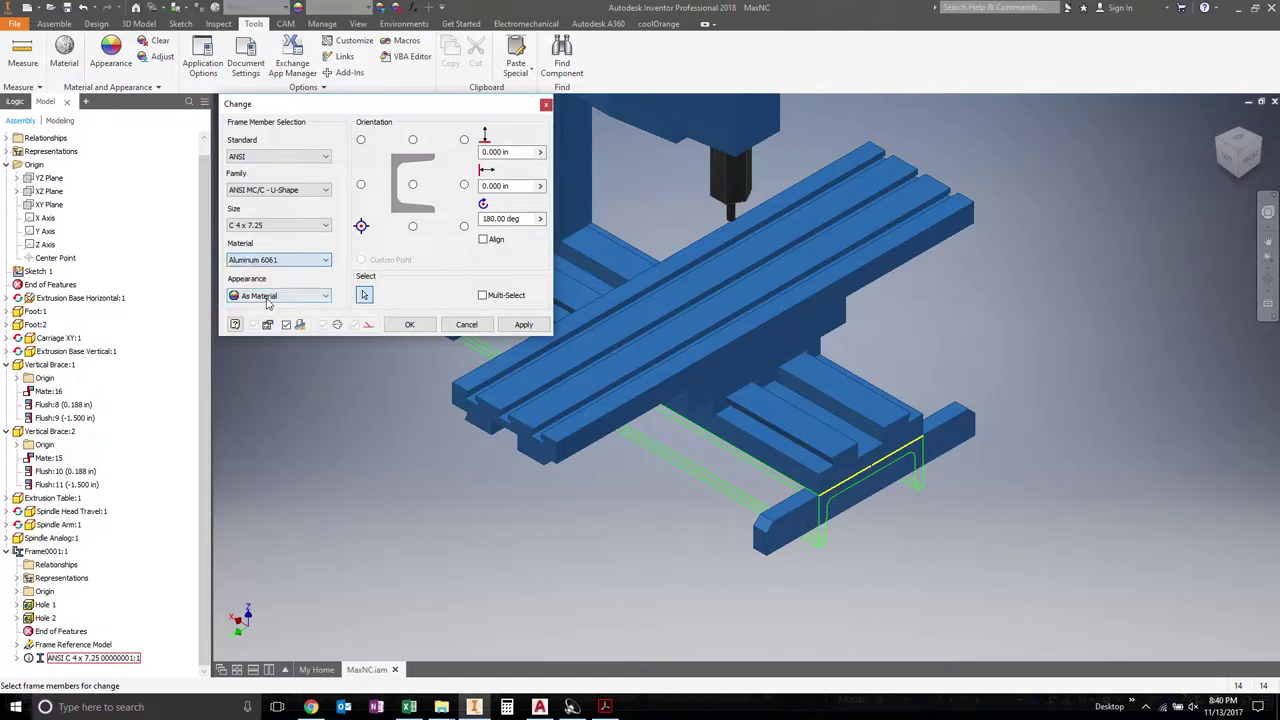
Step: Change the base channel's size to MC 4 x 13.8, accept the replacement file, and finish the change
{"action": "left_click", "coordinate": [268, 226]}
{"action": "scroll", "coordinate": [270, 292], "scroll_direction": "down", "scroll_amount": 3}
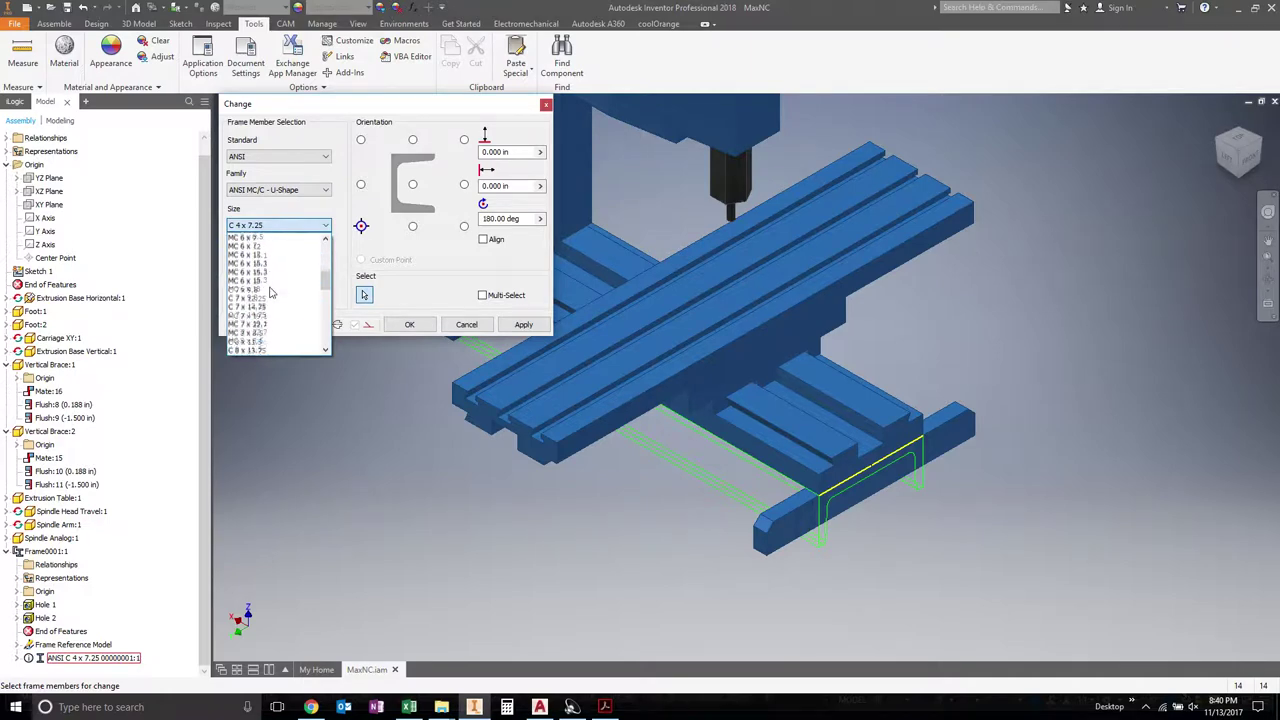
{"action": "scroll", "coordinate": [270, 292], "scroll_direction": "down", "scroll_amount": 8}
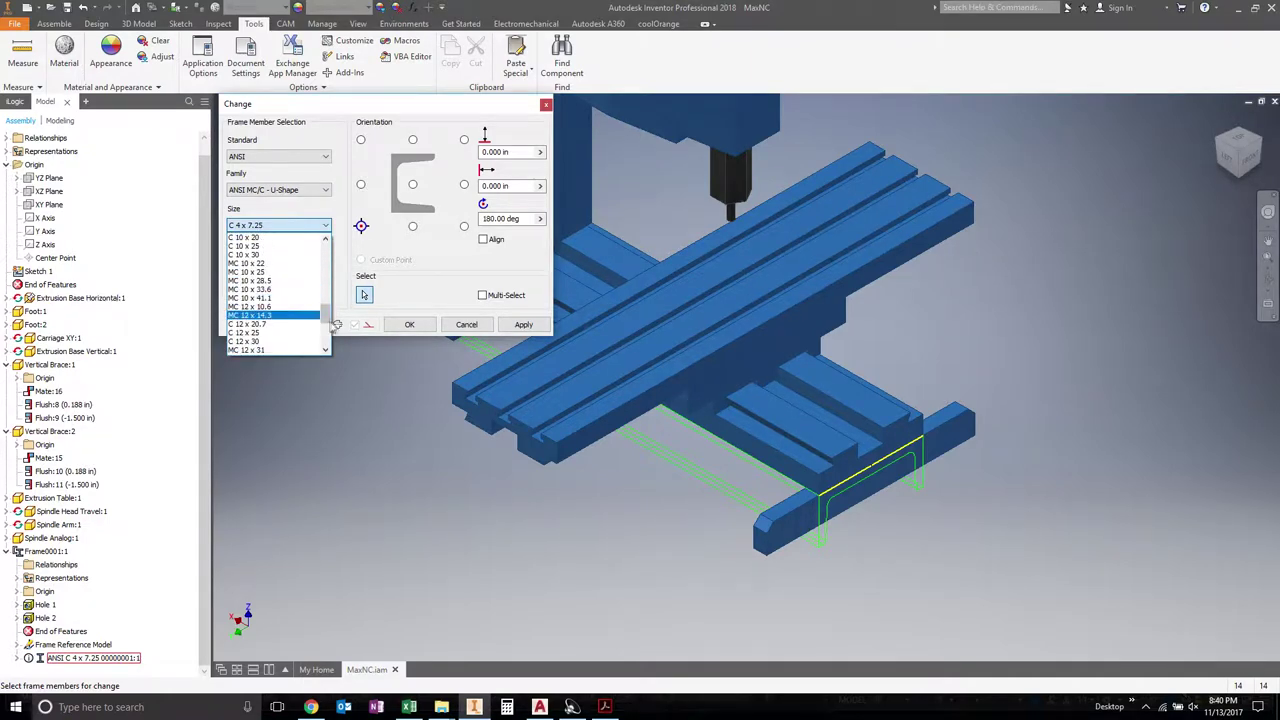
{"action": "left_click_drag", "start_coordinate": [327, 317], "coordinate": [337, 241]}
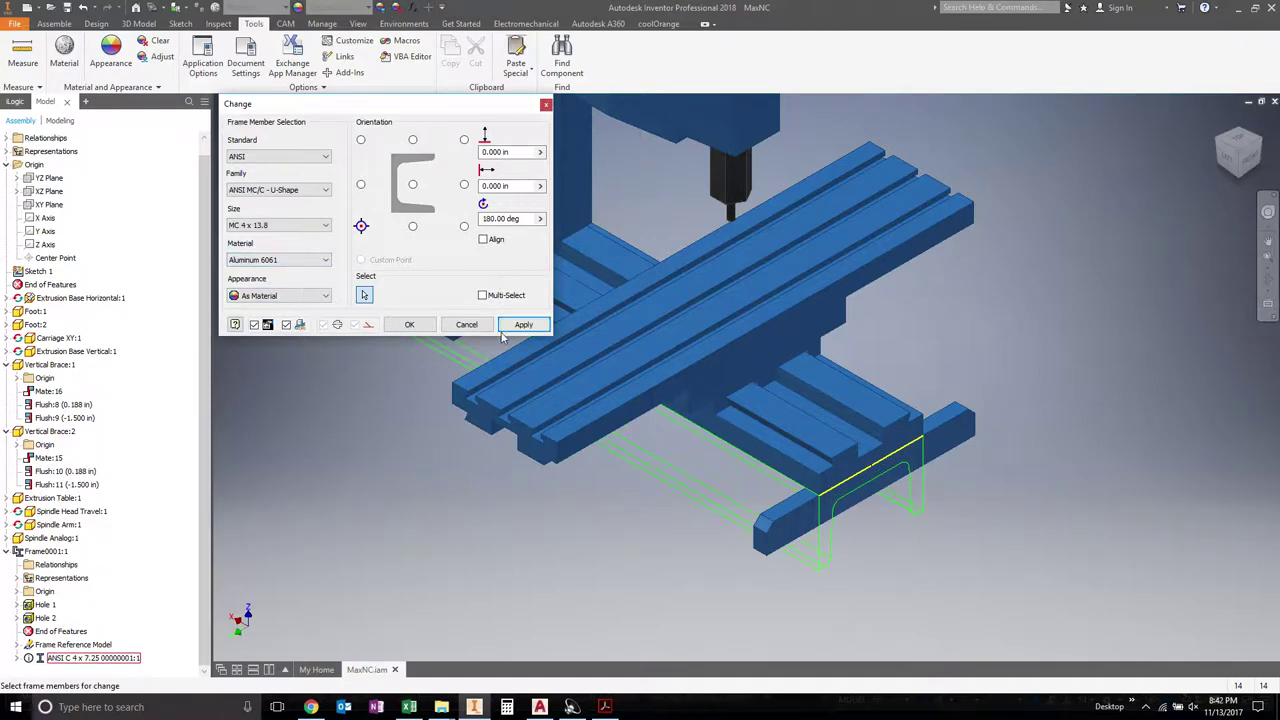
{"action": "left_click", "coordinate": [522, 325]}
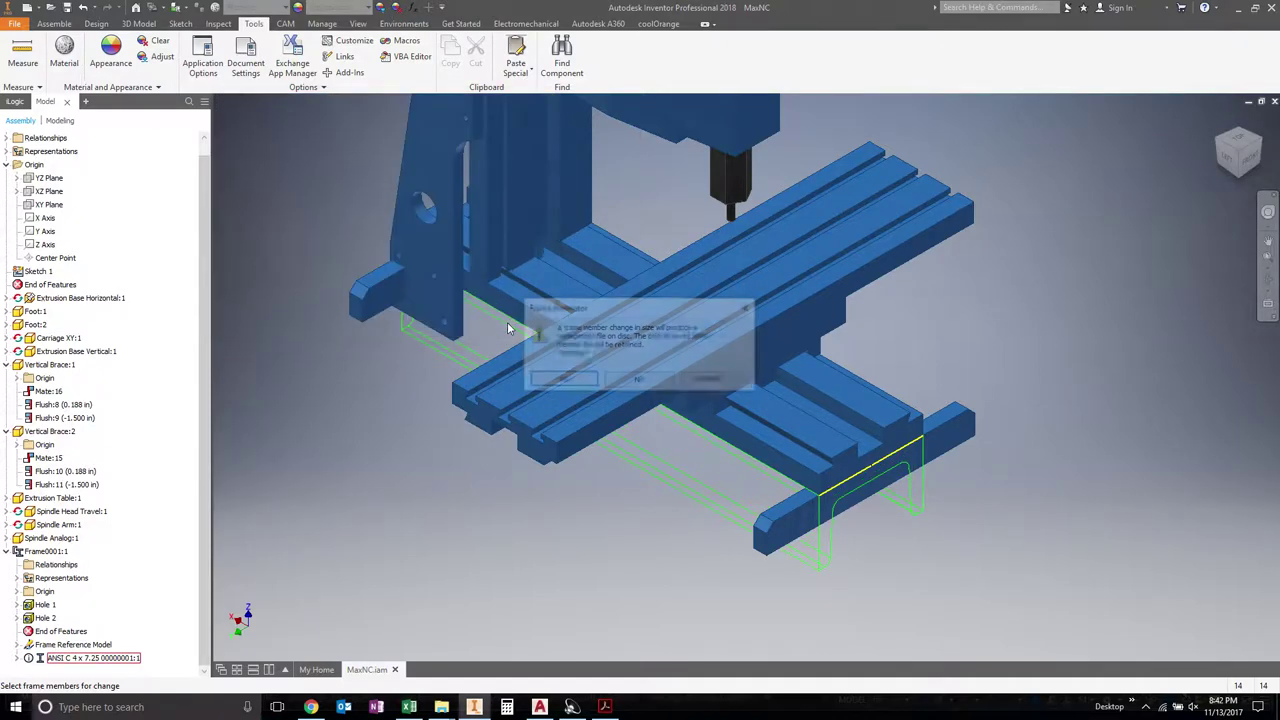
{"action": "left_click", "coordinate": [560, 381]}
{"action": "left_click", "coordinate": [569, 339]}
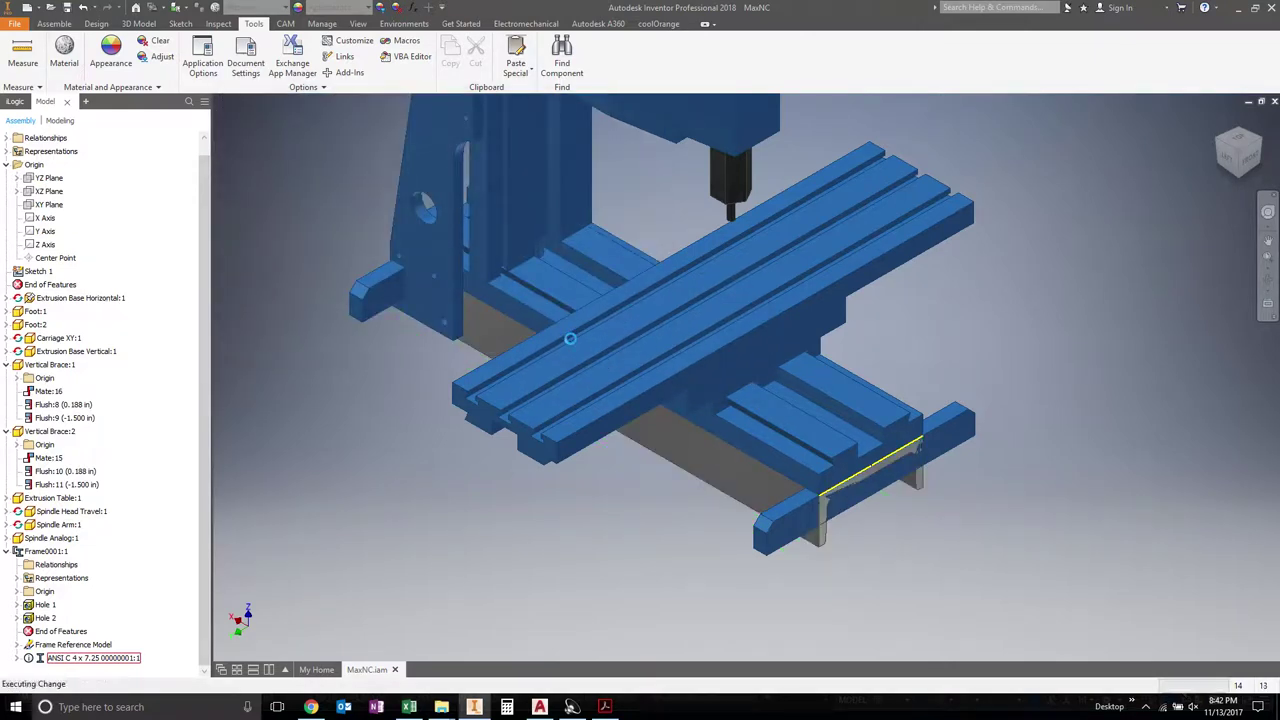
{"action": "left_click", "coordinate": [466, 324]}
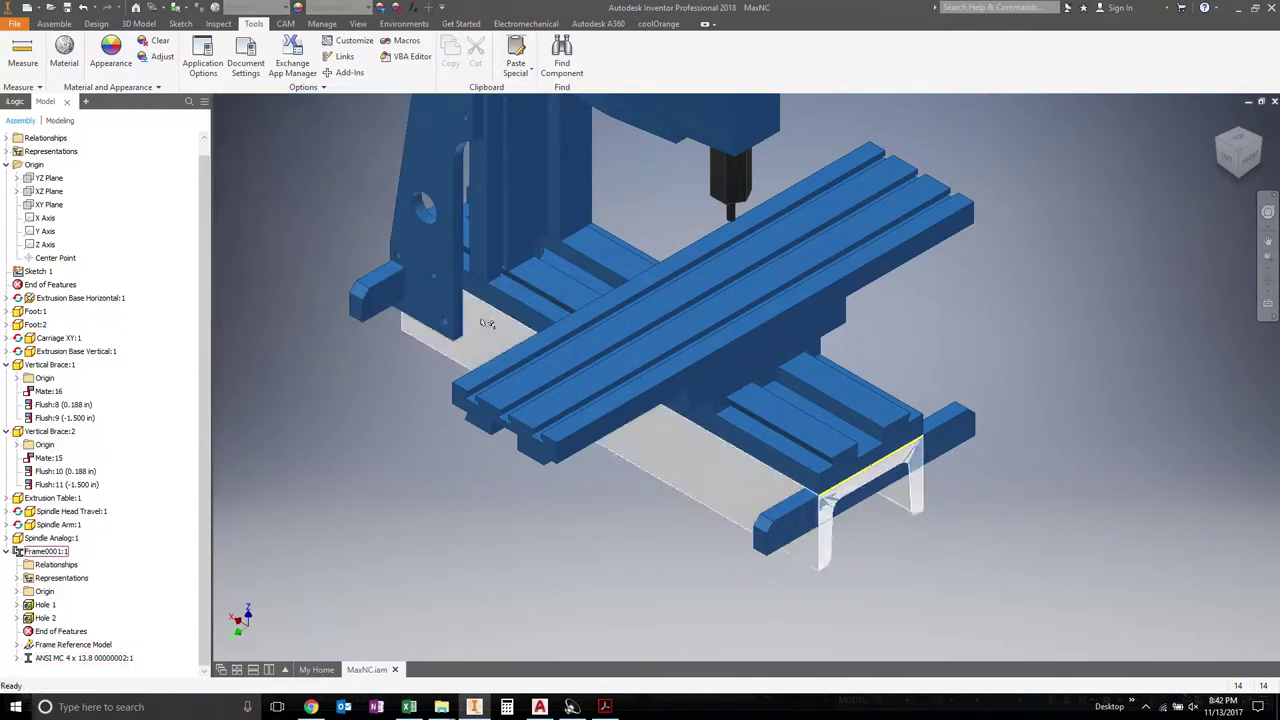
Step: Measure the base channel's outside width and its leg height at the front end
{"action": "left_click", "coordinate": [22, 55]}
{"action": "scroll", "coordinate": [805, 482], "scroll_direction": "down", "scroll_amount": 5}
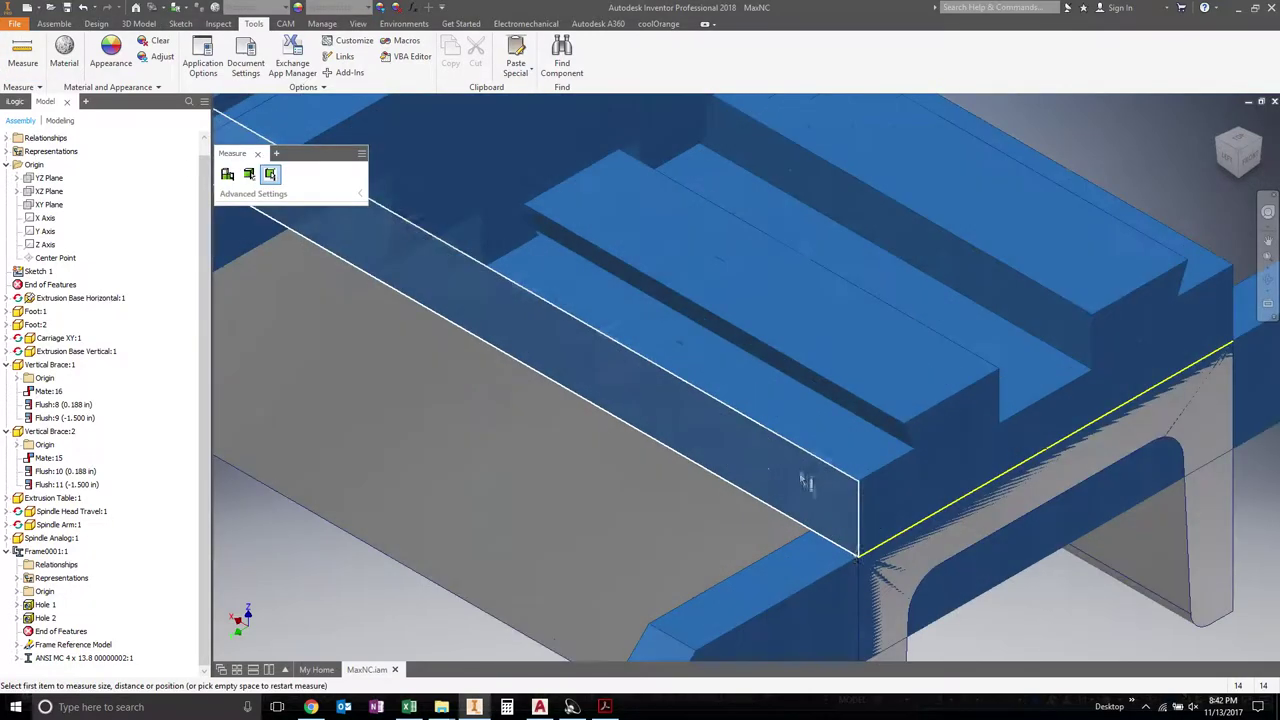
{"action": "left_click", "coordinate": [885, 548]}
{"action": "middle_click_drag", "start_coordinate": [884, 590], "coordinate": [875, 292]}
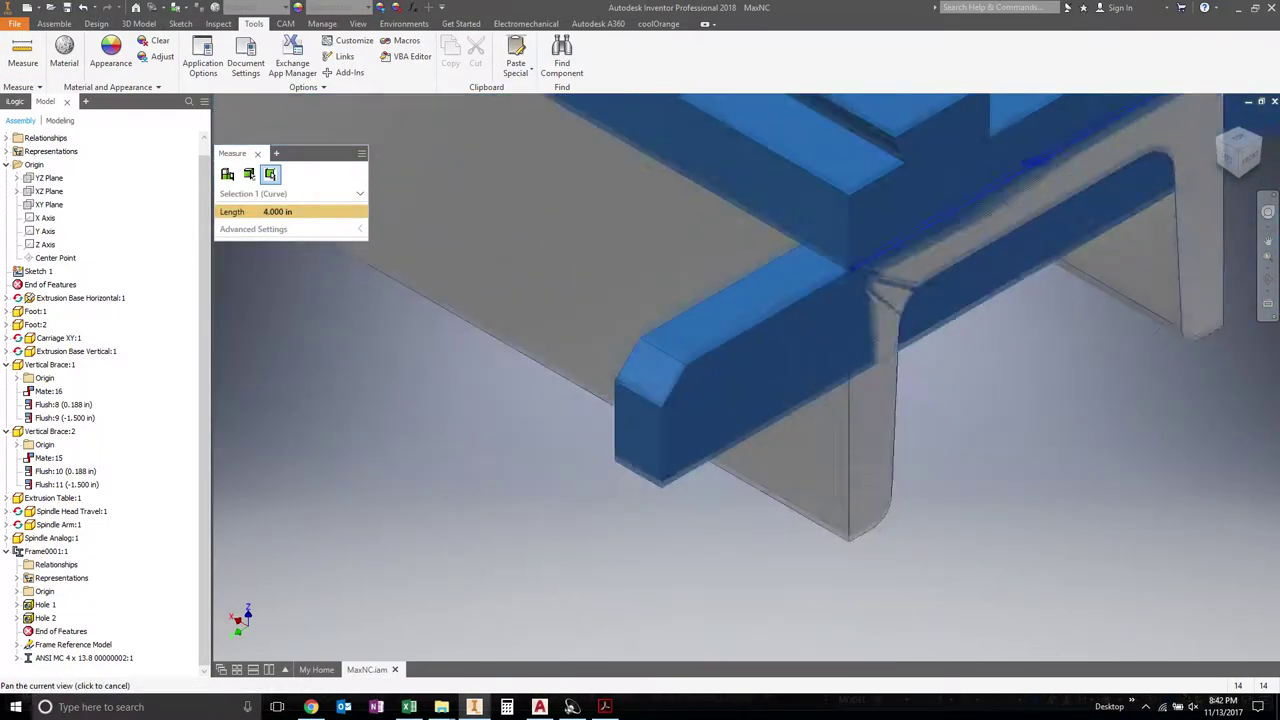
{"action": "left_click", "coordinate": [861, 524]}
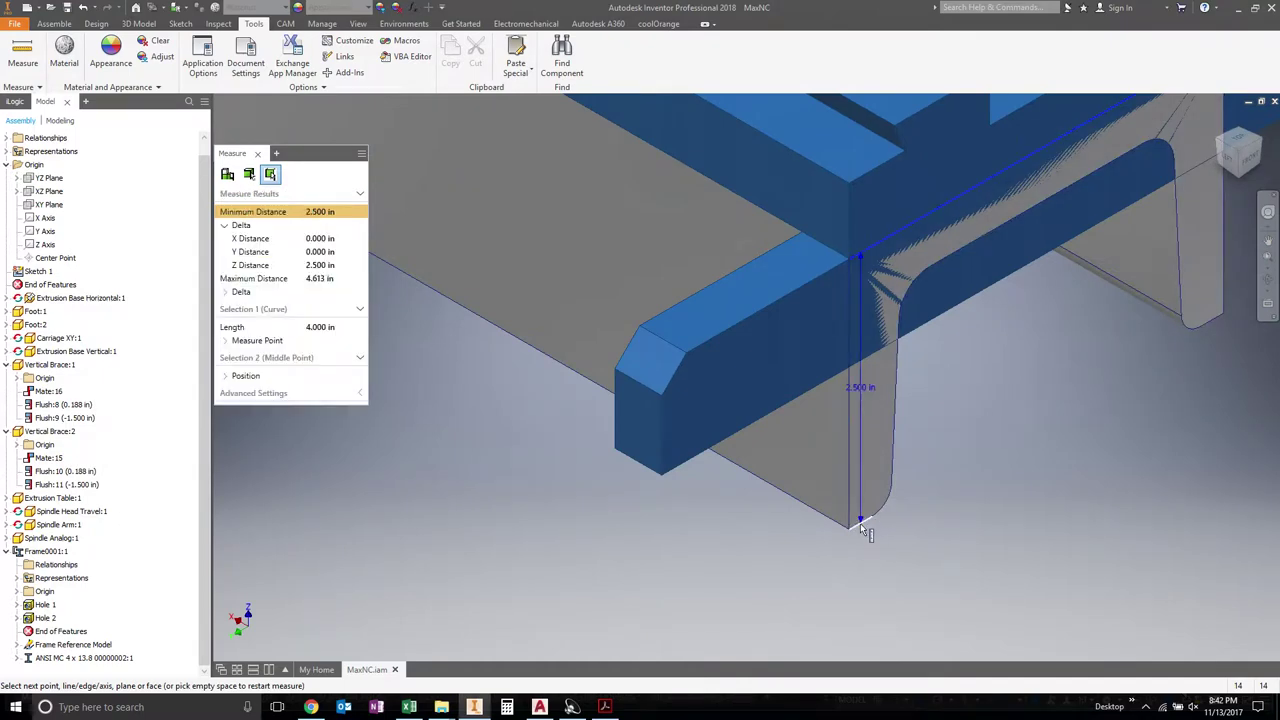
Step: Check the dimensions of 6061 aluminum U-channel 1630T33 on McMaster-Carr in the browser, and return to Inventor to end the measurement
{"action": "left_click", "coordinate": [311, 707]}
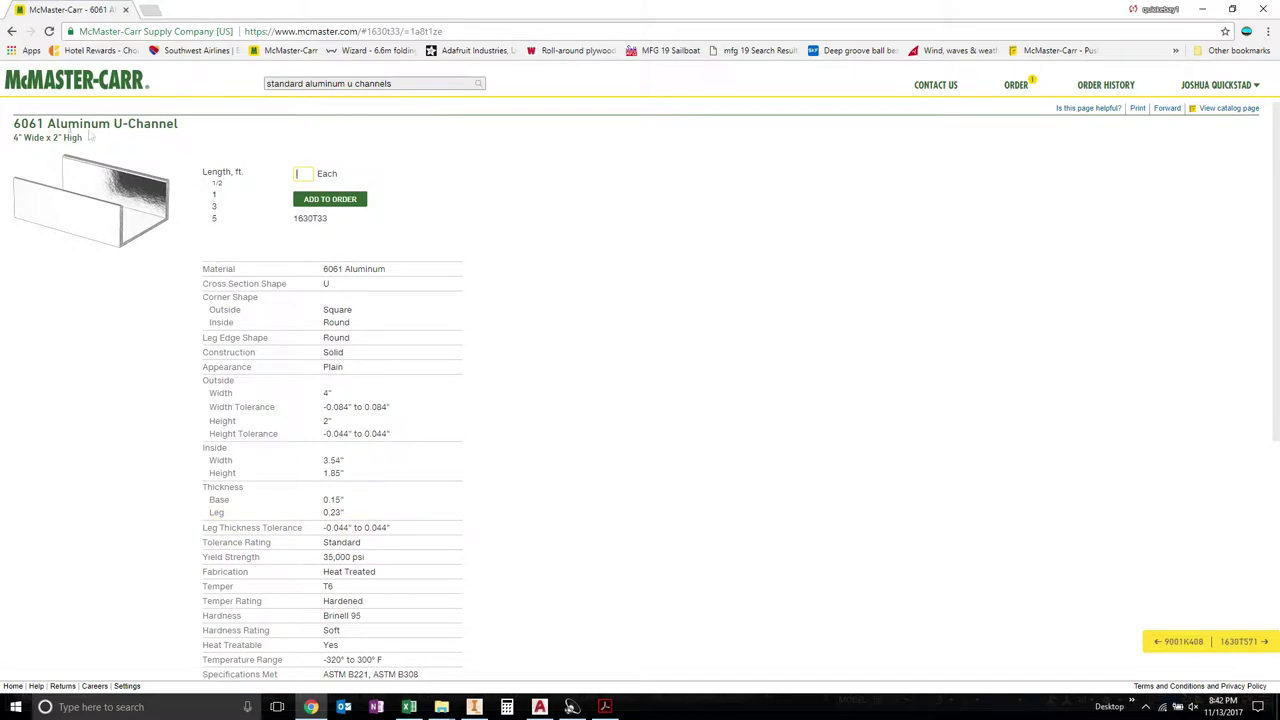
{"action": "left_click", "coordinate": [476, 708]}
{"action": "right_click", "coordinate": [39, 659]}
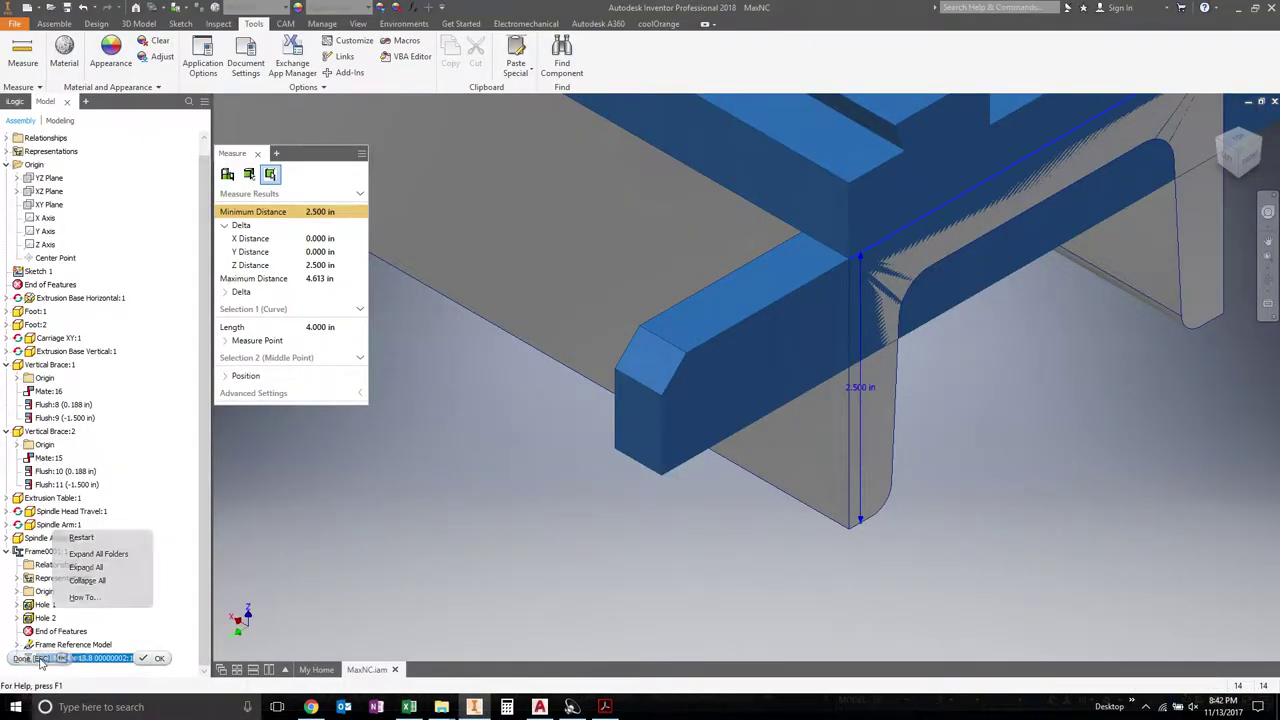
{"action": "key", "text": "Escape"}
{"action": "key", "text": "Escape"}
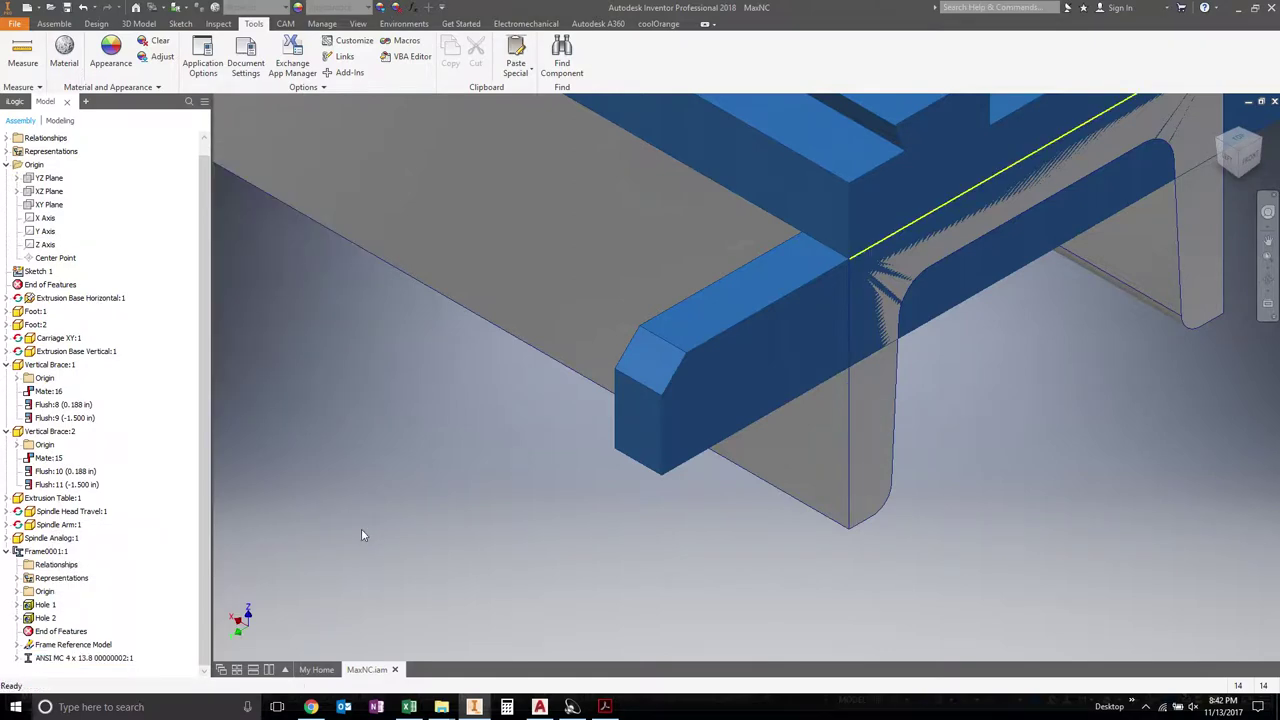
Step: Edit the base channel with Frame Generator and choose the size C 4 x 6.25
{"action": "right_click", "coordinate": [92, 658]}
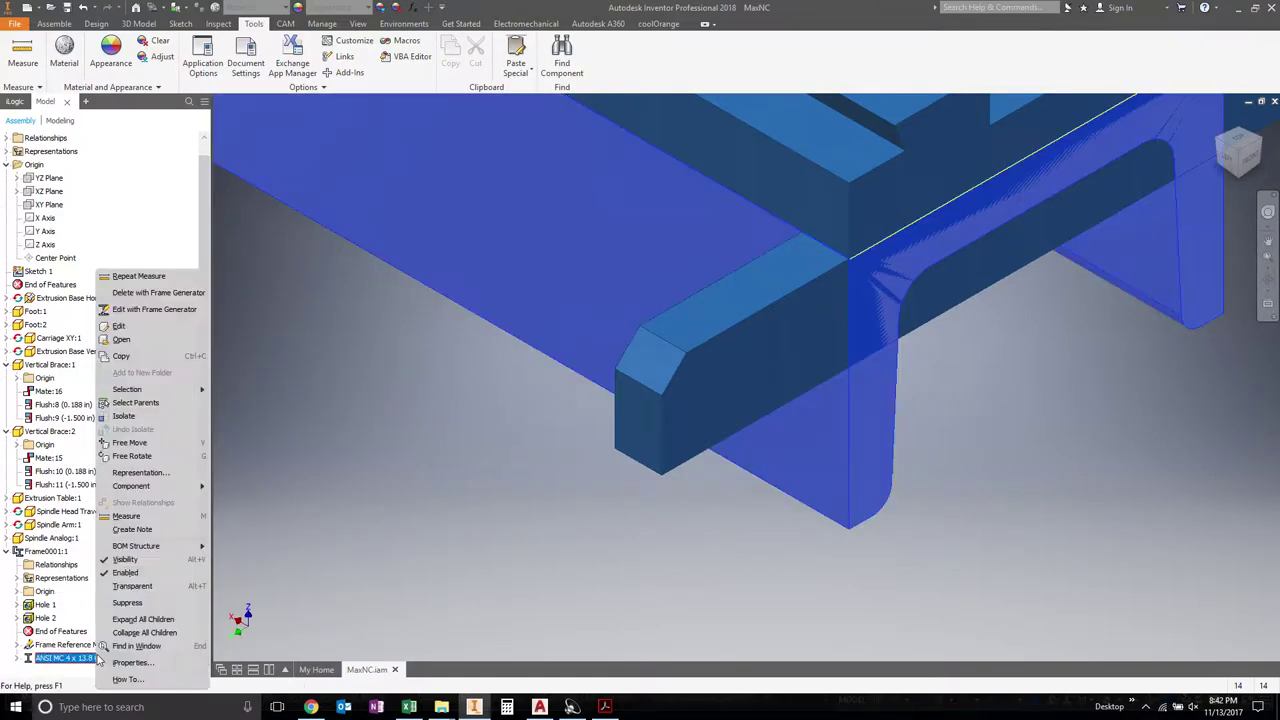
{"action": "left_click", "coordinate": [145, 309]}
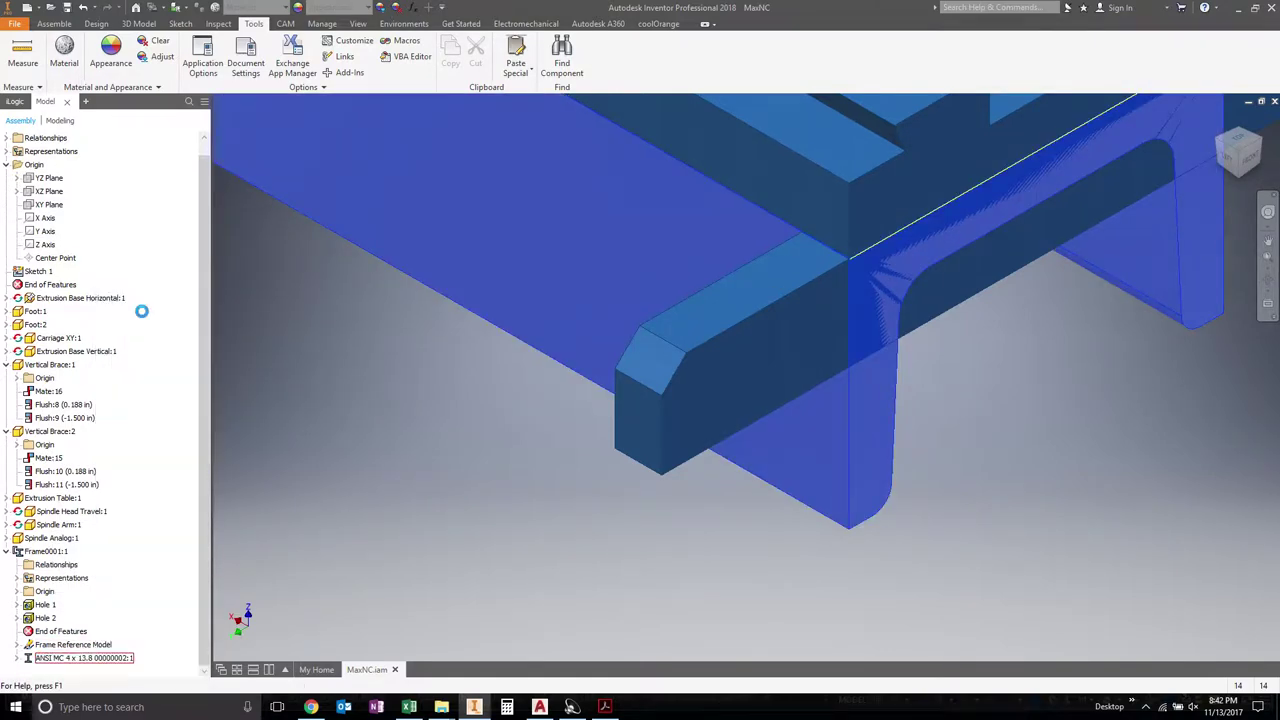
{"action": "left_click", "coordinate": [268, 226]}
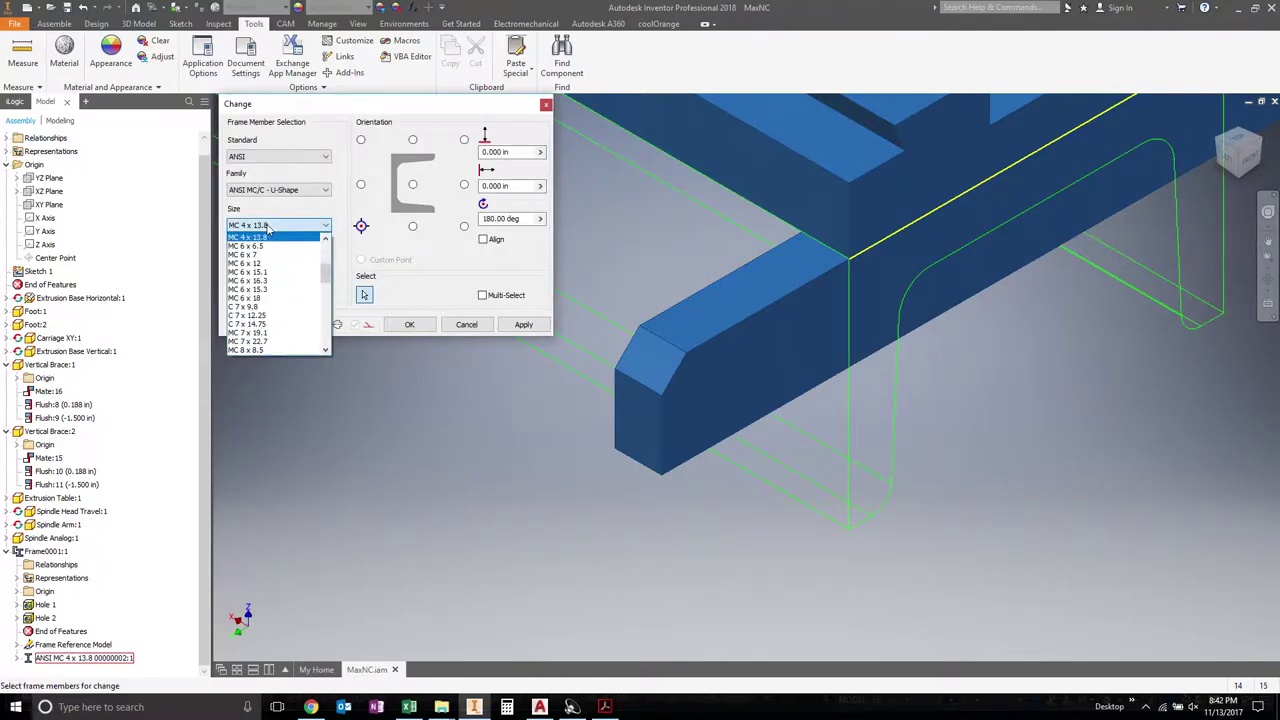
{"action": "left_click", "coordinate": [324, 238]}
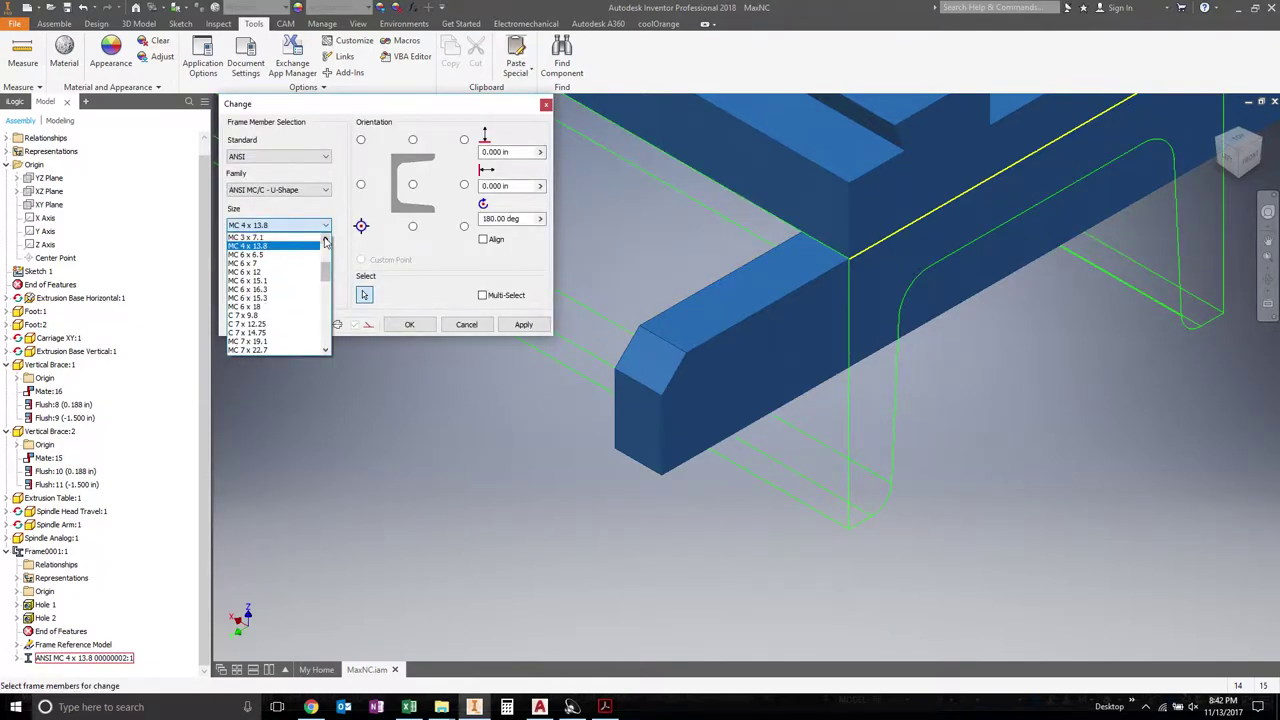
{"action": "left_click", "coordinate": [324, 238]}
{"action": "left_click", "coordinate": [324, 238]}
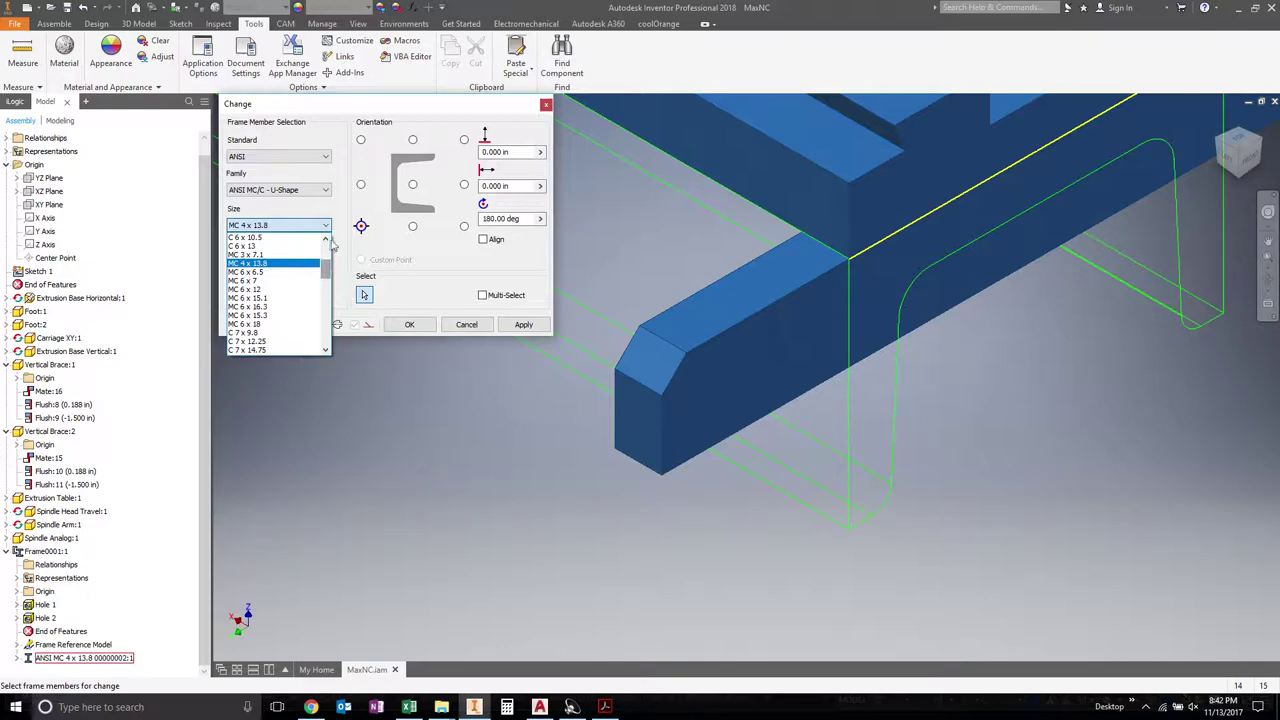
{"action": "left_click", "coordinate": [325, 240]}
{"action": "left_click", "coordinate": [325, 240]}
{"action": "left_click", "coordinate": [325, 240]}
{"action": "left_click", "coordinate": [325, 240]}
{"action": "left_click", "coordinate": [325, 240]}
{"action": "left_click", "coordinate": [325, 240]}
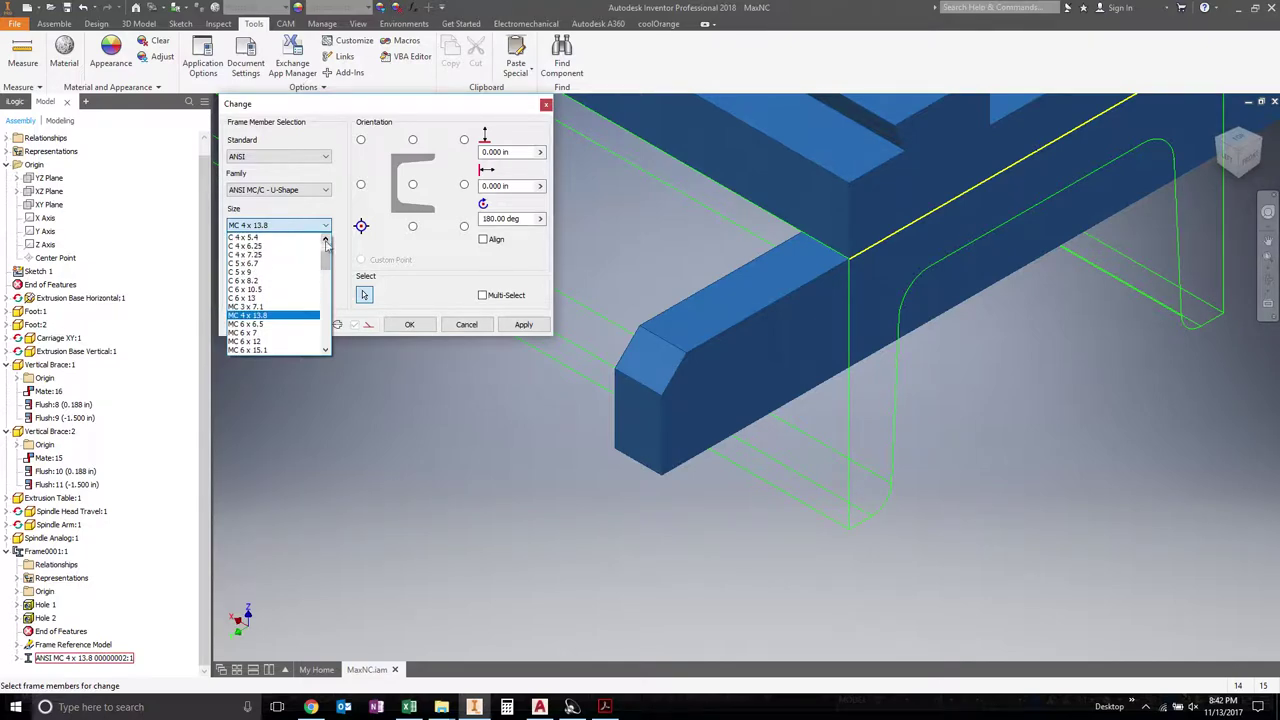
{"action": "left_click", "coordinate": [325, 240]}
{"action": "left_click", "coordinate": [298, 257]}
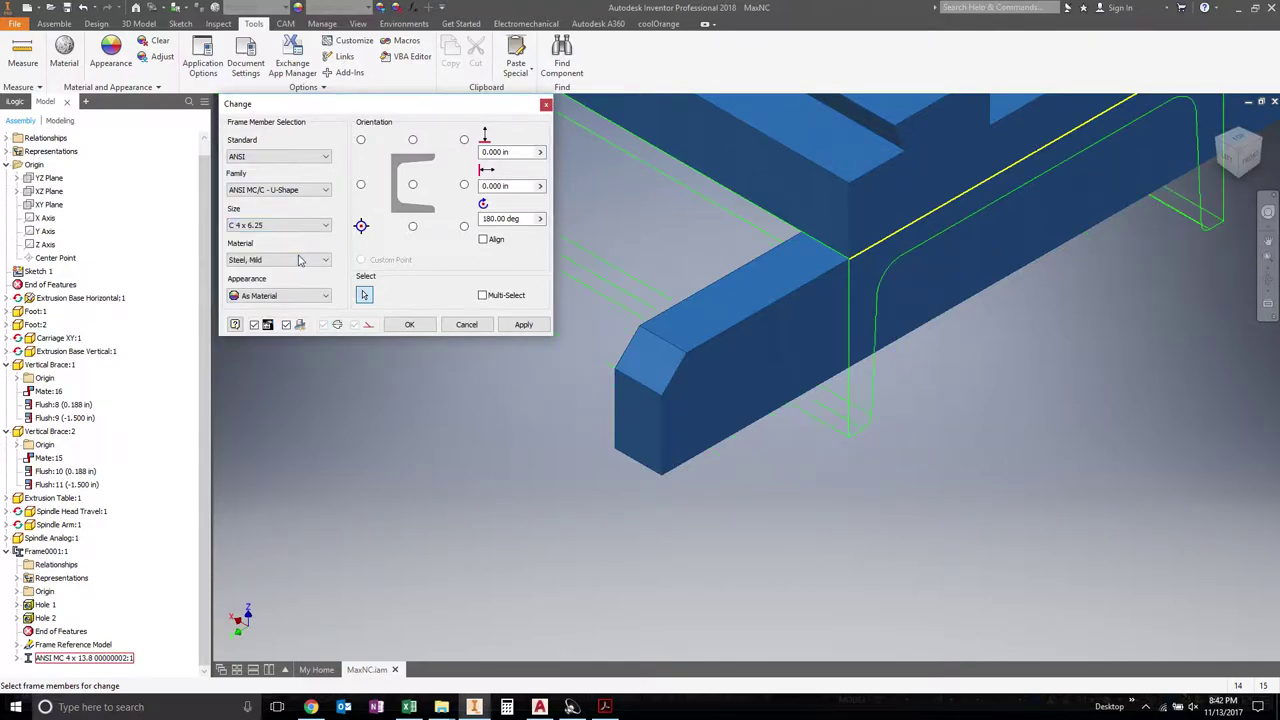
Step: Choose Aluminum 6061 as the material for the resized base channel
{"action": "left_click", "coordinate": [296, 260]}
{"action": "scroll", "coordinate": [292, 285], "scroll_direction": "up", "scroll_amount": 5}
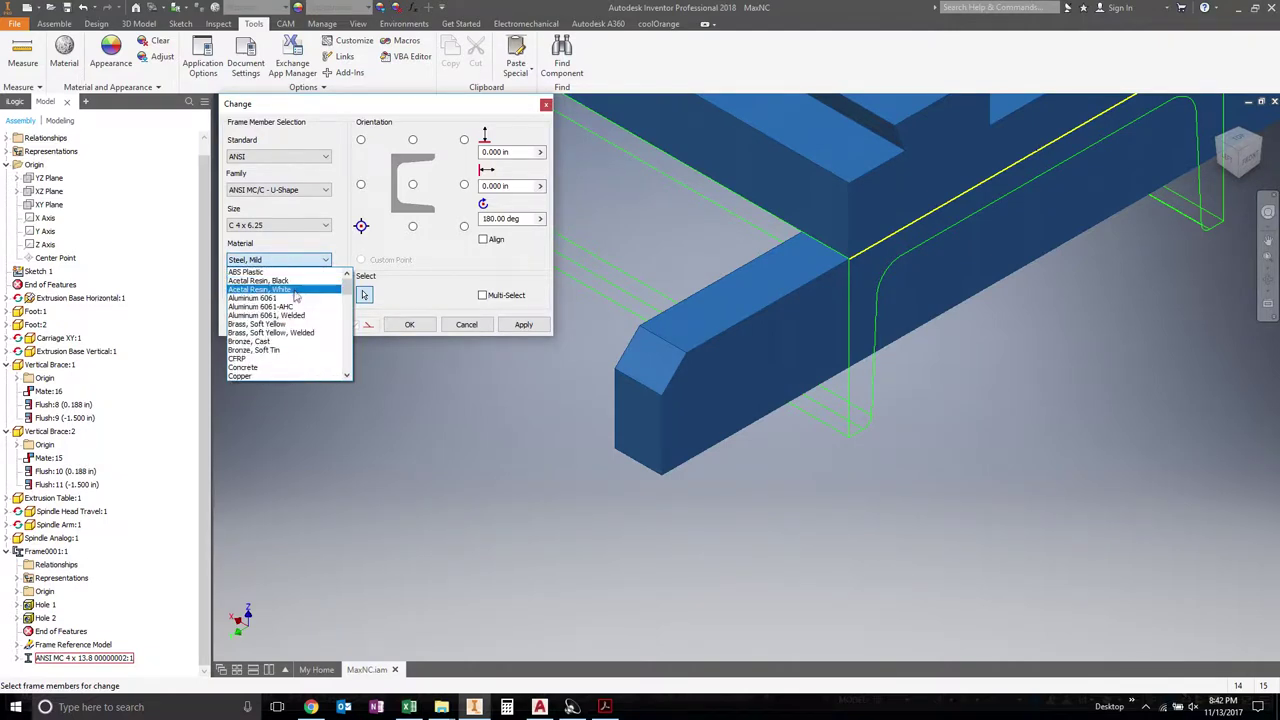
{"action": "left_click", "coordinate": [297, 297]}
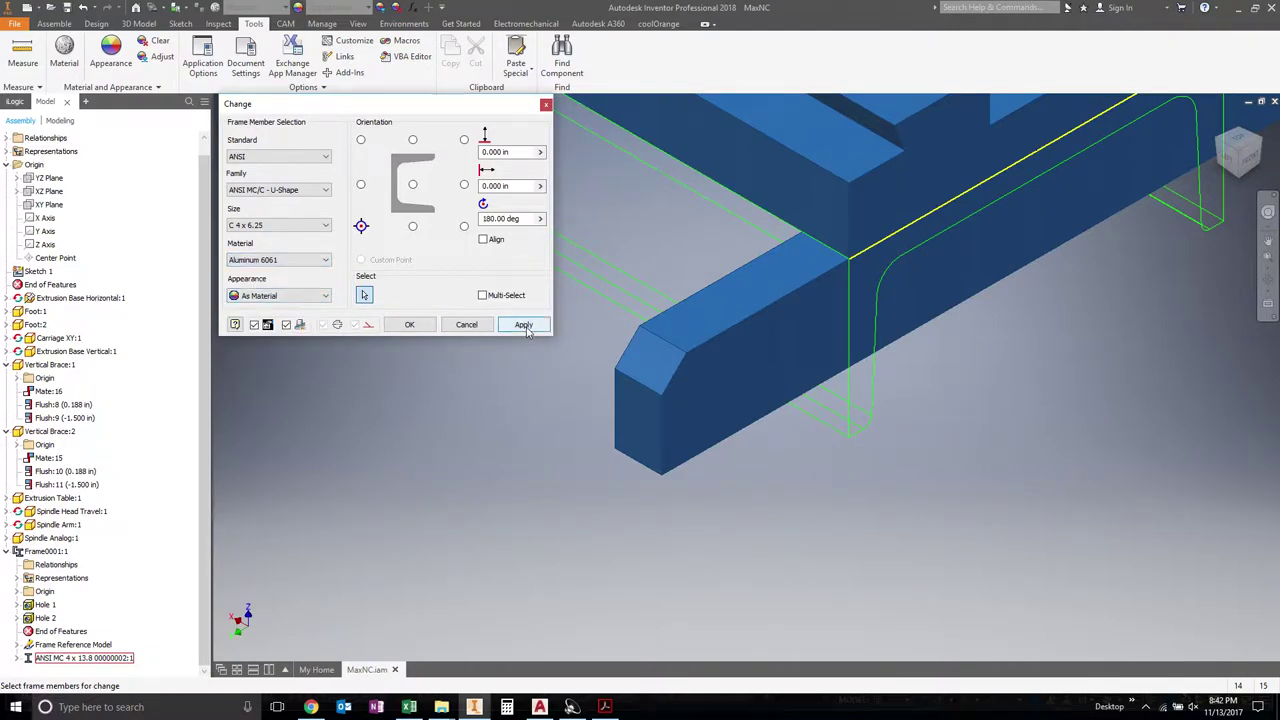
Step: Look through the ANSI profile families available for the base channel, keeping ANSI MC/C - U-Shape selected
{"action": "left_click", "coordinate": [322, 190]}
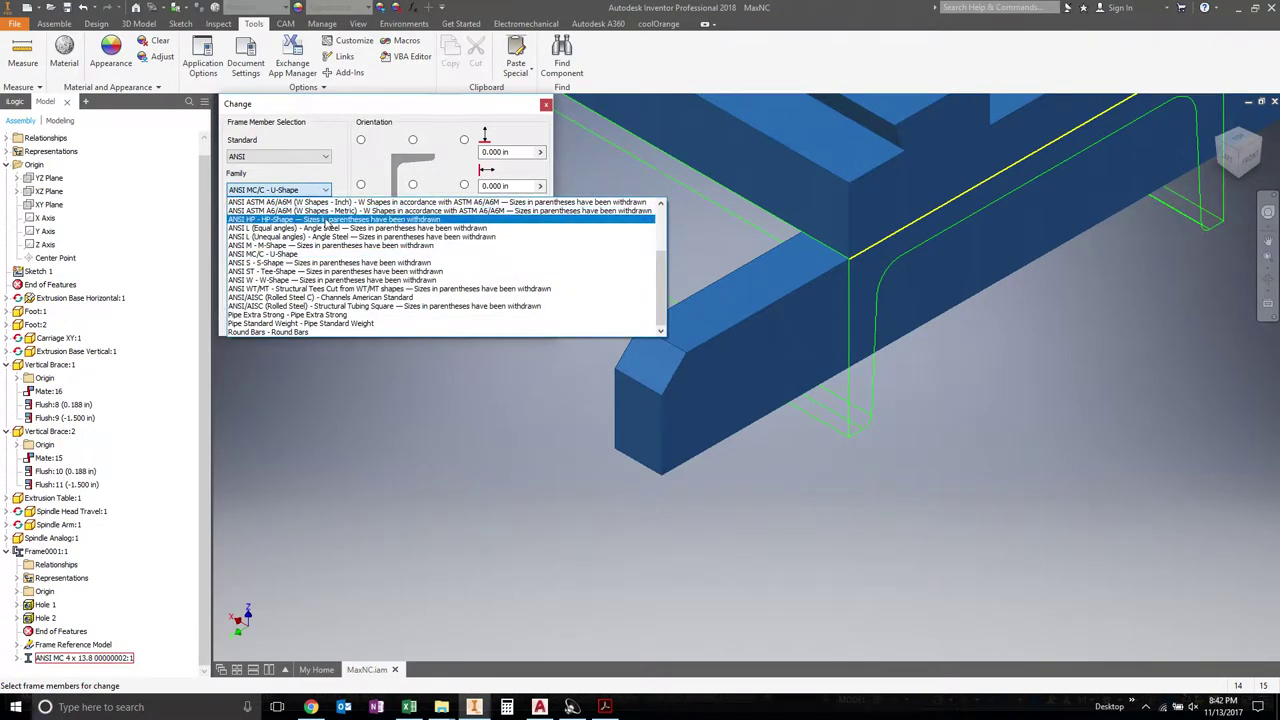
{"action": "scroll", "coordinate": [328, 222], "scroll_direction": "up", "scroll_amount": 3}
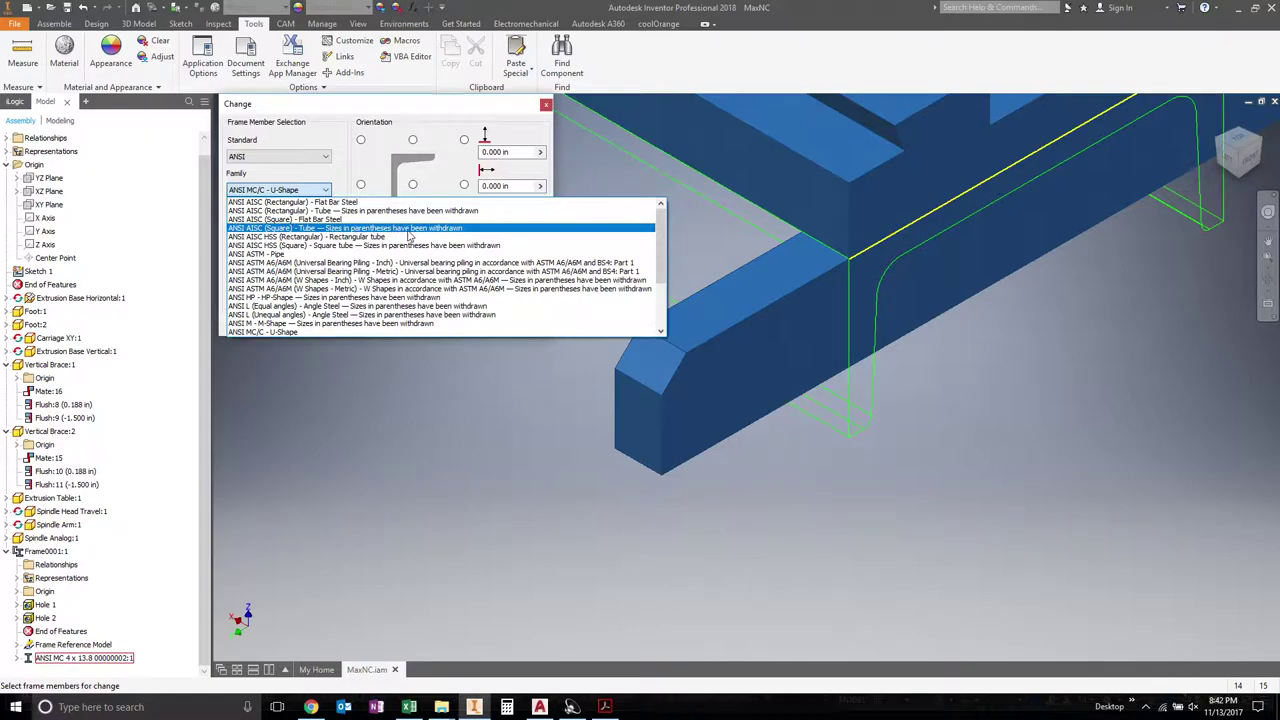
{"action": "scroll", "coordinate": [408, 236], "scroll_direction": "down", "scroll_amount": 2}
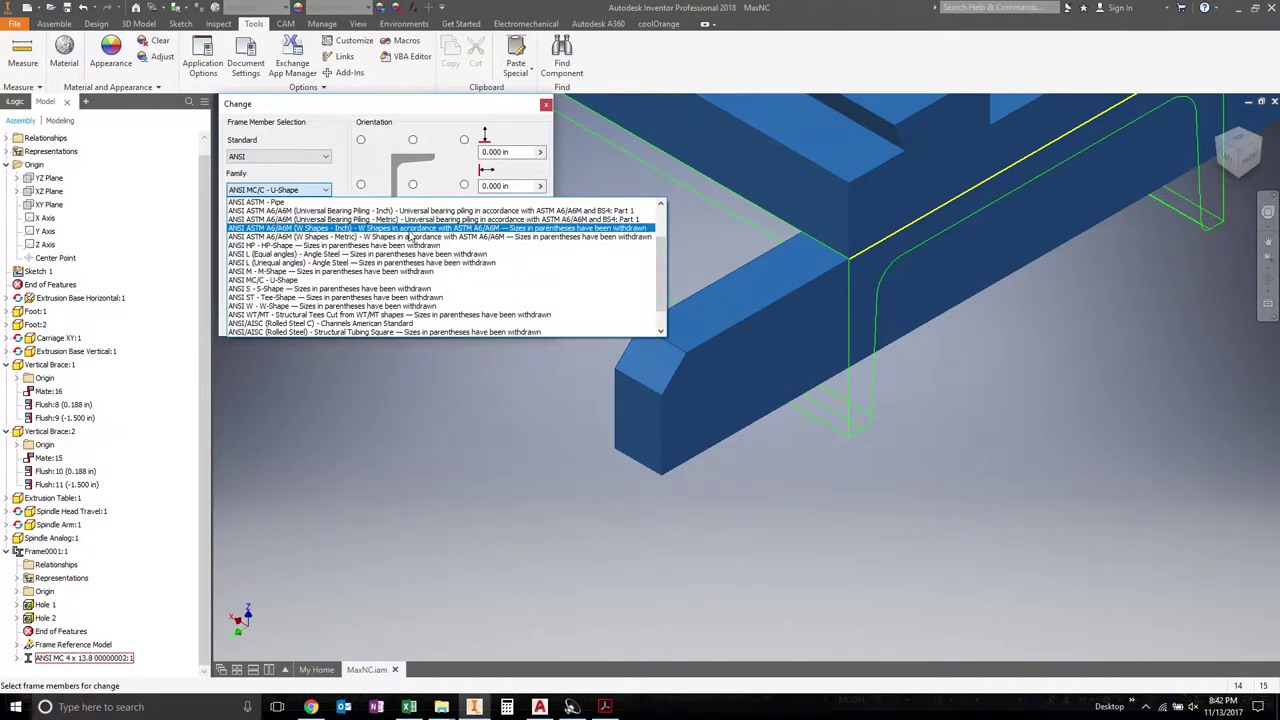
{"action": "scroll", "coordinate": [410, 230], "scroll_direction": "down", "scroll_amount": 1}
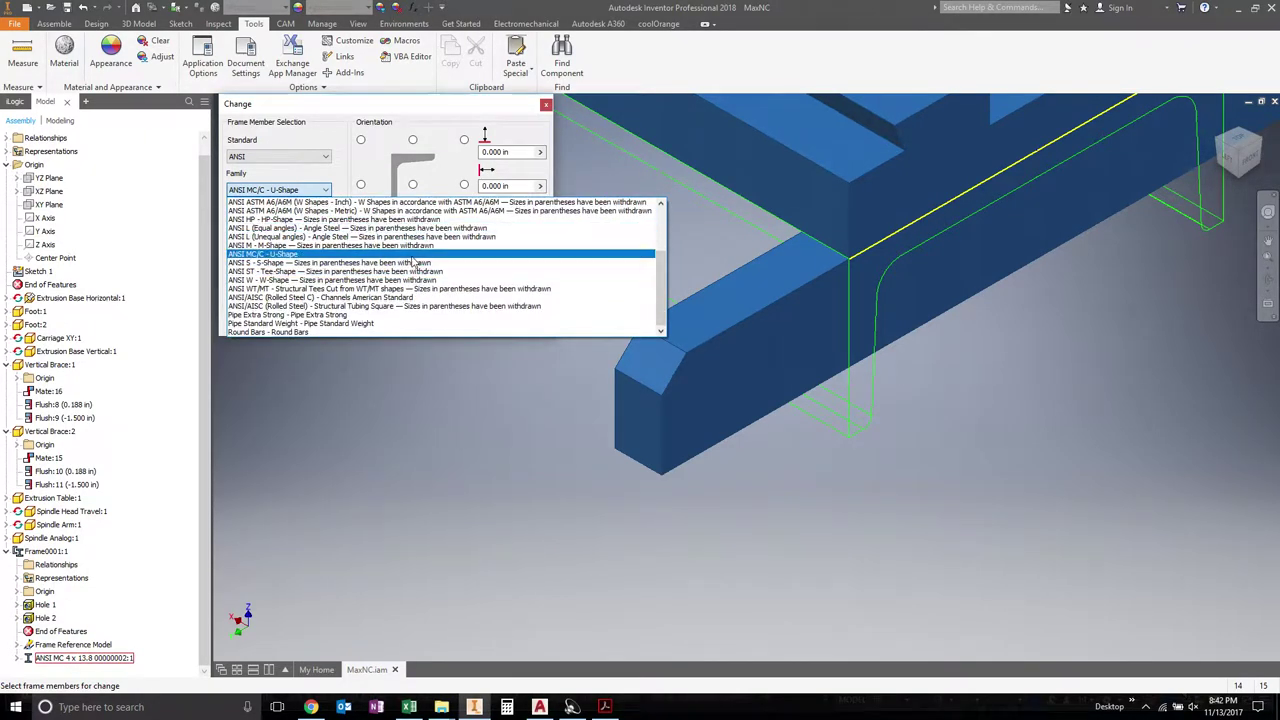
{"action": "left_click", "coordinate": [412, 255]}
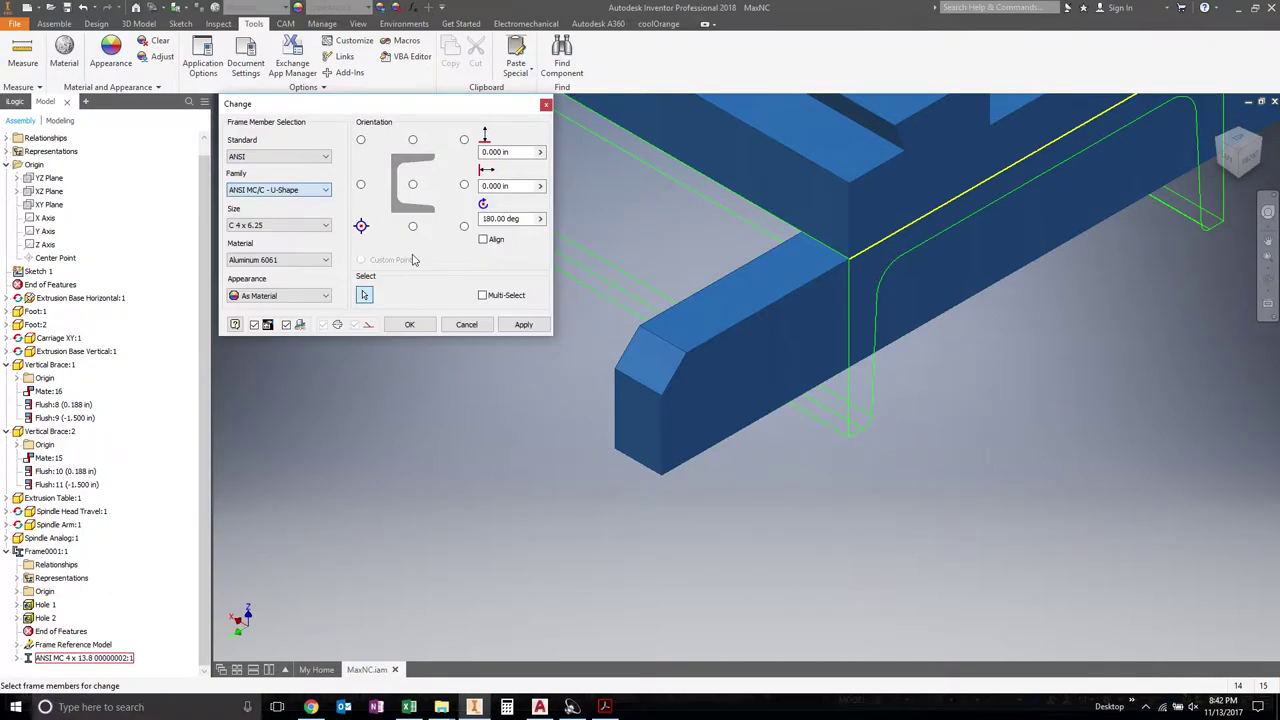
{"action": "left_click", "coordinate": [268, 190]}
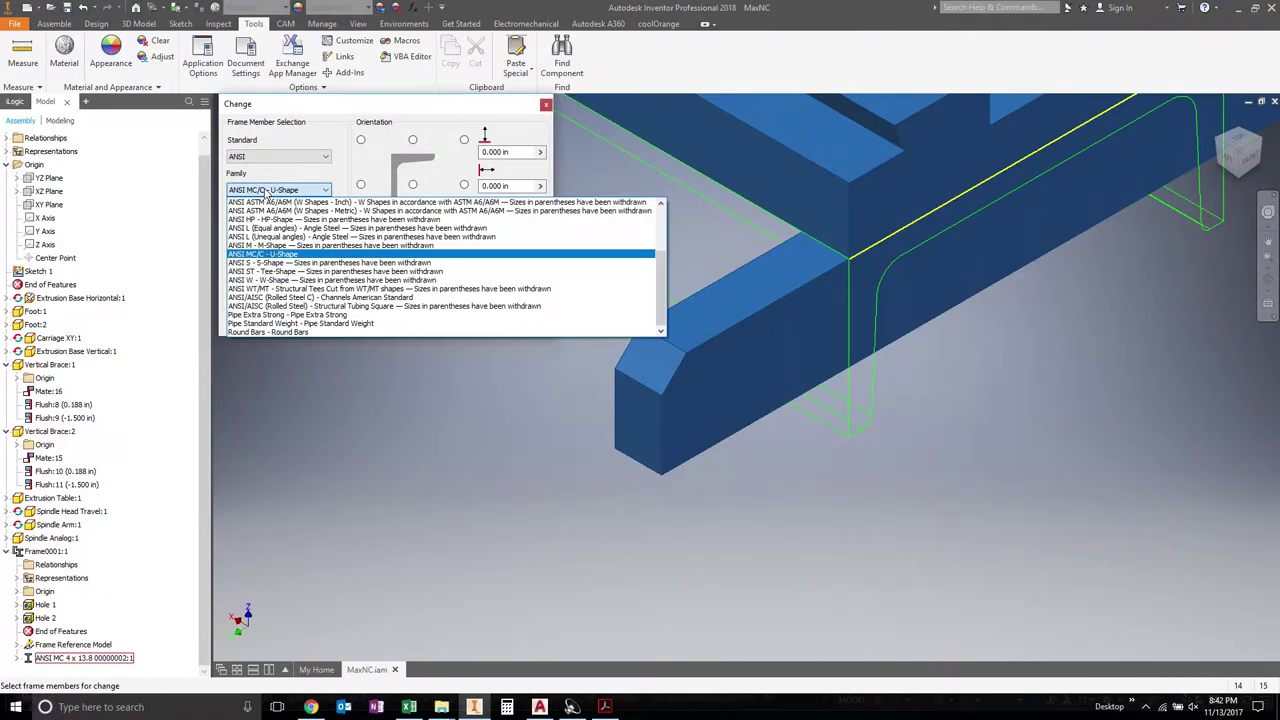
{"action": "left_click", "coordinate": [274, 186]}
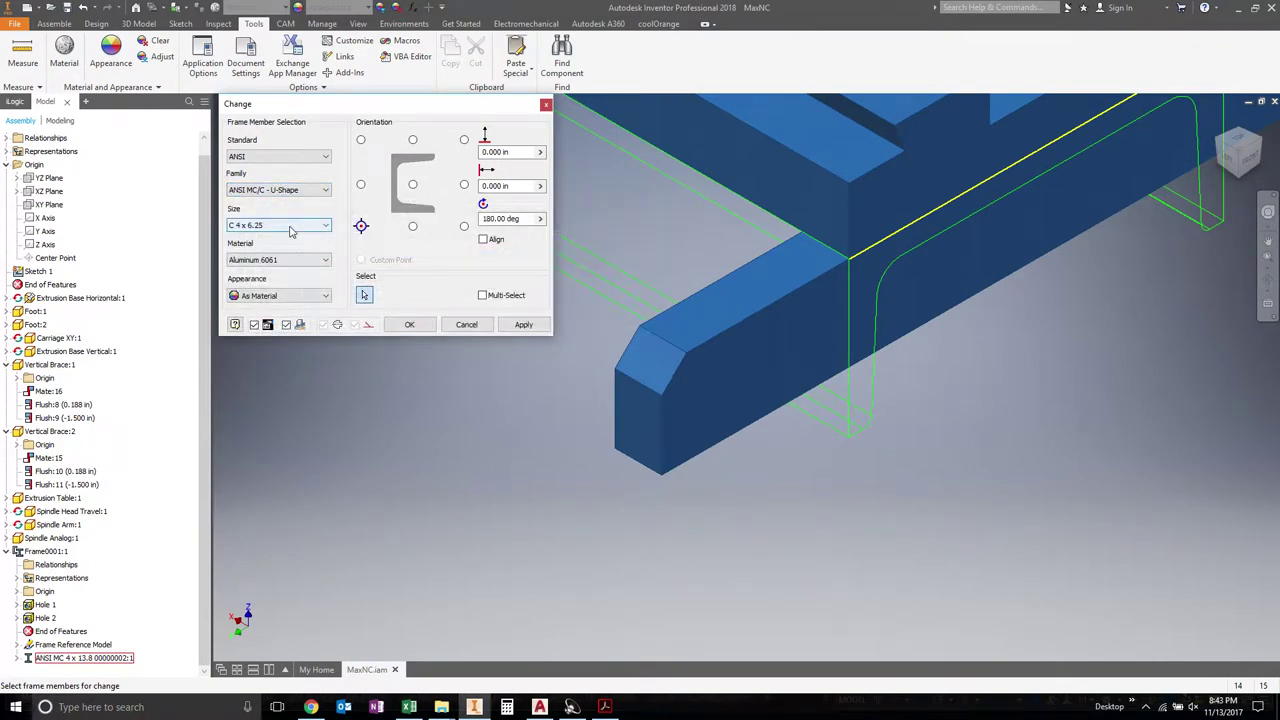
Step: Resize the base channel to C 4 x 4.5, accept the proposed member file name, and finish the change
{"action": "left_click", "coordinate": [290, 228]}
{"action": "mouse_move", "coordinate": [329, 263]}
{"action": "left_mouse_down"}
{"action": "mouse_move", "coordinate": [324, 343]}
{"action": "mouse_move", "coordinate": [326, 256]}
{"action": "left_mouse_up"}
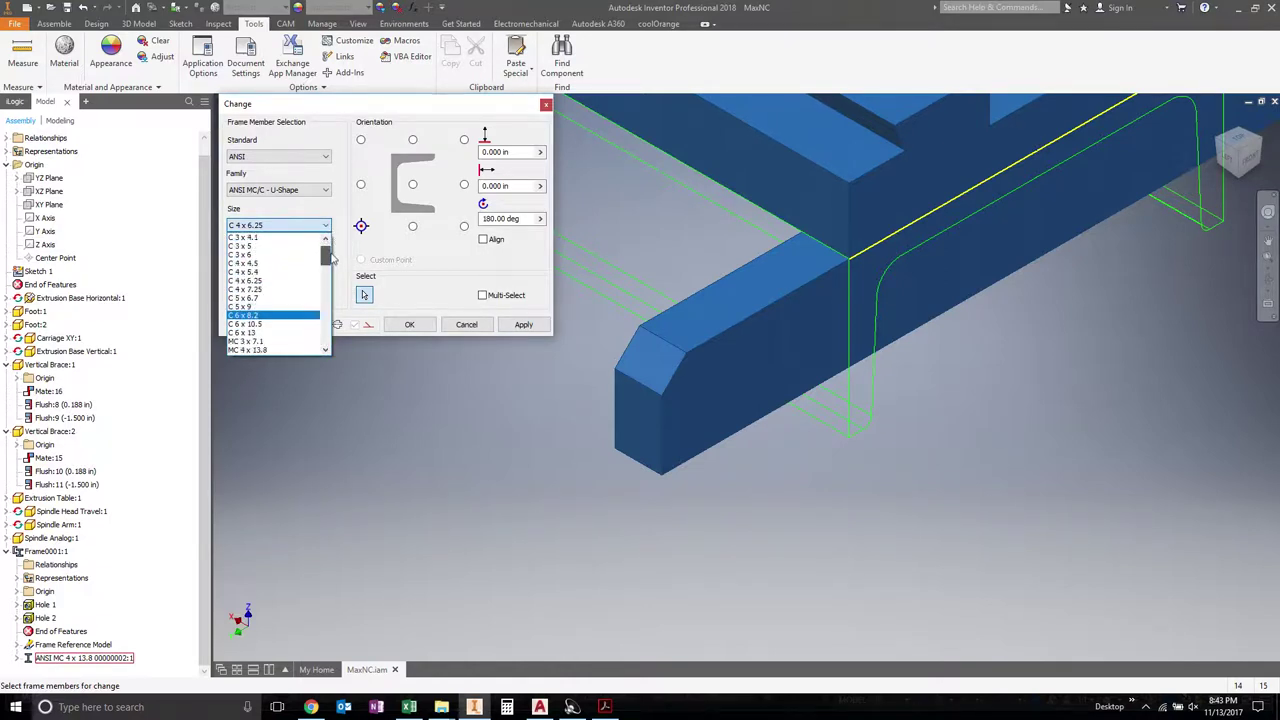
{"action": "left_click", "coordinate": [268, 264]}
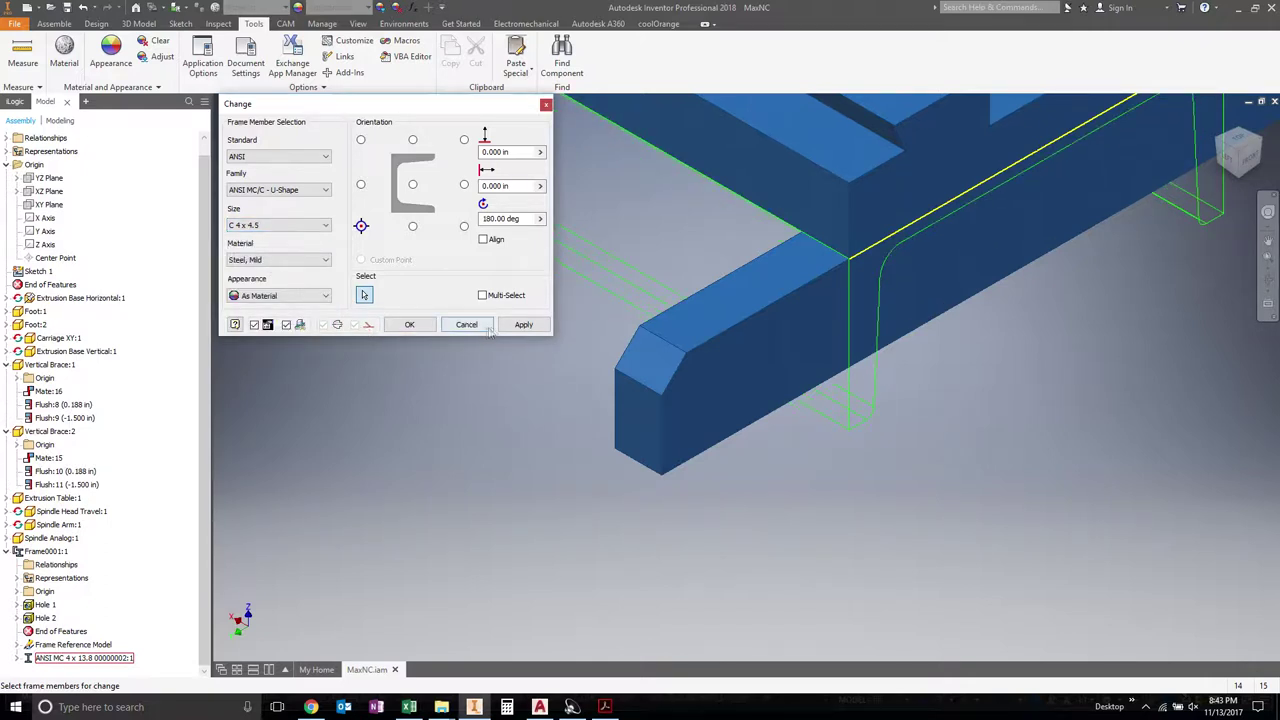
{"action": "left_click", "coordinate": [511, 327]}
{"action": "left_click", "coordinate": [553, 379]}
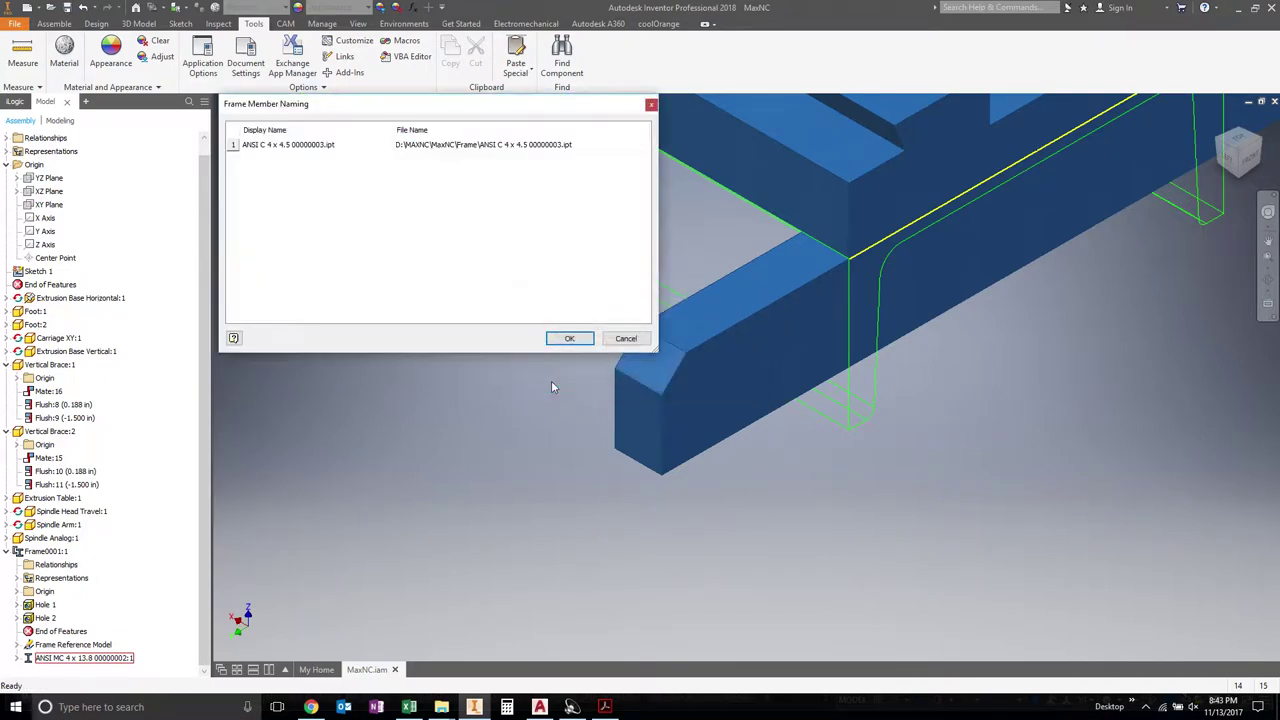
{"action": "left_click", "coordinate": [587, 345]}
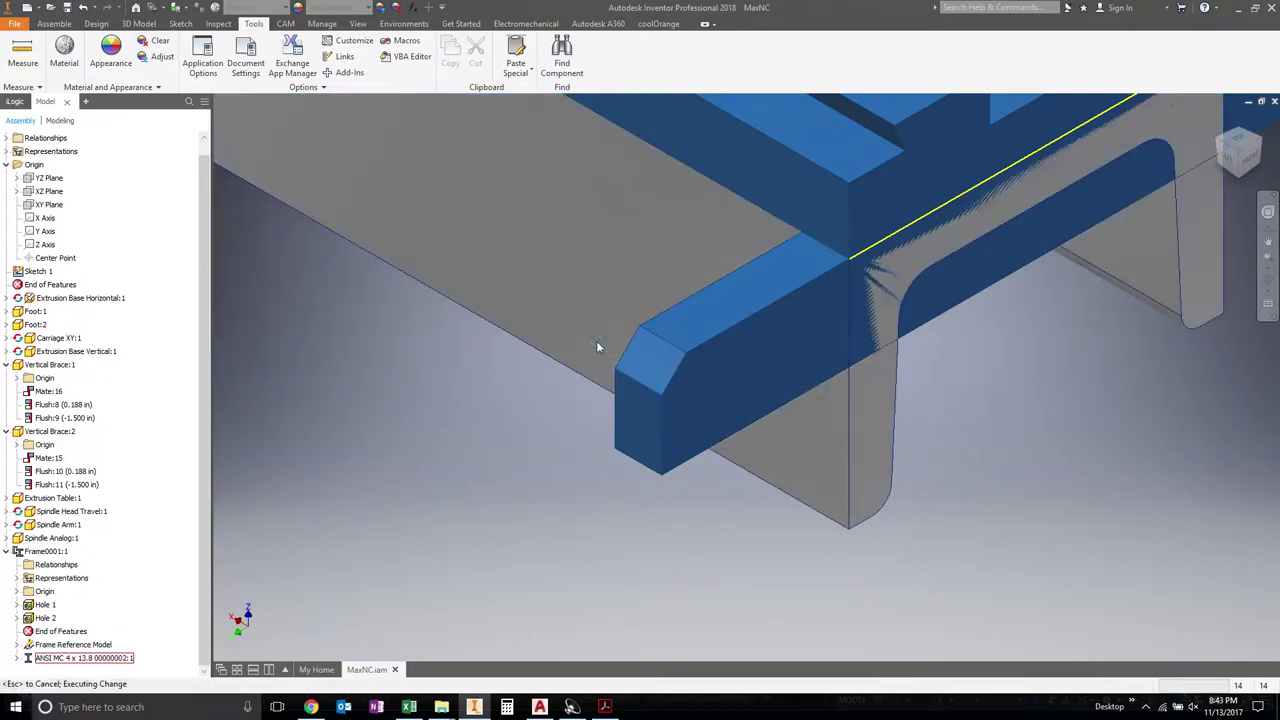
{"action": "left_click", "coordinate": [452, 326]}
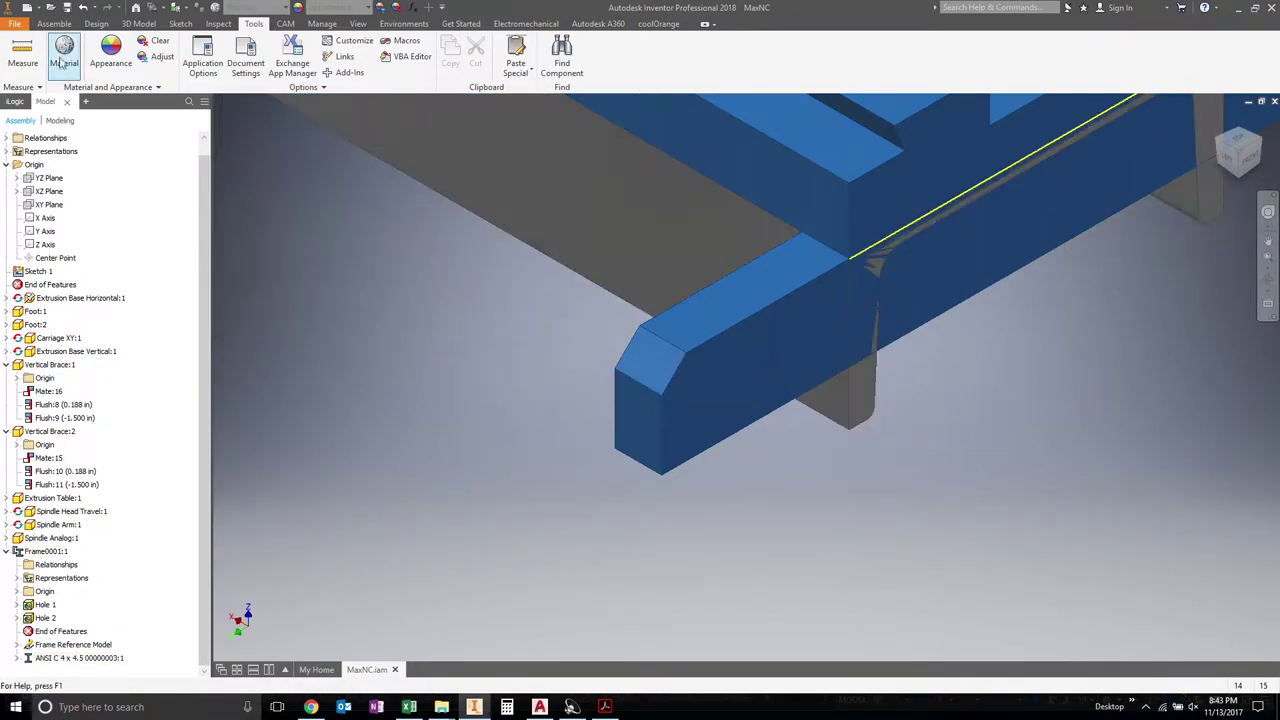
Step: Measure the resized base channel's leg height between its upper and lower outer edges, and end the measurement
{"action": "left_click", "coordinate": [23, 52]}
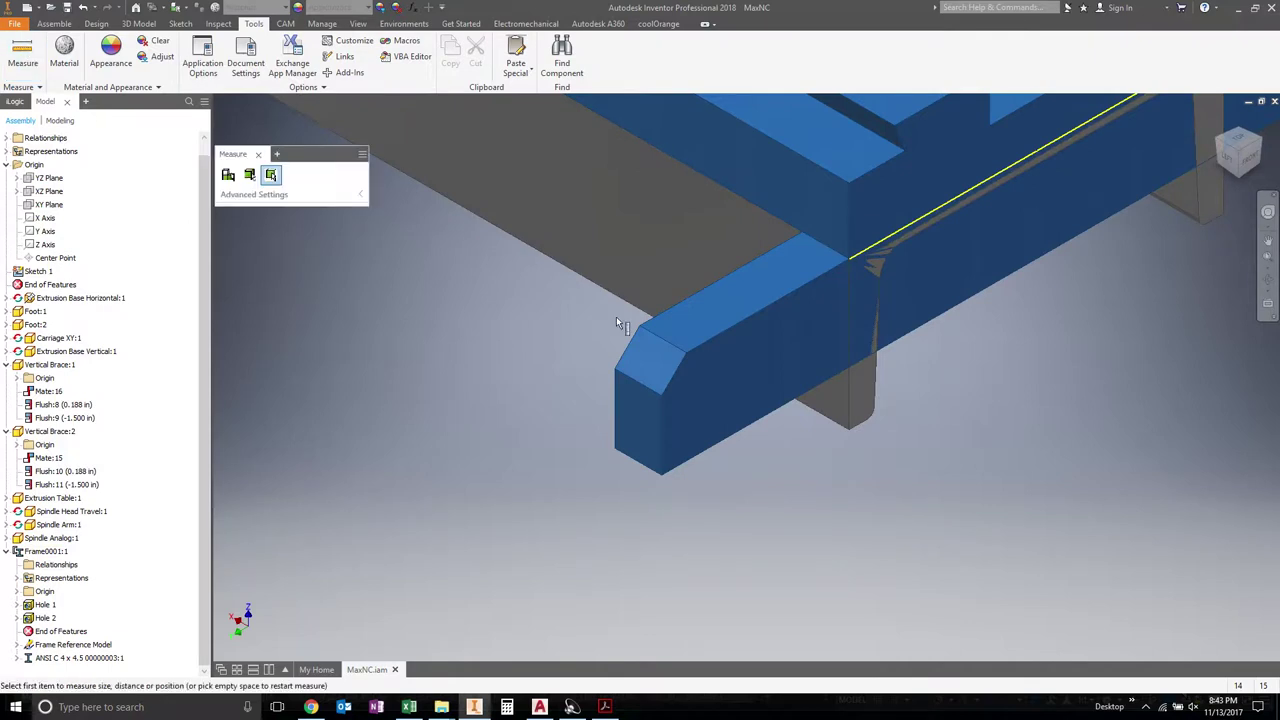
{"action": "left_click", "coordinate": [767, 214]}
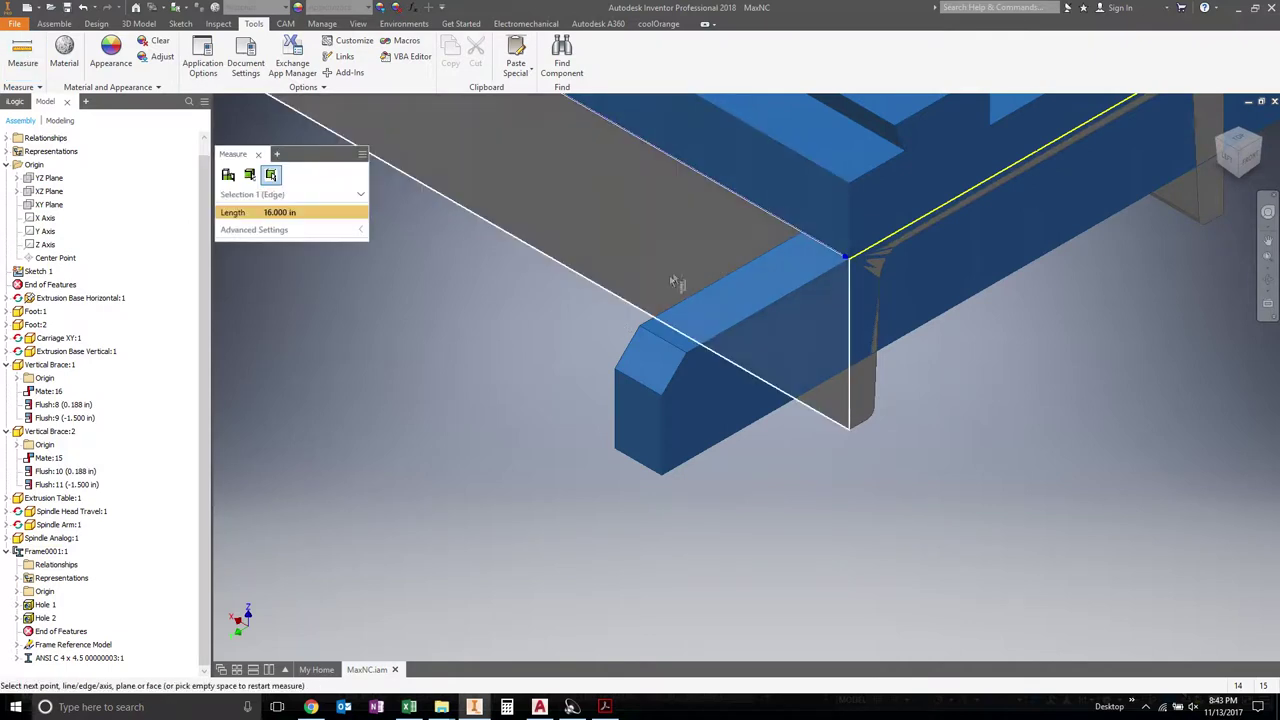
{"action": "left_click", "coordinate": [837, 426]}
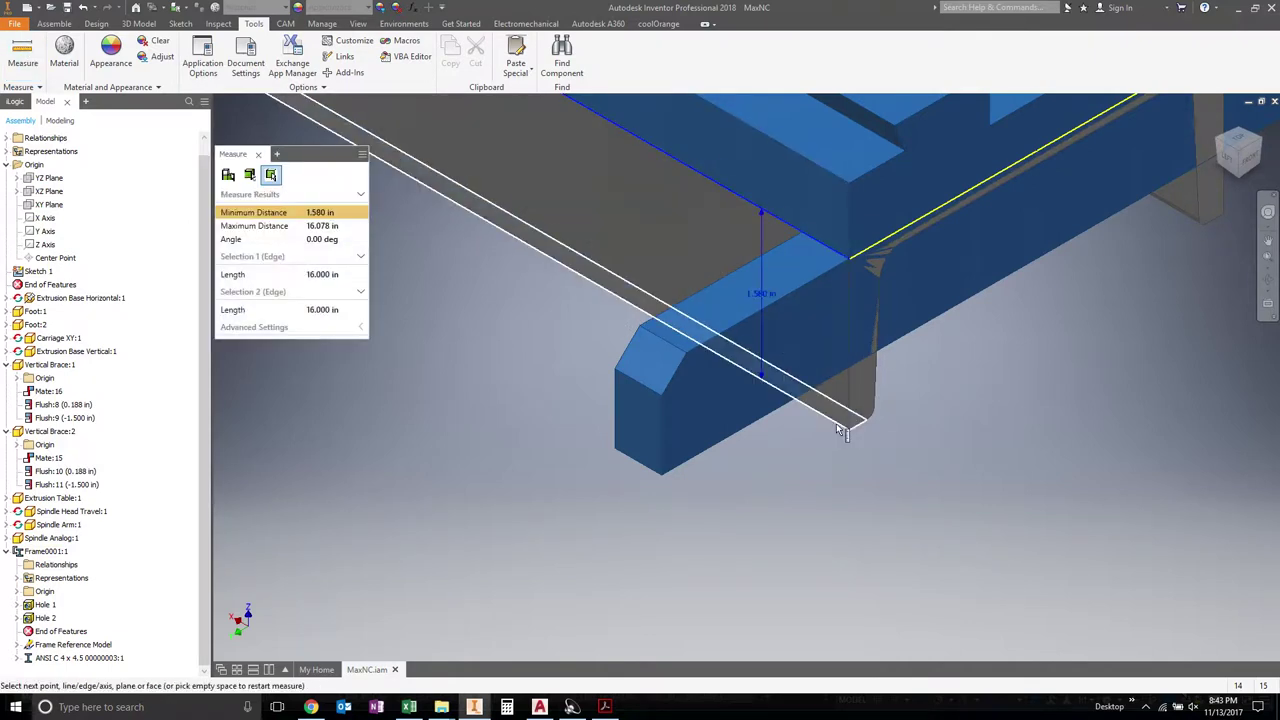
{"action": "left_click", "coordinate": [362, 154]}
{"action": "left_click", "coordinate": [384, 167]}
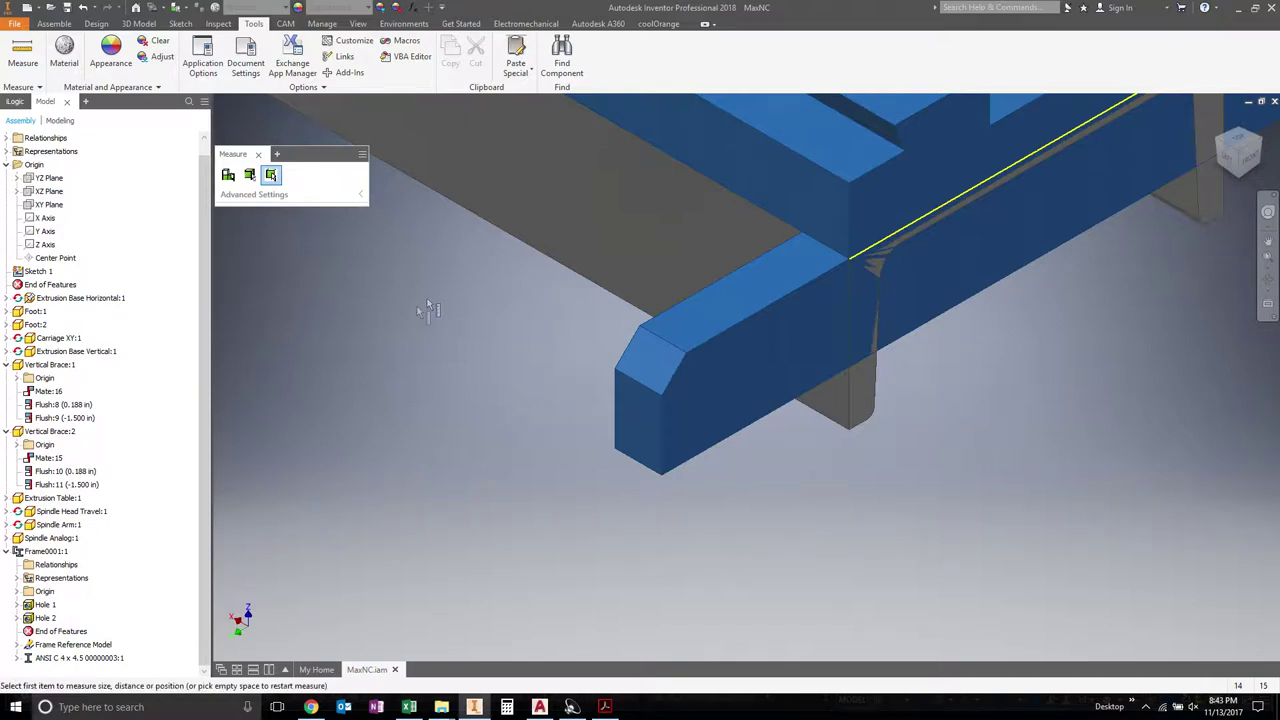
Step: Open the assembly's Baseline study in the Stress Analysis environment, with the mill's table and base in sight
{"action": "left_click", "coordinate": [404, 23]}
{"action": "left_click", "coordinate": [59, 58]}
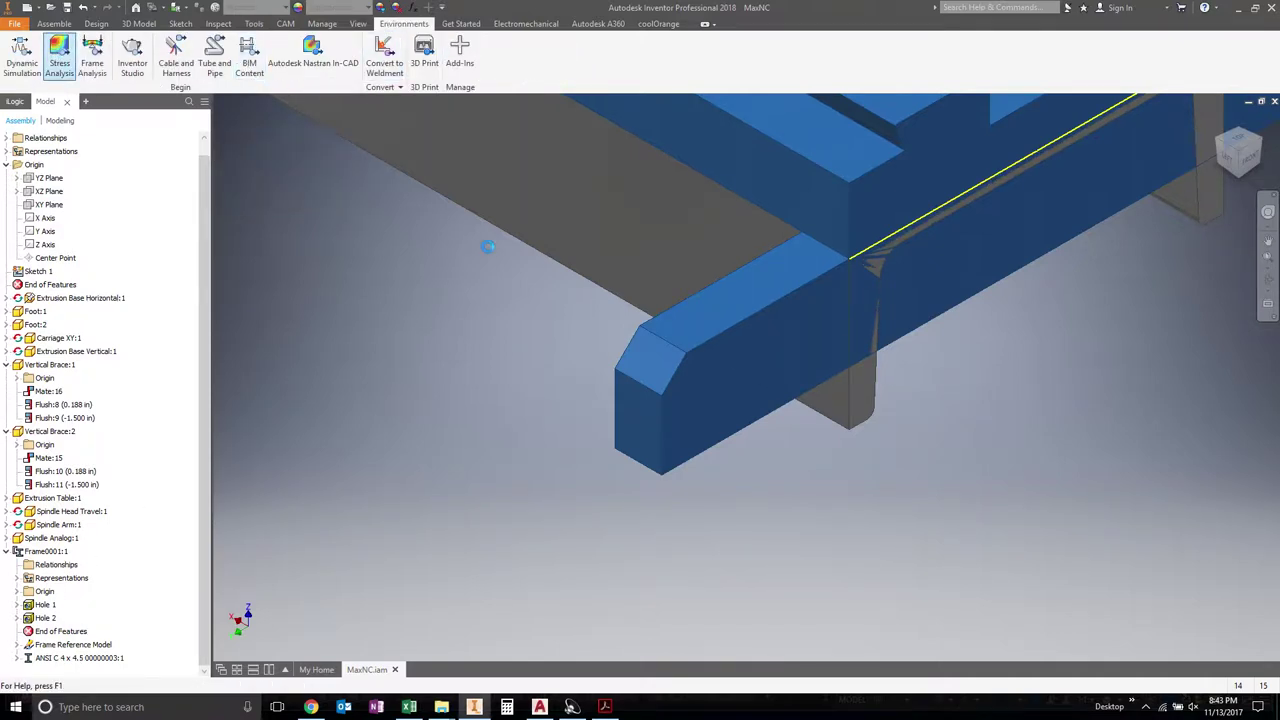
{"action": "scroll", "coordinate": [285, 280], "scroll_direction": "down", "scroll_amount": 5}
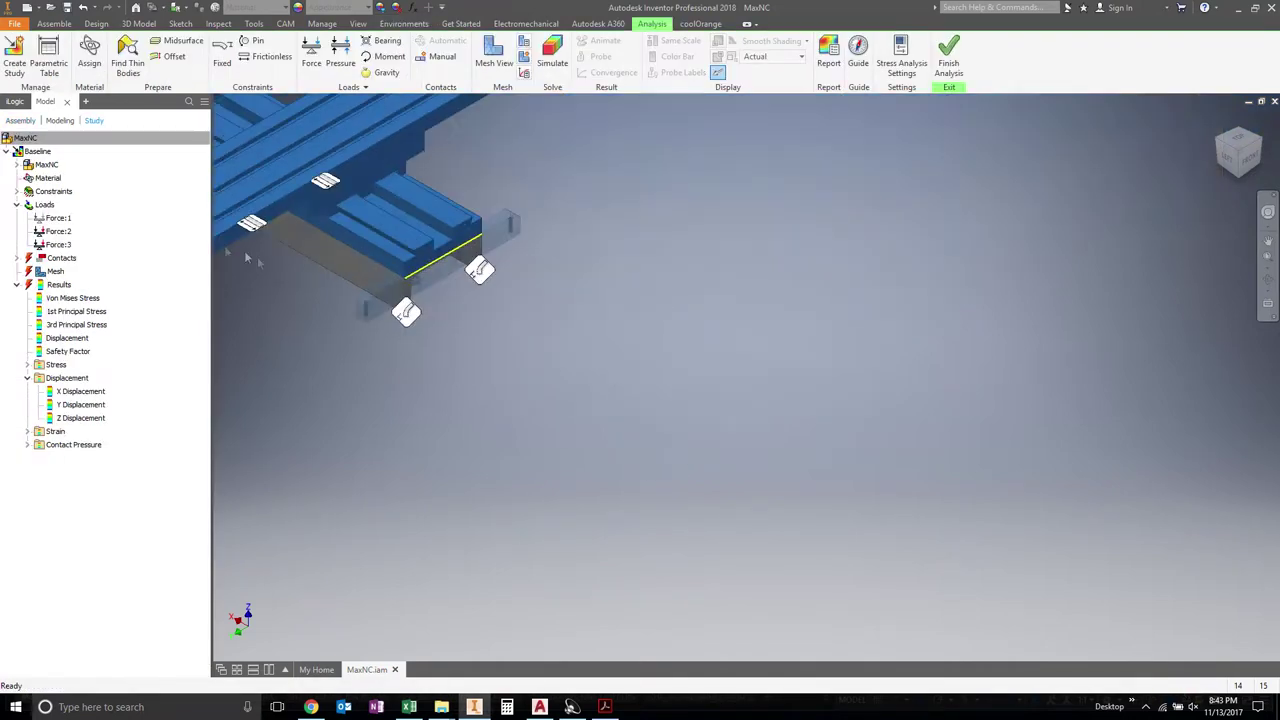
{"action": "middle_click_drag", "start_coordinate": [458, 224], "coordinate": [634, 305]}
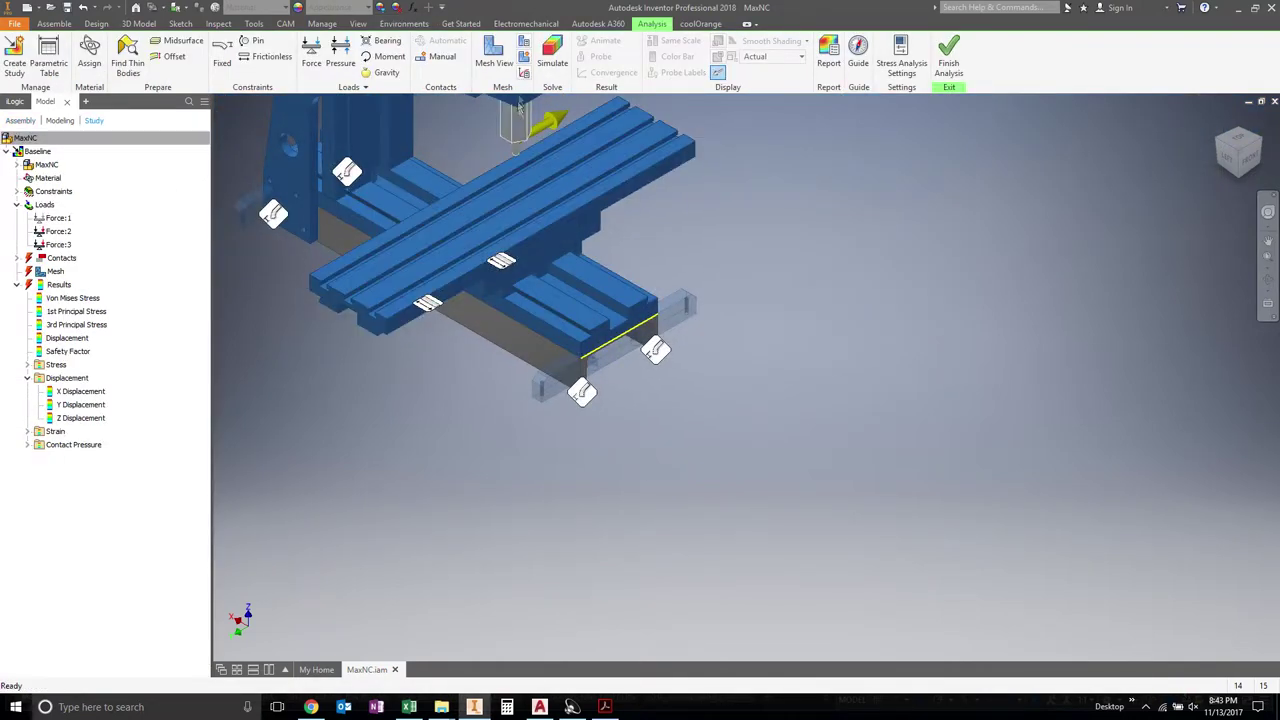
Step: Assign Aluminum 6061 from the Inventor Material Library to the base channel
{"action": "left_click", "coordinate": [495, 327]}
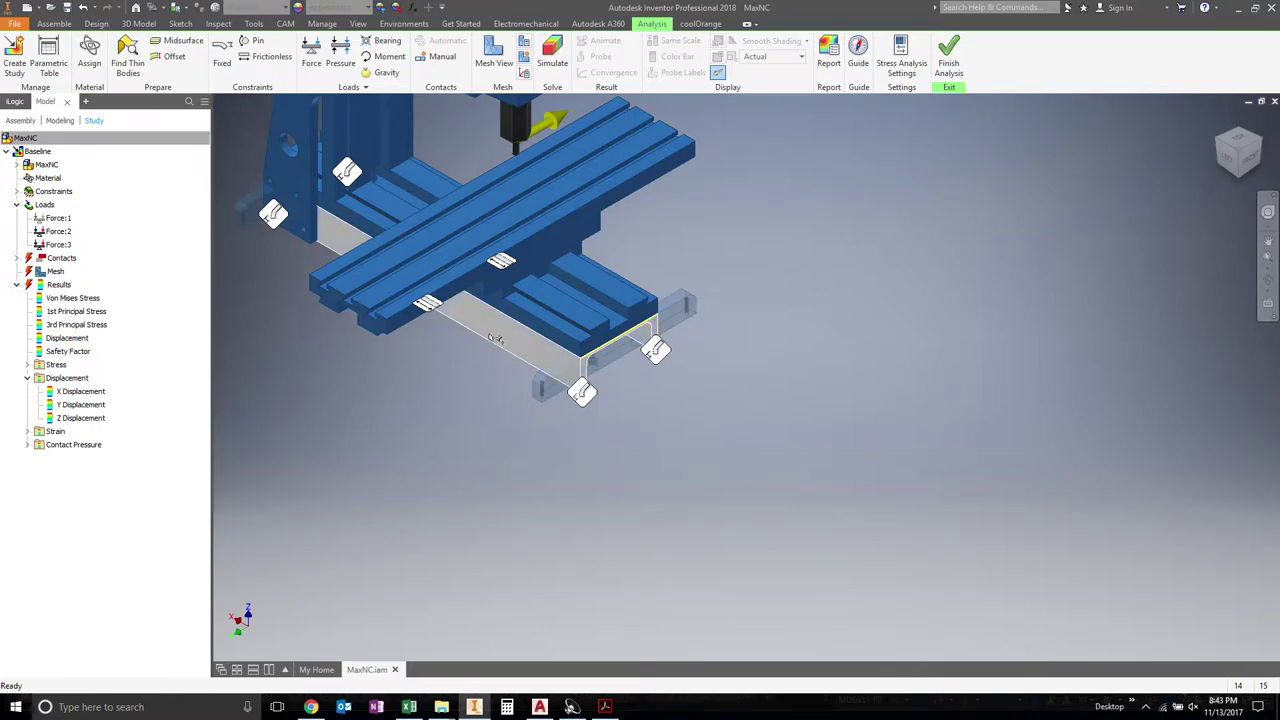
{"action": "left_click", "coordinate": [495, 337]}
{"action": "left_click", "coordinate": [284, 8]}
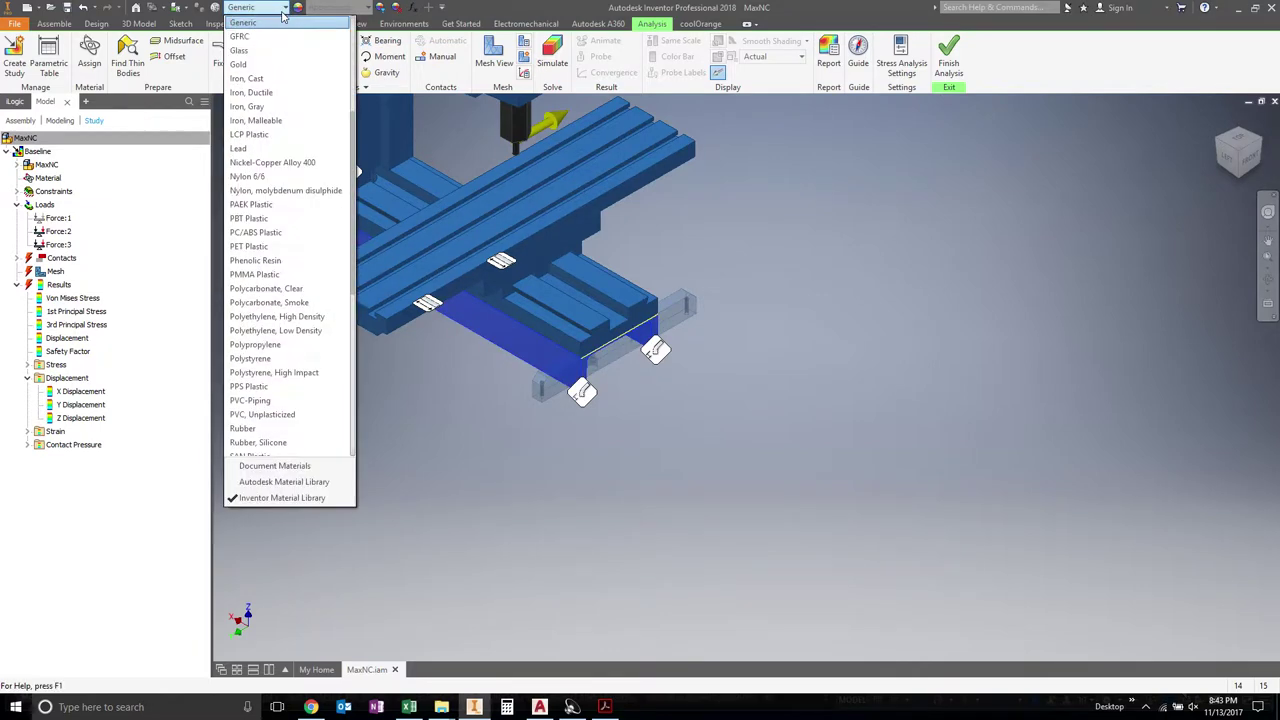
{"action": "scroll", "coordinate": [282, 15], "scroll_direction": "up", "scroll_amount": 5}
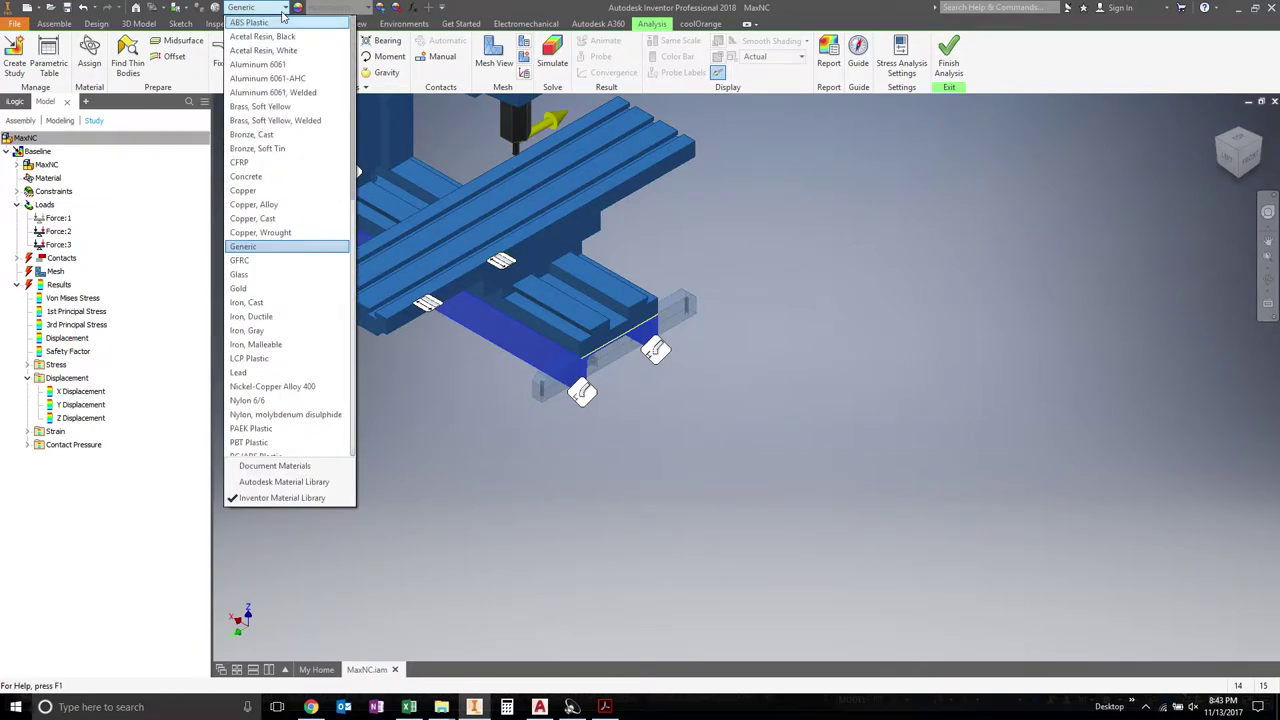
{"action": "left_click", "coordinate": [270, 64]}
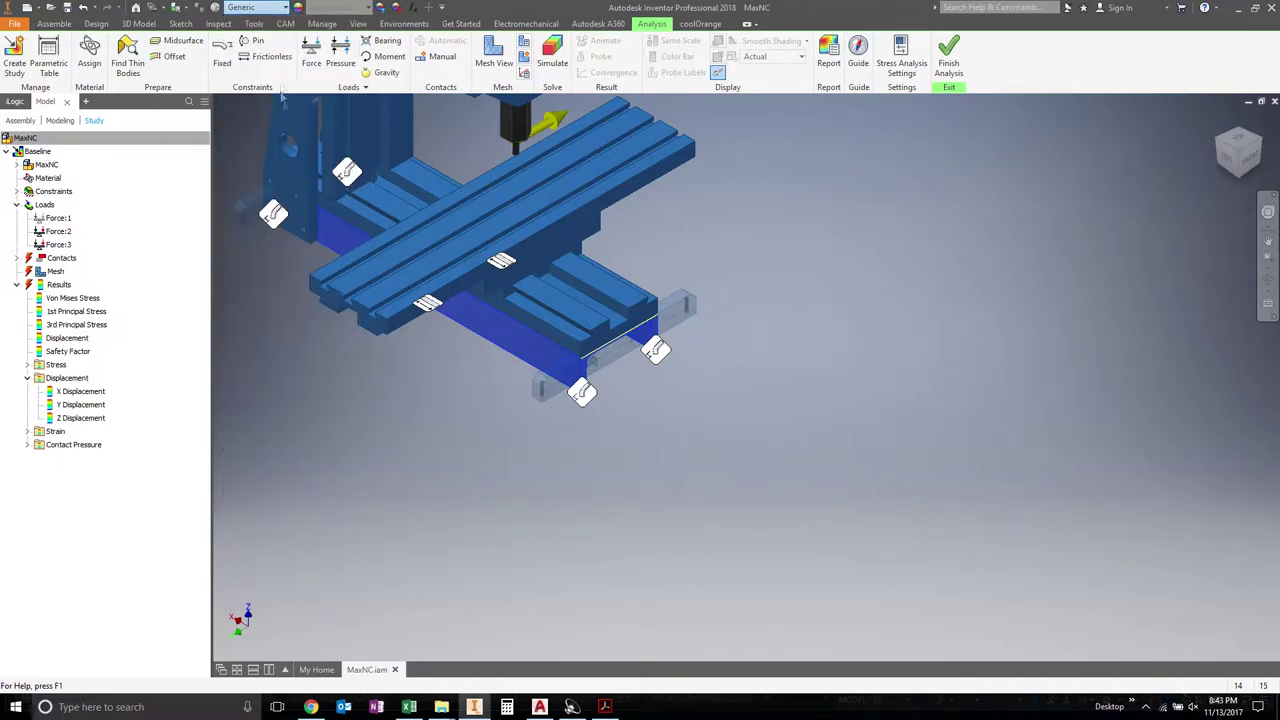
Step: Run the Baseline stress simulation with the aluminum channel and display the Displacement result
{"action": "left_click", "coordinate": [552, 55]}
{"action": "left_click", "coordinate": [338, 233]}
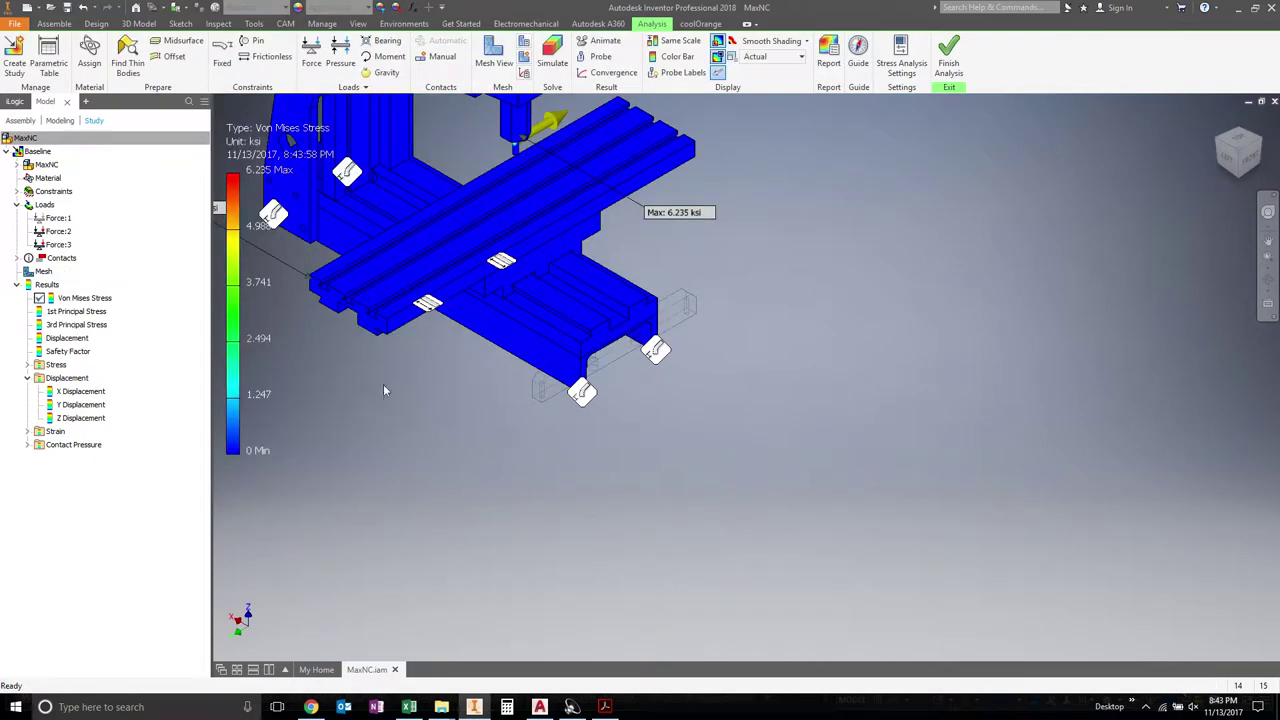
{"action": "middle_click_drag", "start_coordinate": [369, 418], "coordinate": [611, 543]}
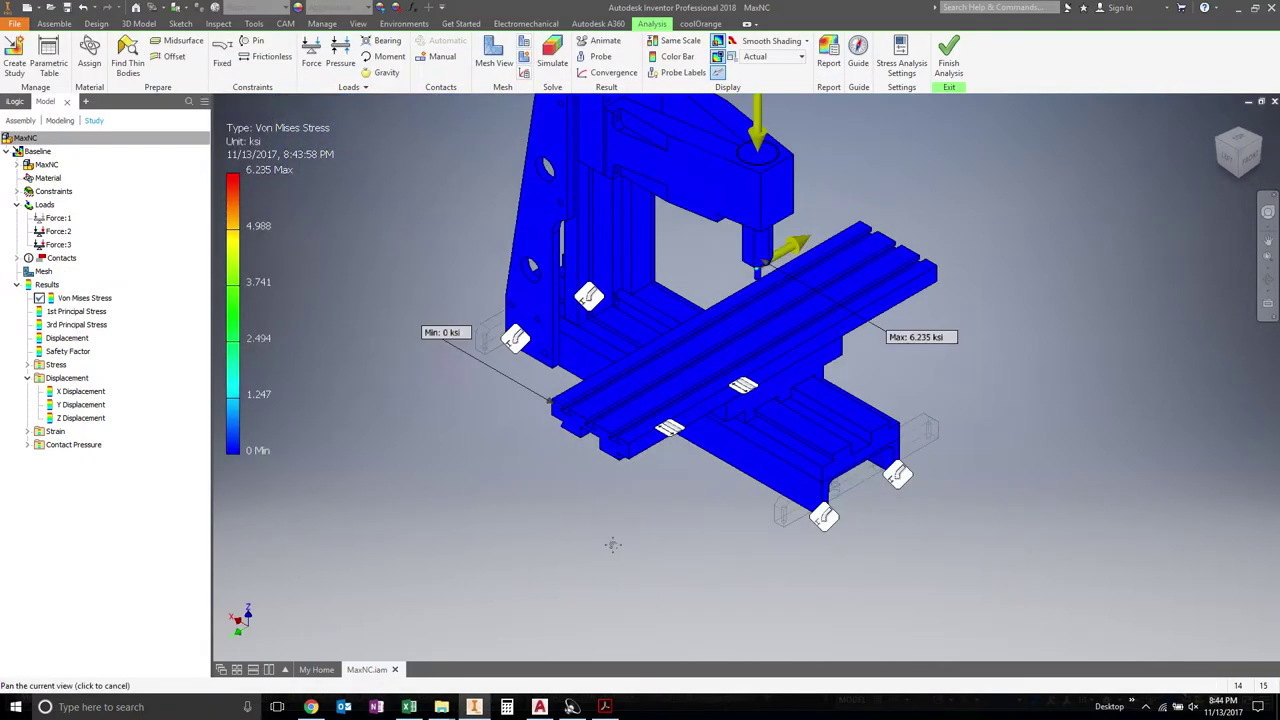
{"action": "double_click", "coordinate": [67, 338]}
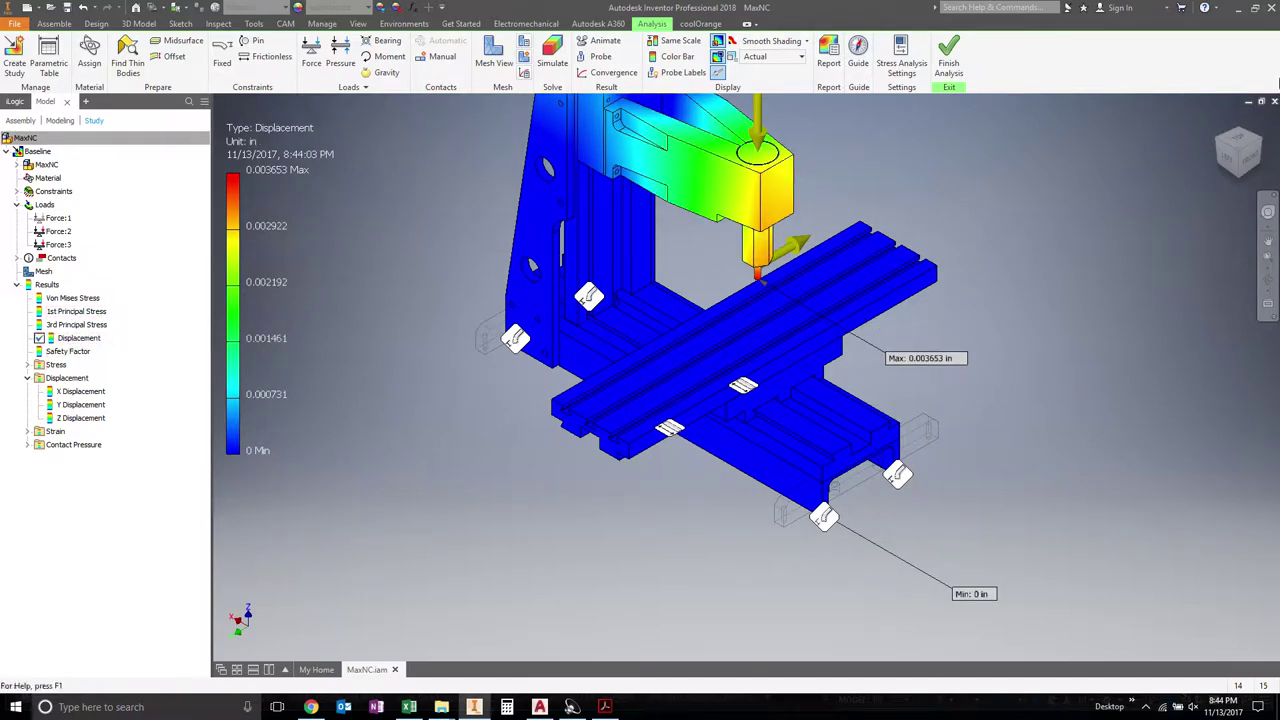
Step: Check the study's material assignments down to the frame's C 4 x 4.5 channel, and accept them
{"action": "double_click", "coordinate": [48, 177]}
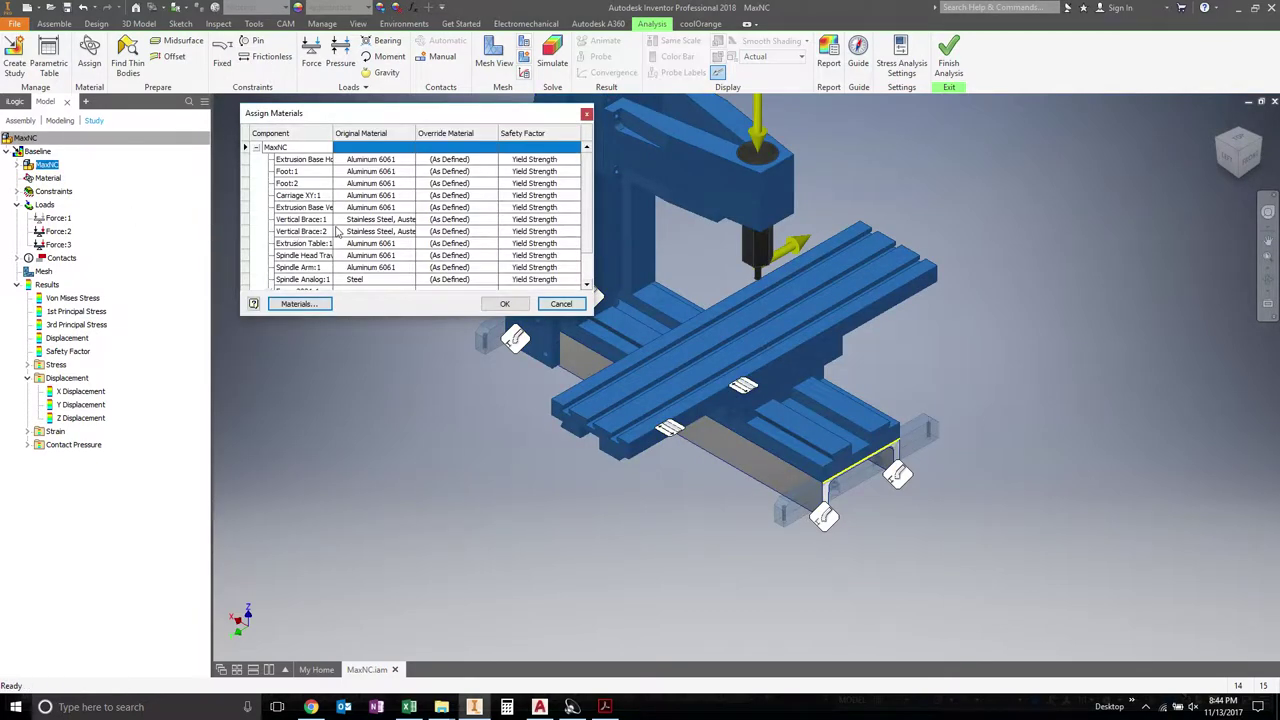
{"action": "scroll", "coordinate": [585, 217], "scroll_direction": "down", "scroll_amount": 1}
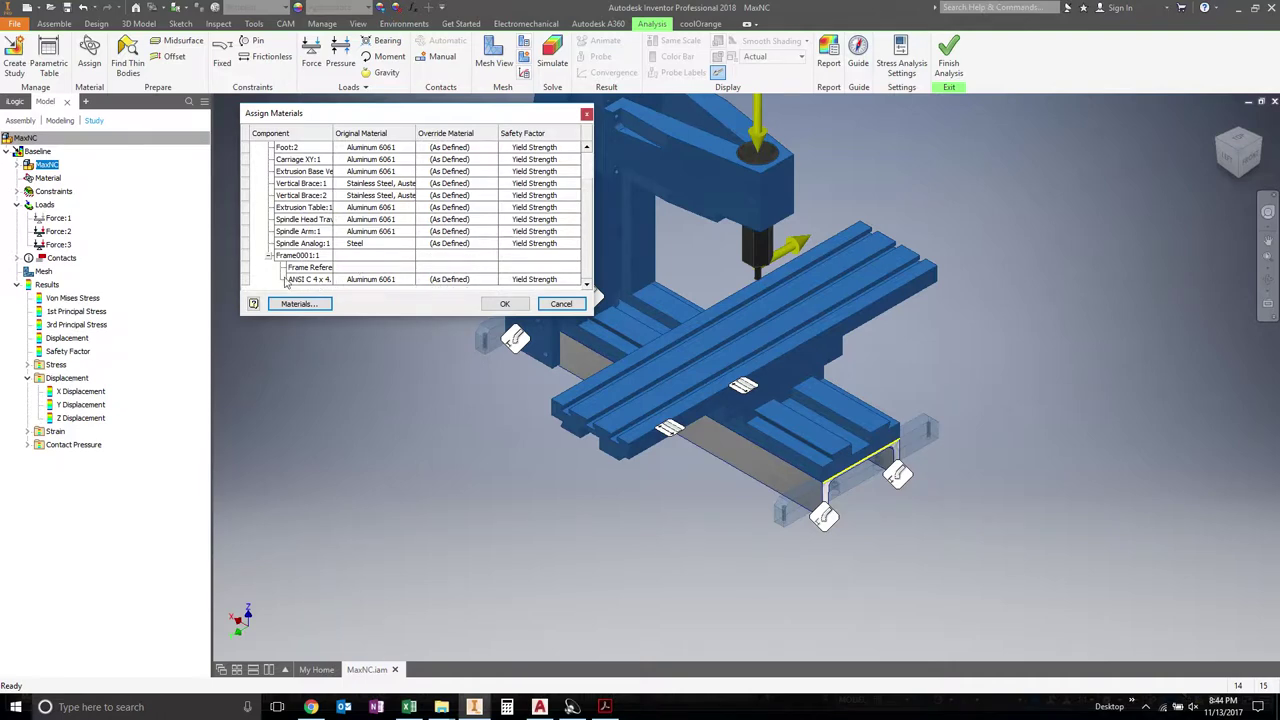
{"action": "left_click", "coordinate": [505, 304]}
Step: Examine how the base channel sits beneath the mill, from its front end, its underside and in isometric view
{"action": "scroll", "coordinate": [797, 497], "scroll_direction": "up", "scroll_amount": 5}
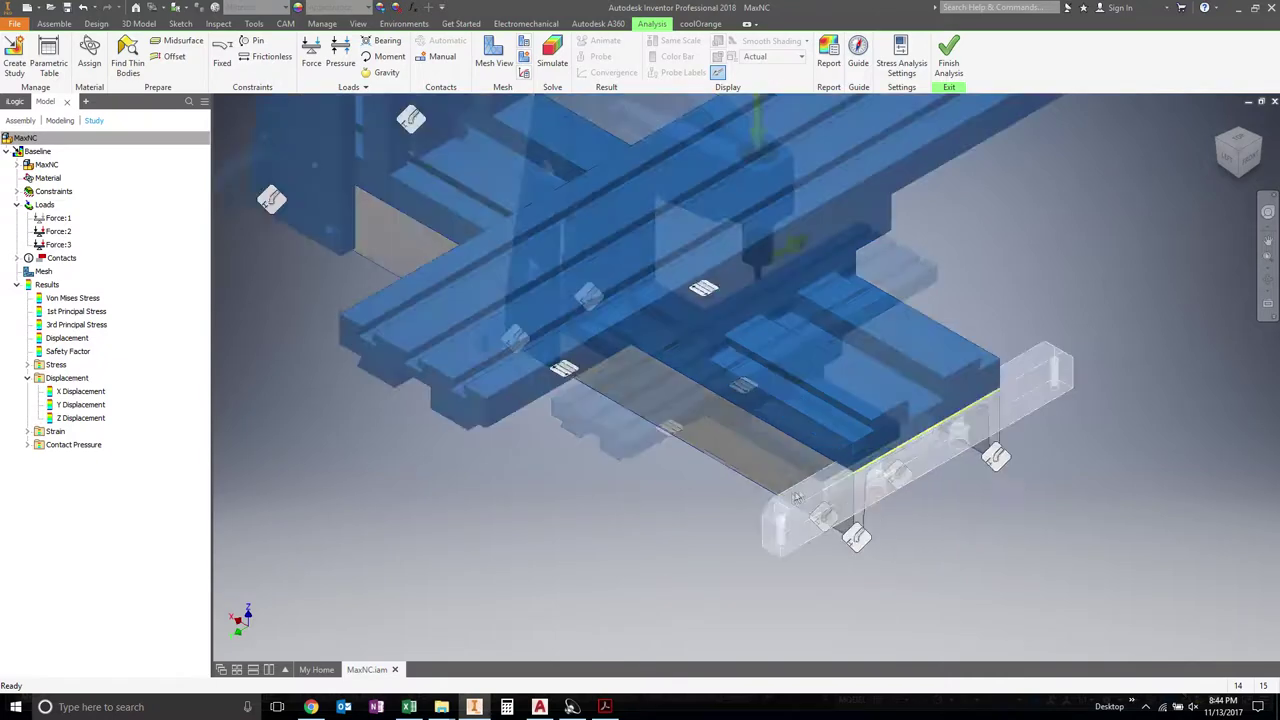
{"action": "scroll", "coordinate": [797, 497], "scroll_direction": "up", "scroll_amount": 3}
{"action": "scroll", "coordinate": [963, 467], "scroll_direction": "down", "scroll_amount": 5}
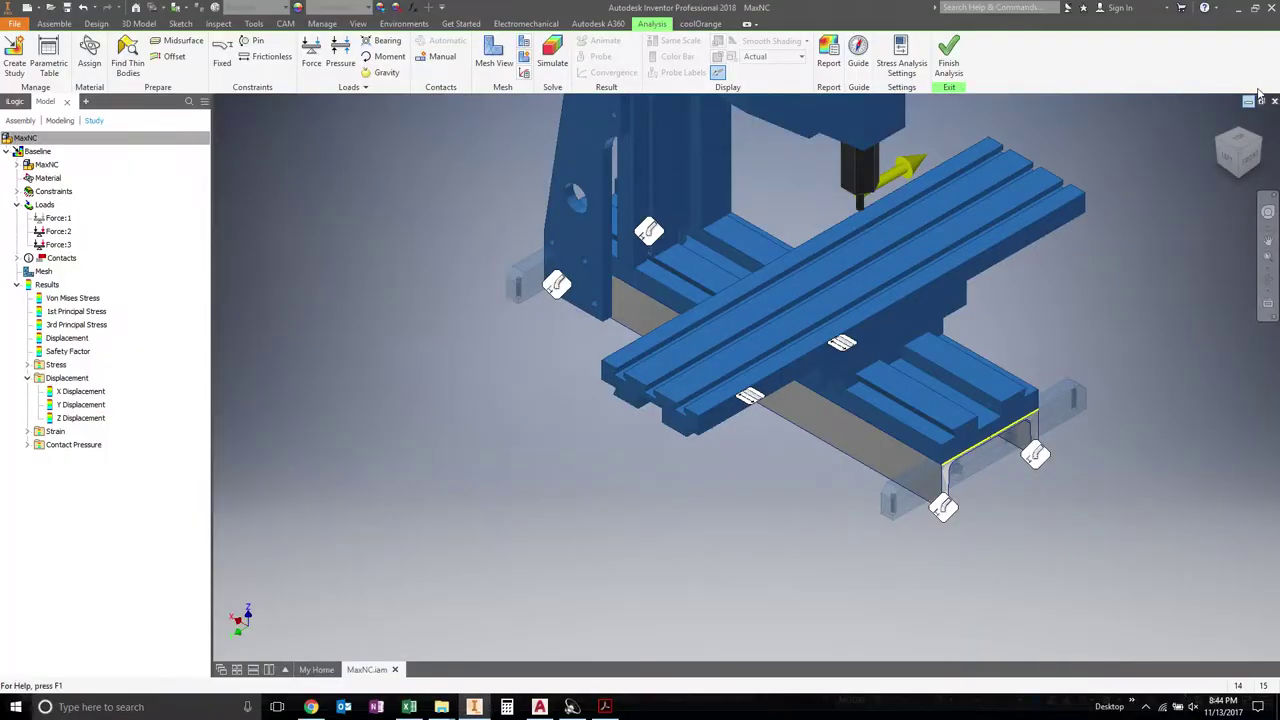
{"action": "left_click", "coordinate": [1250, 157]}
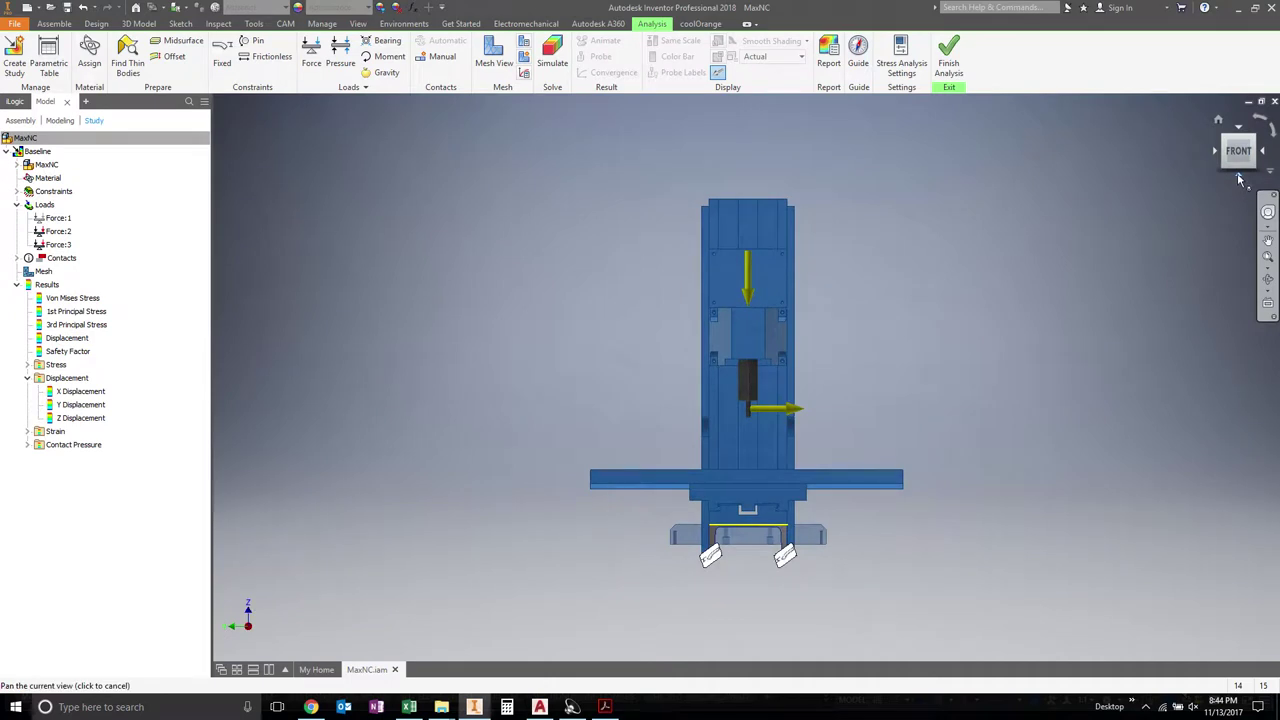
{"action": "middle_click_drag", "start_coordinate": [740, 390], "coordinate": [840, 363], "text": "shift"}
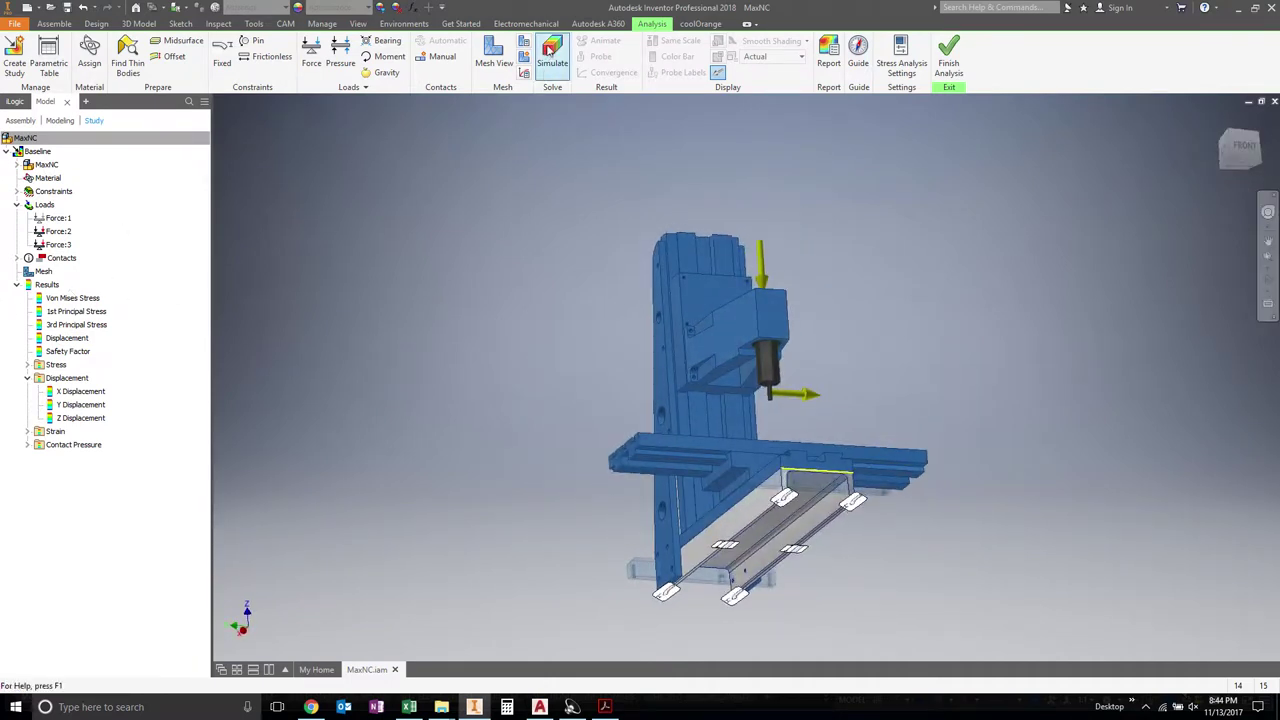
{"action": "left_click", "coordinate": [1234, 138]}
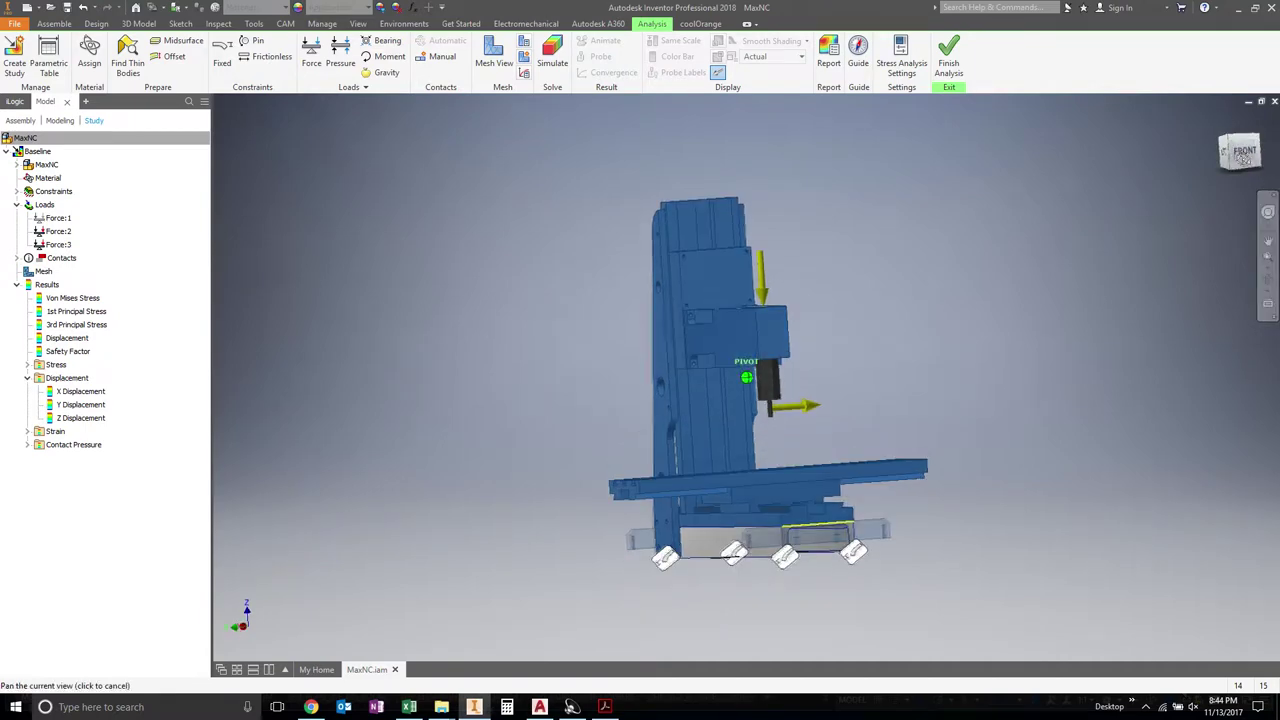
{"action": "left_click", "coordinate": [1239, 146]}
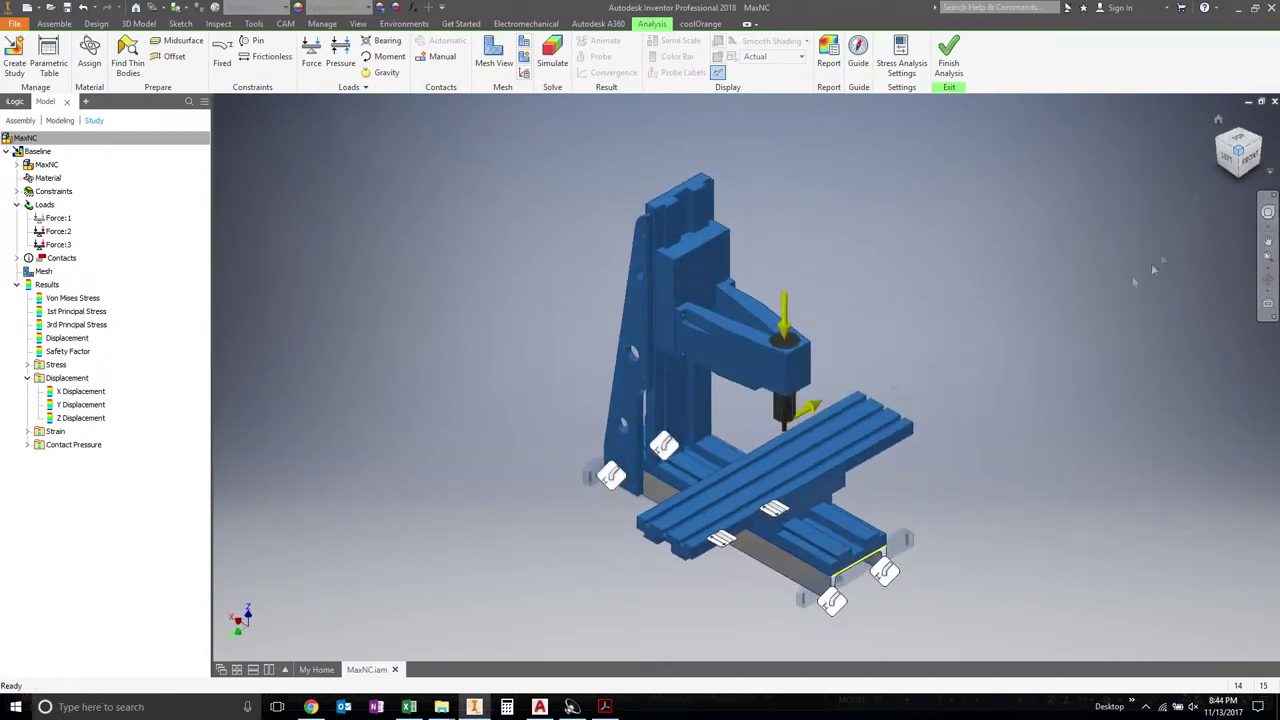
Step: Examine the channel's cross-section at the front, highlighting the foot and the channel, and inspect the open space beneath it
{"action": "left_click", "coordinate": [1233, 174]}
{"action": "left_click", "coordinate": [1265, 152]}
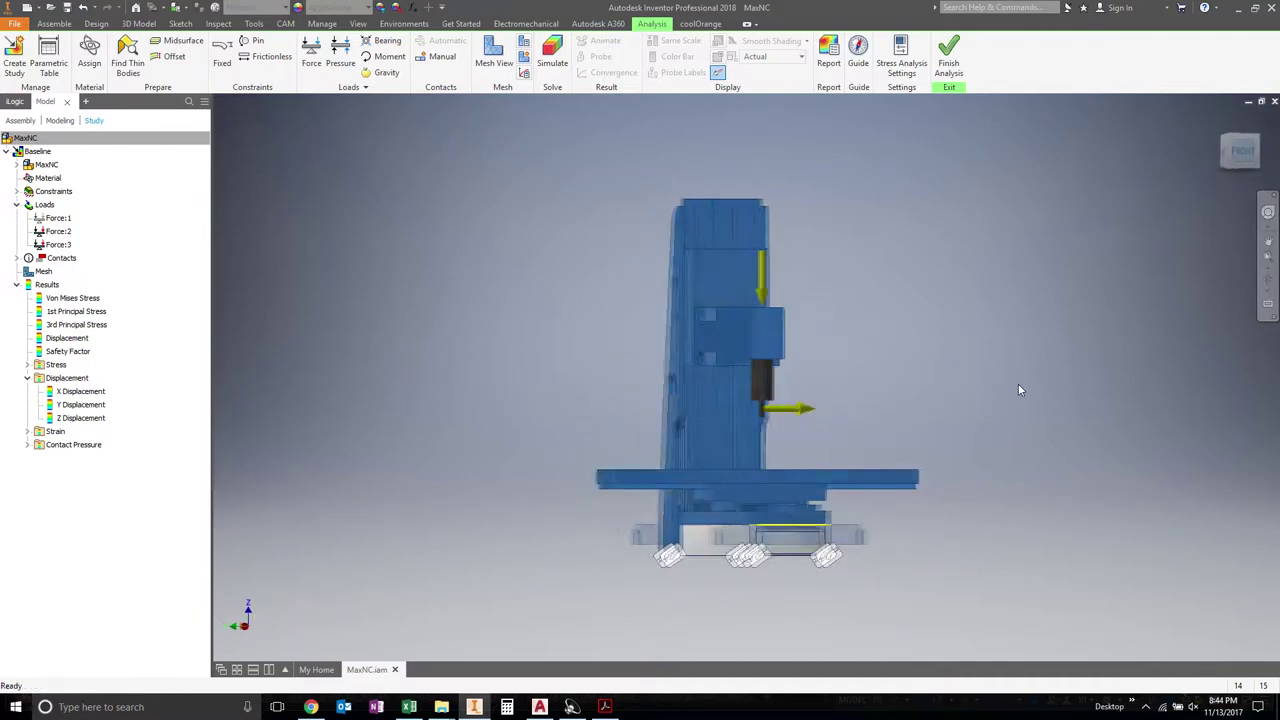
{"action": "scroll", "coordinate": [740, 562], "scroll_direction": "down", "scroll_amount": 3}
{"action": "scroll", "coordinate": [750, 566], "scroll_direction": "down", "scroll_amount": 3}
{"action": "middle_click_drag", "start_coordinate": [772, 569], "coordinate": [652, 556]}
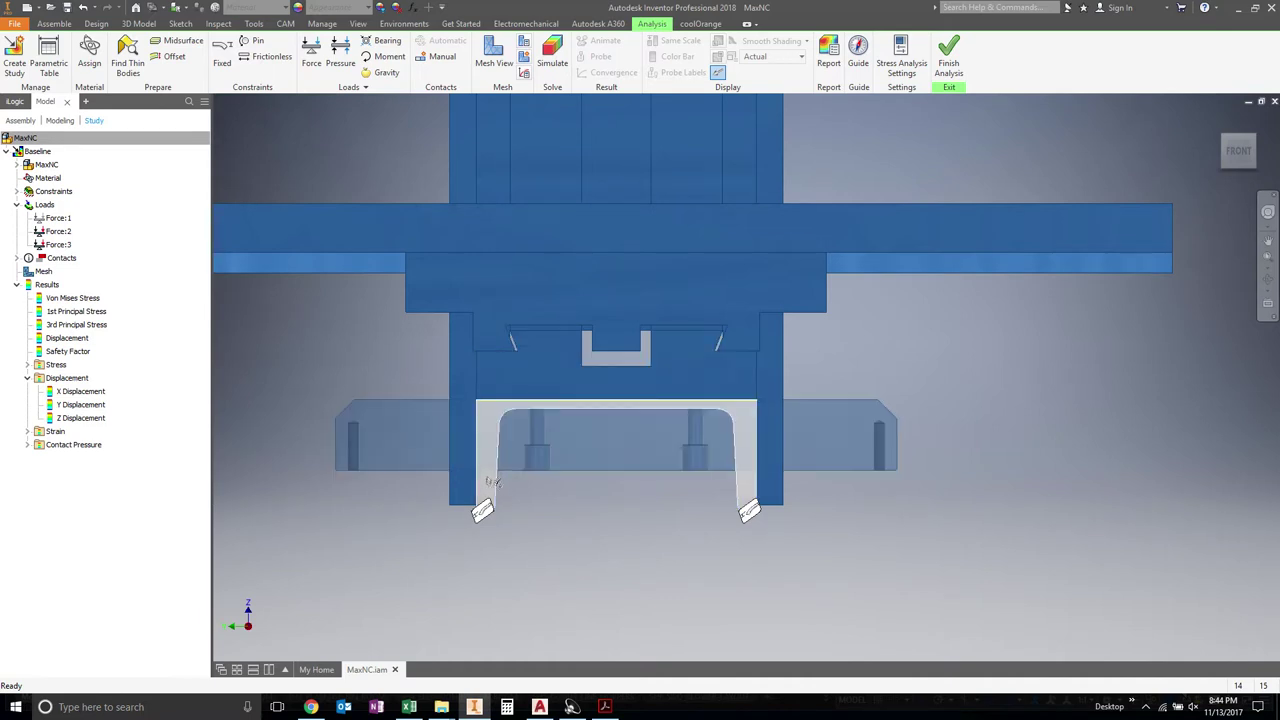
{"action": "left_click", "coordinate": [490, 428]}
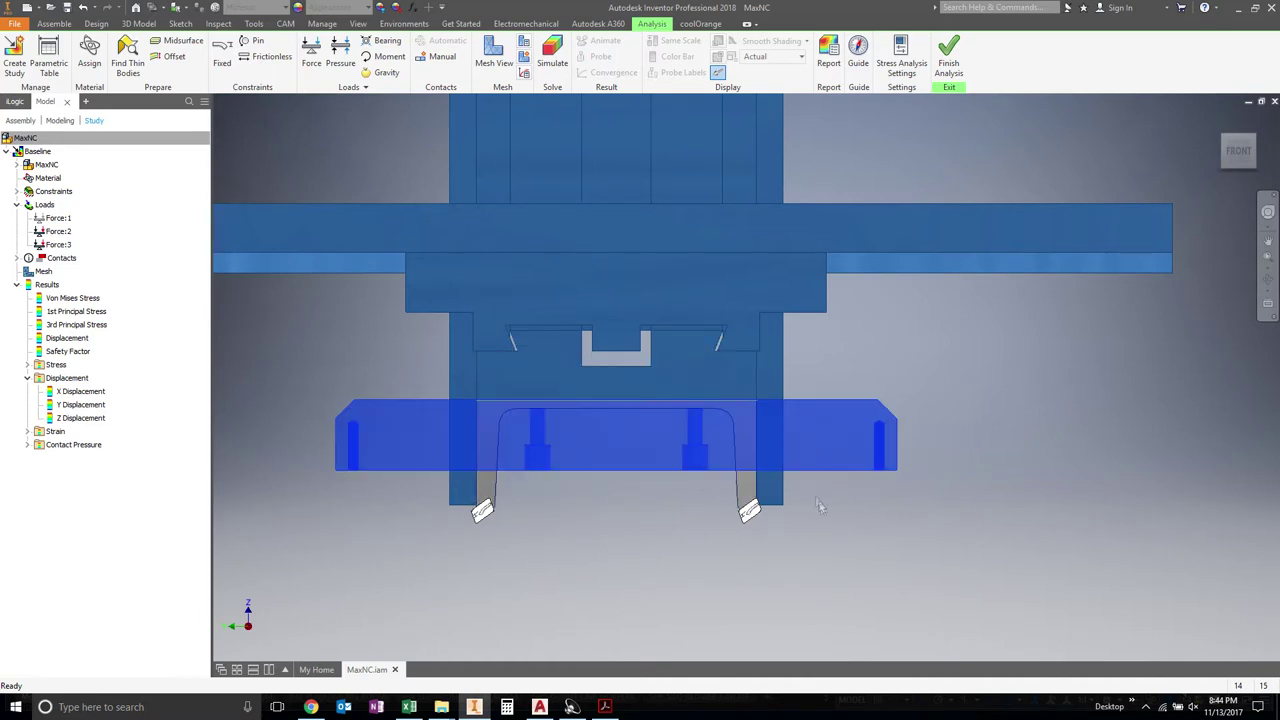
{"action": "left_click", "coordinate": [751, 497]}
{"action": "left_click", "coordinate": [751, 497]}
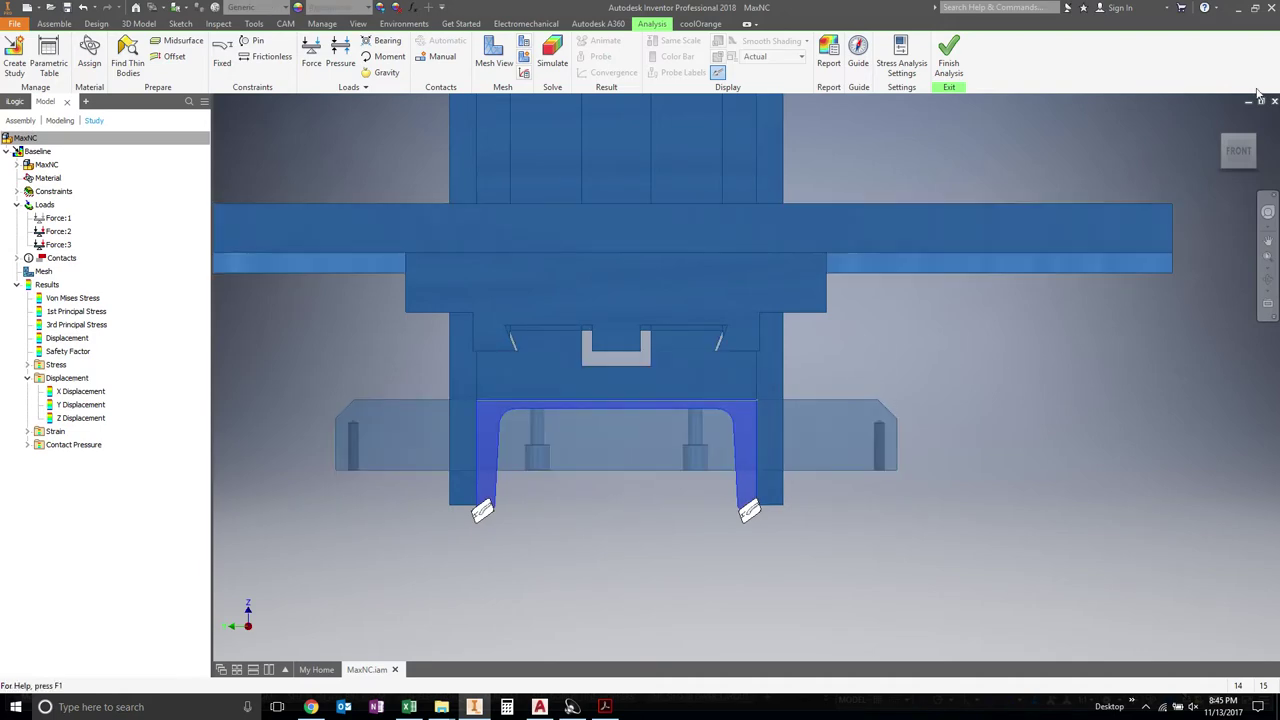
{"action": "left_click", "coordinate": [1241, 160]}
{"action": "left_click_drag", "start_coordinate": [1243, 160], "coordinate": [1251, 135]}
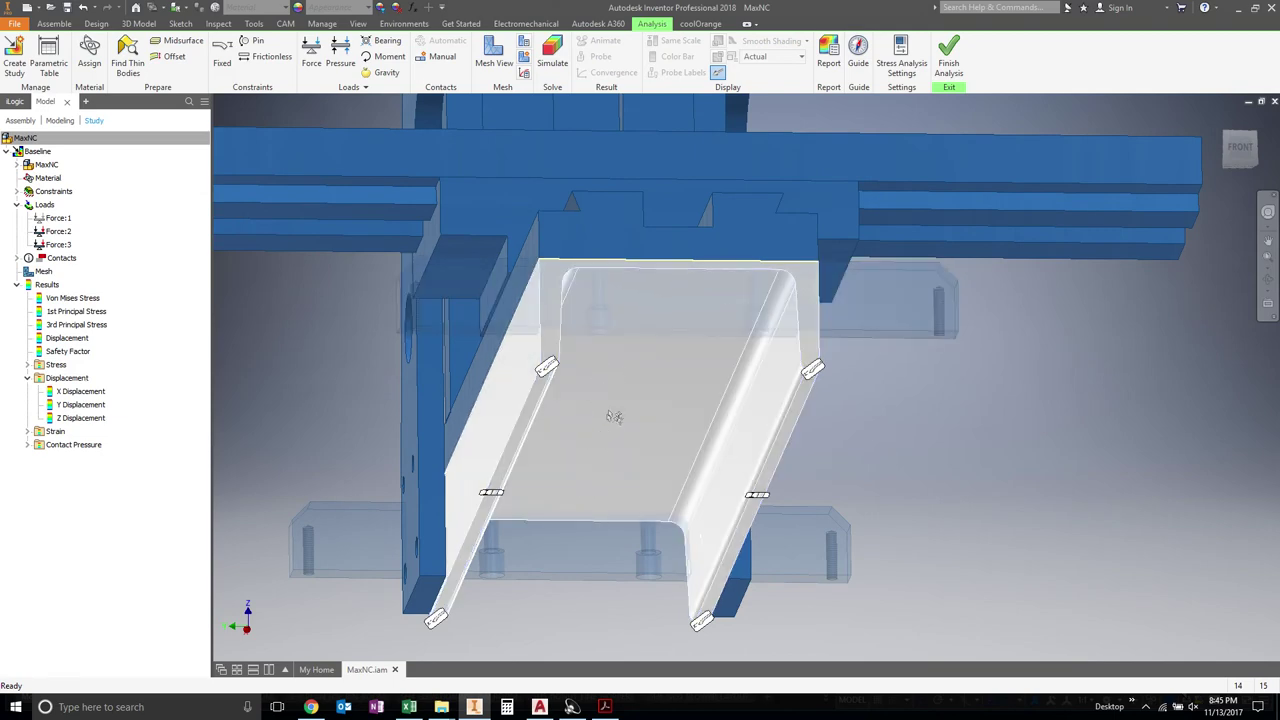